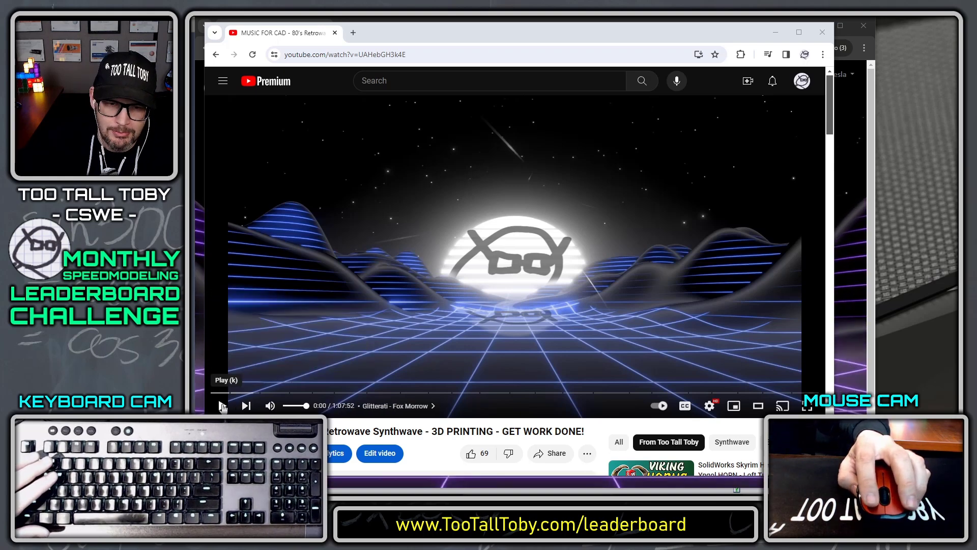
Start the Retrowave CAD music video and lower its volume
click(223, 406)
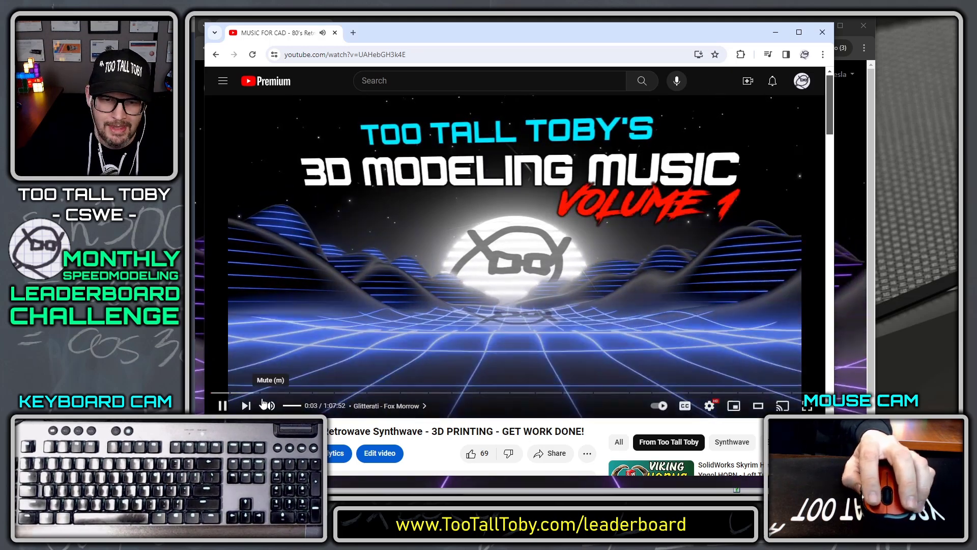
drag(299, 406, 292, 406)
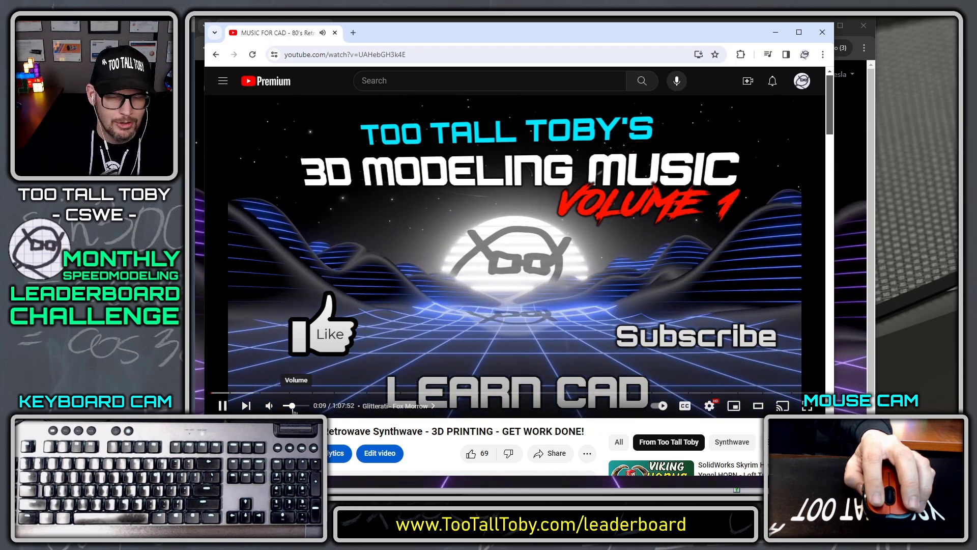
click(335, 33)
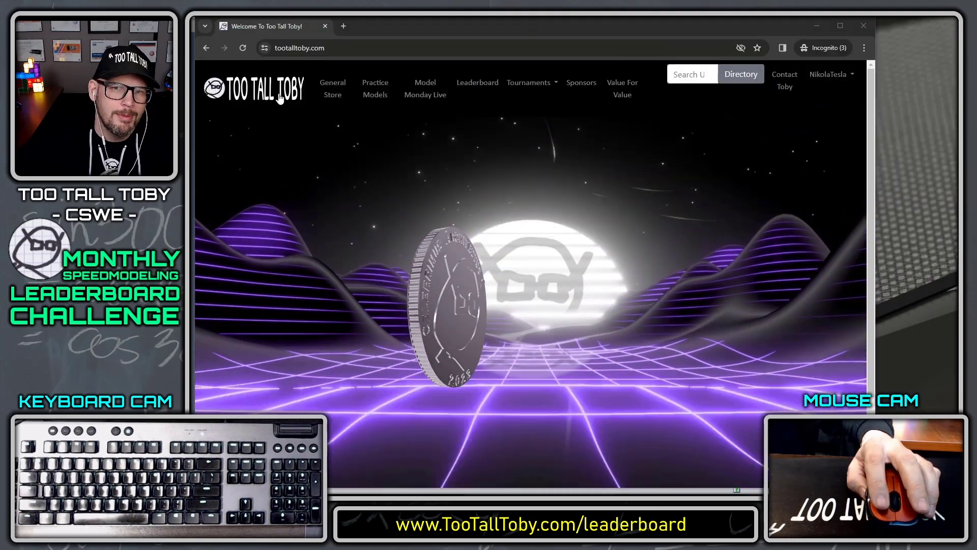
Open the 2024-04 Monthly Leaderboard Challenge page and look over its rules and the three parts
click(485, 86)
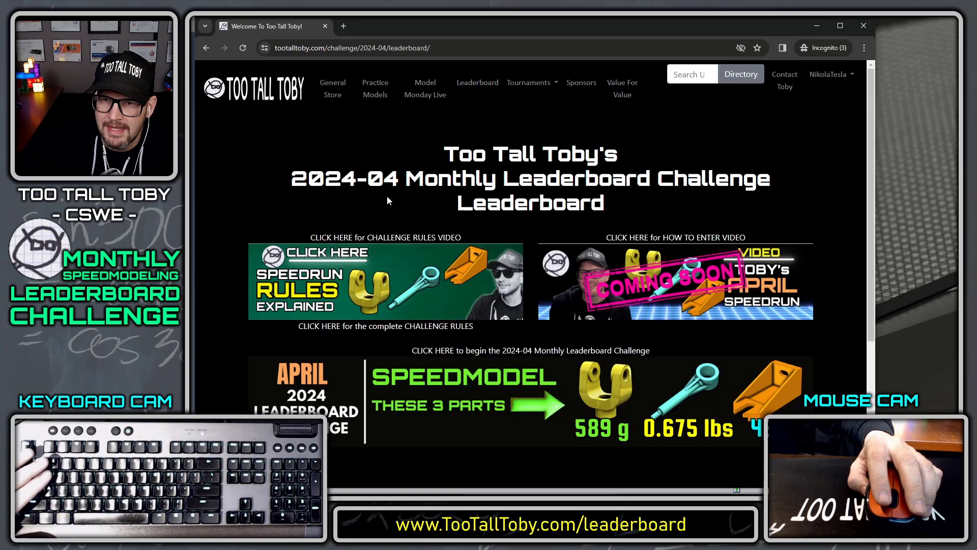
scroll(474, 125, down, 4)
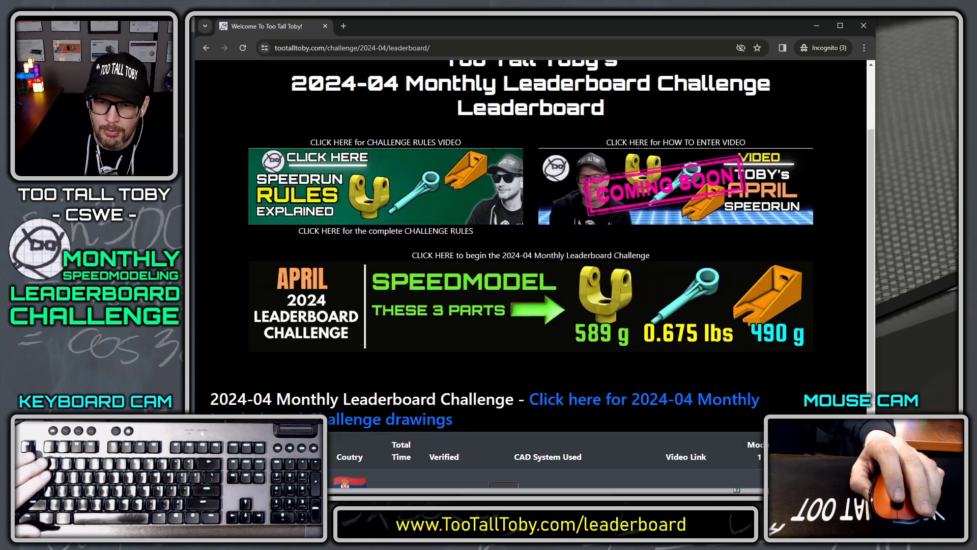
scroll(495, 155, up, 2)
scroll(494, 155, up, 2)
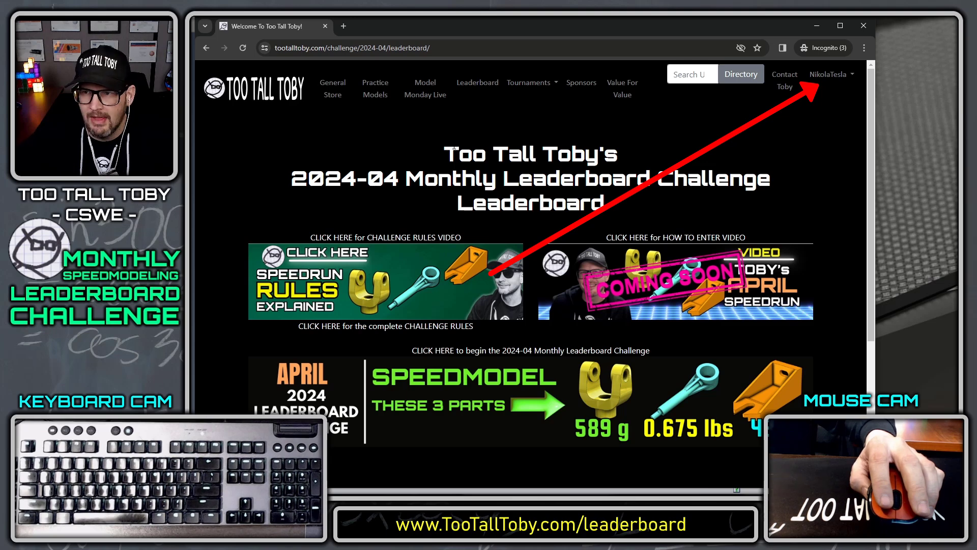
Open the account profile for editing at the CAD entry preferences
click(839, 80)
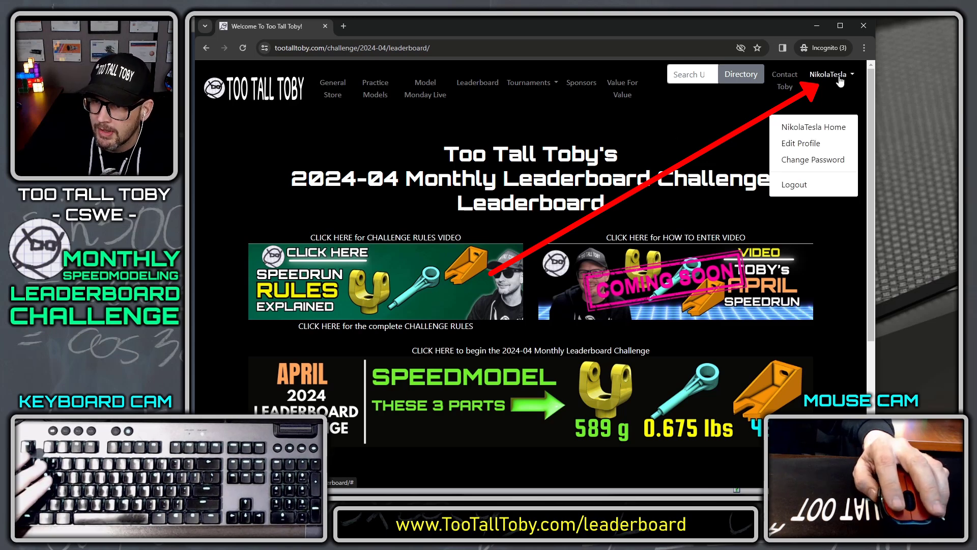
click(811, 145)
scroll(763, 254, down, 3)
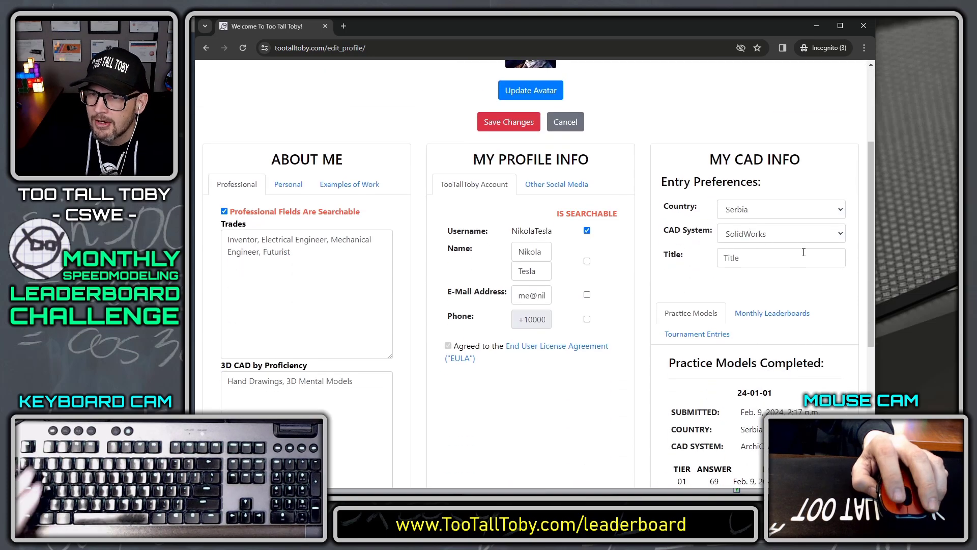
Switch the profile's CAD System preference to Onshape and back to SolidWorks
click(798, 238)
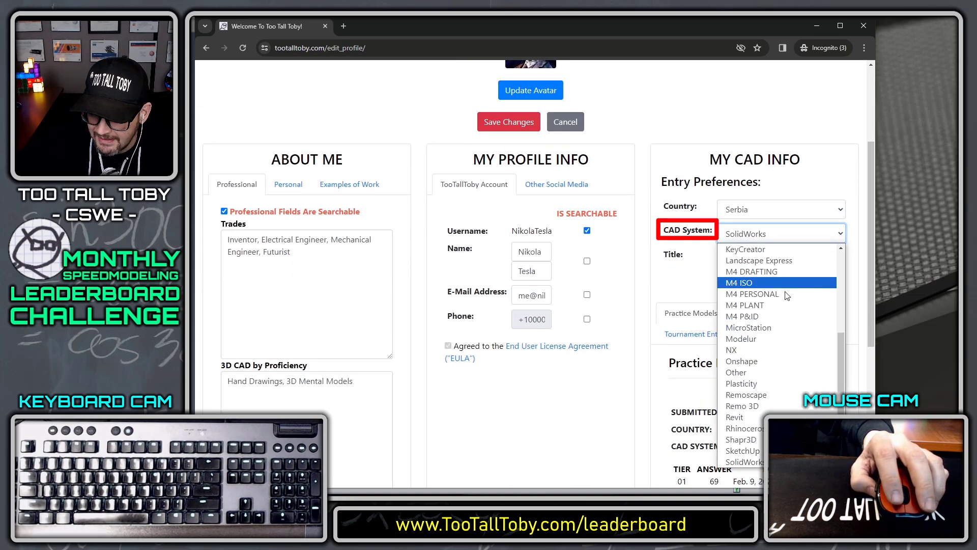
click(779, 360)
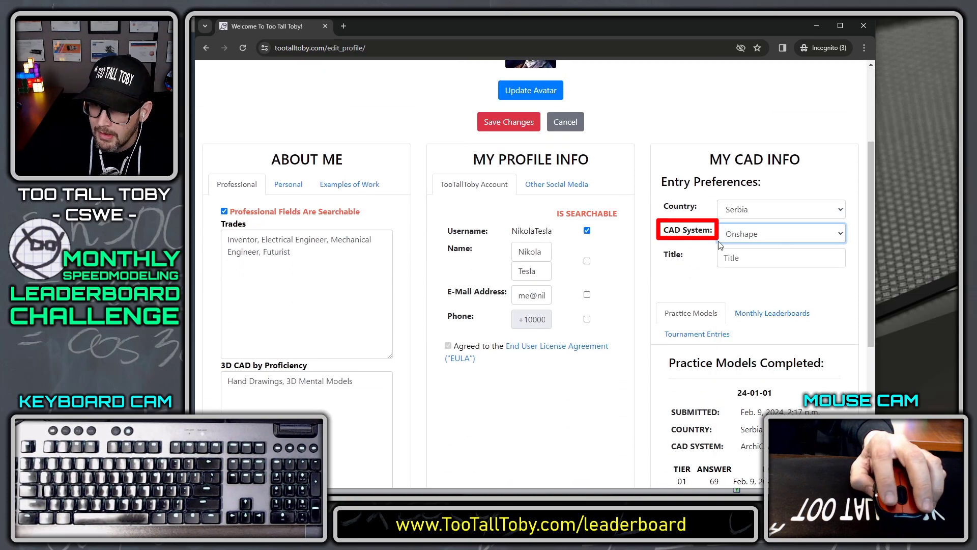
click(783, 234)
scroll(782, 344, down, 5)
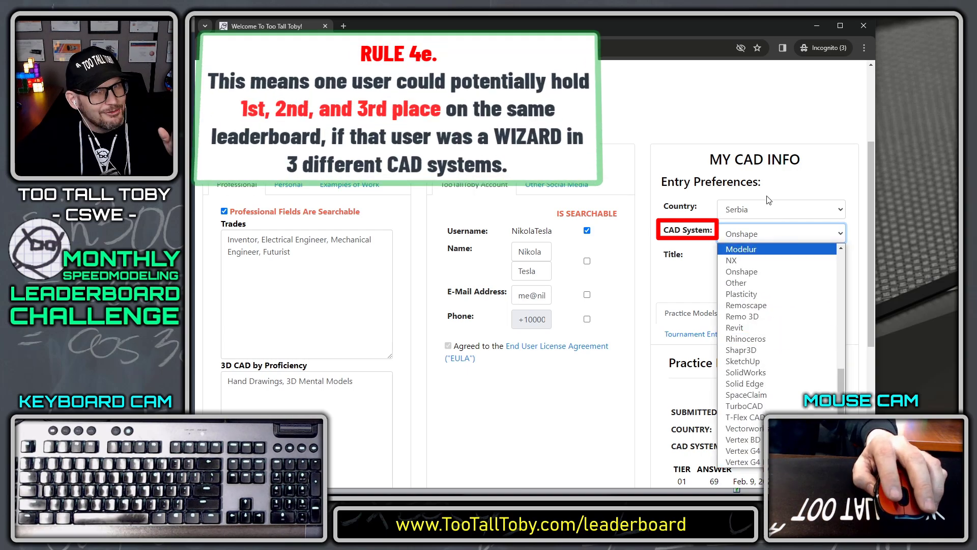
scroll(770, 285, up, 3)
scroll(768, 278, down, 3)
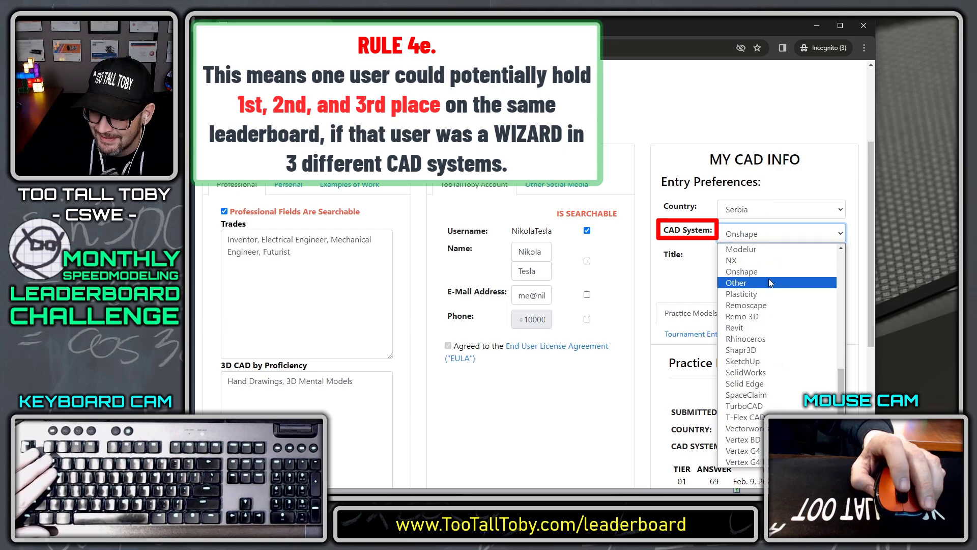
click(769, 372)
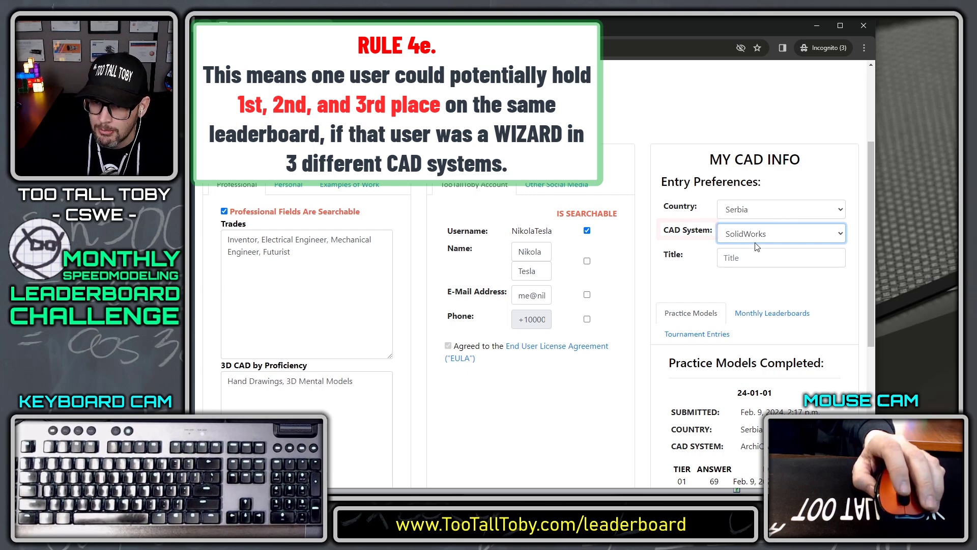
Examine the profile's Monthly Leaderboards entries and where a video link is submitted for each one
scroll(712, 214, down, 3)
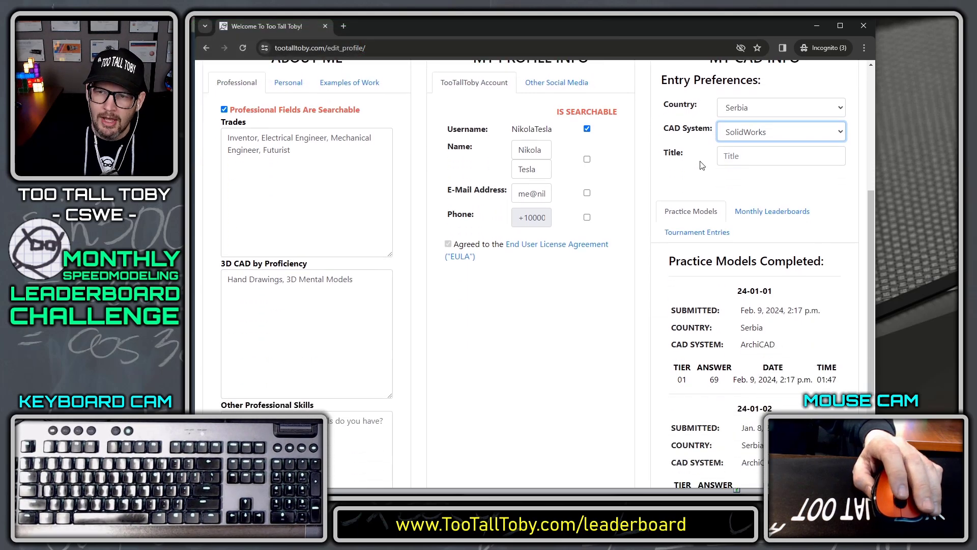
click(765, 169)
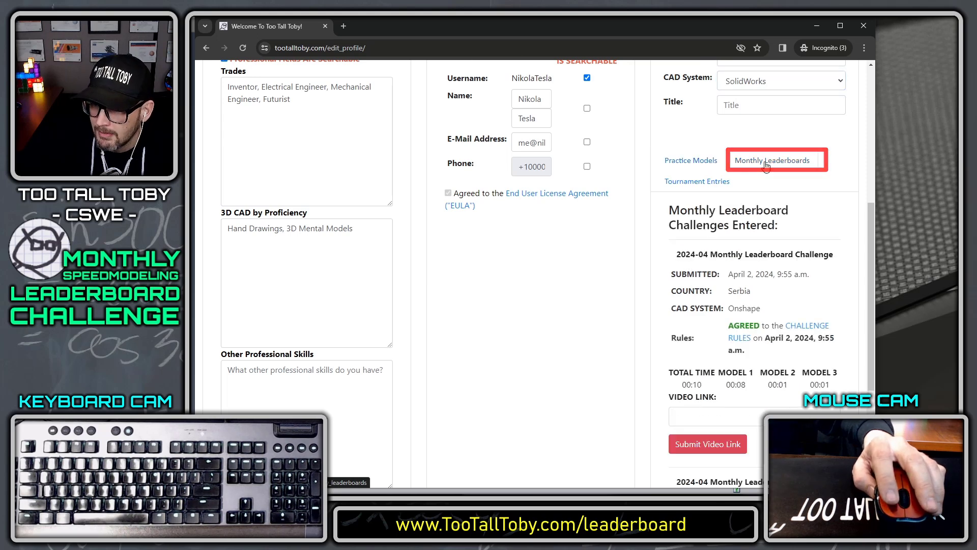
scroll(766, 165, down, 3)
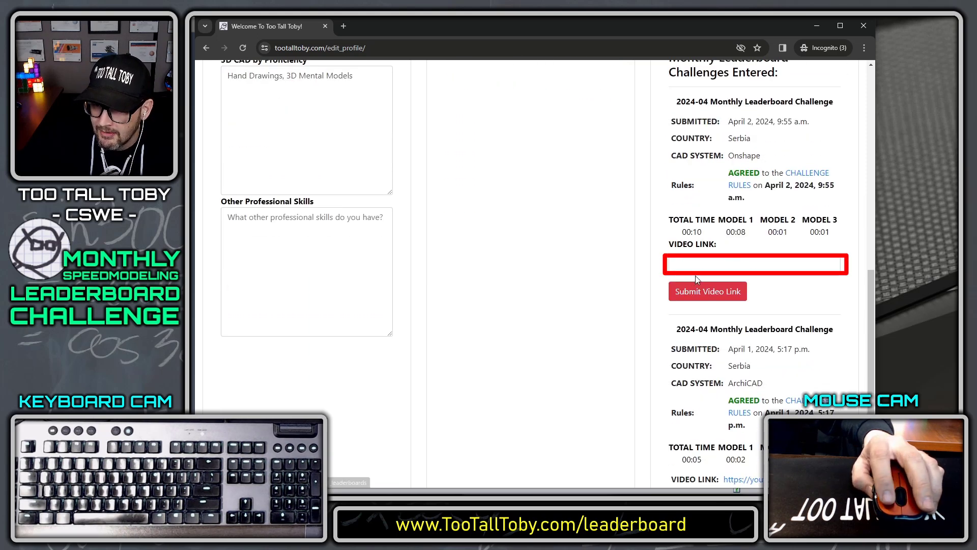
scroll(756, 206, up, 1)
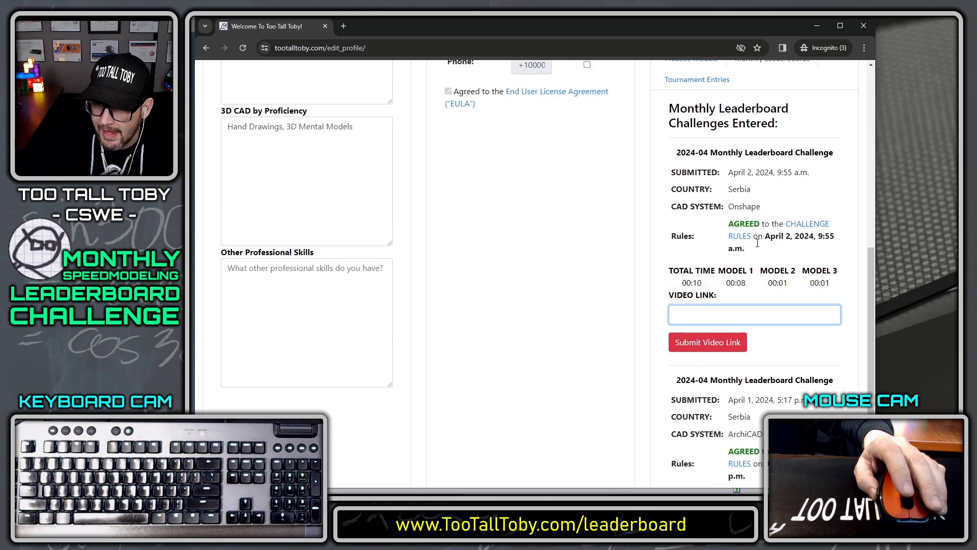
scroll(765, 228, down, 2)
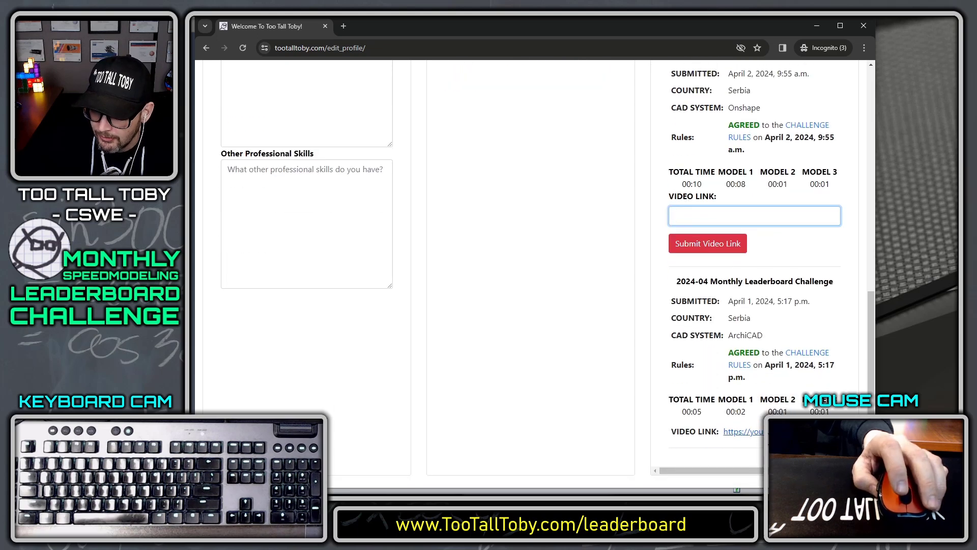
scroll(752, 209, up, 1)
scroll(748, 213, down, 1)
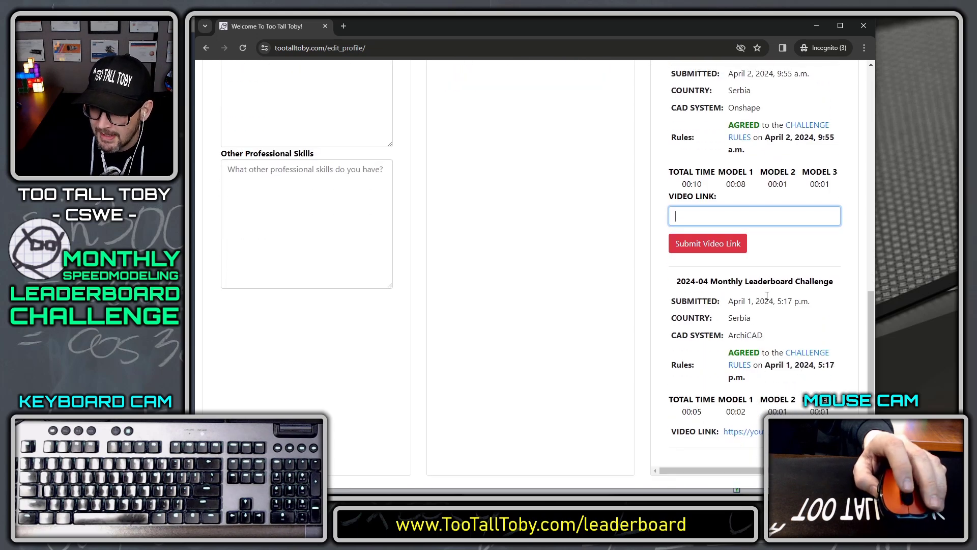
scroll(748, 229, up, 8)
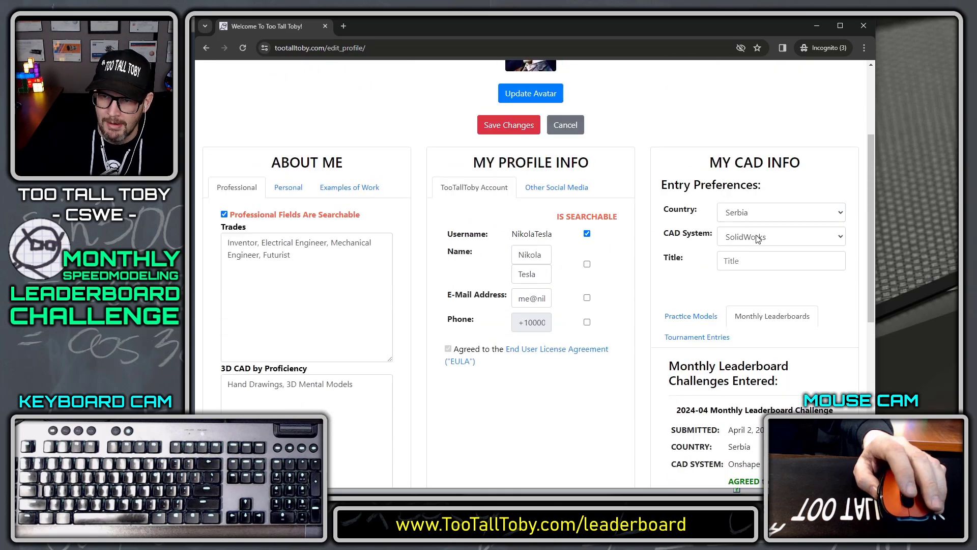
scroll(756, 243, up, 1)
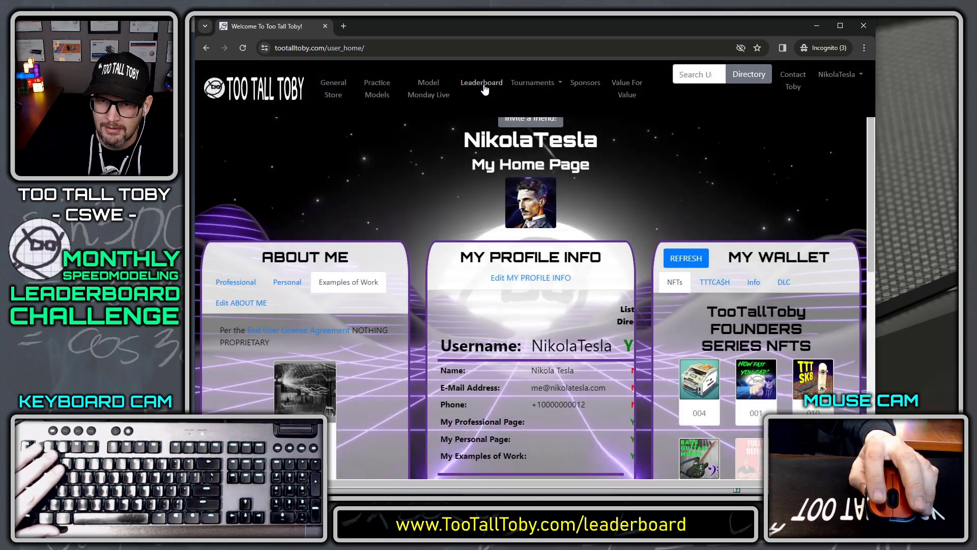
Return to the leaderboard page and examine the CAD systems, times and video links in the 2024-04 standings
click(483, 86)
scroll(608, 179, down, 4)
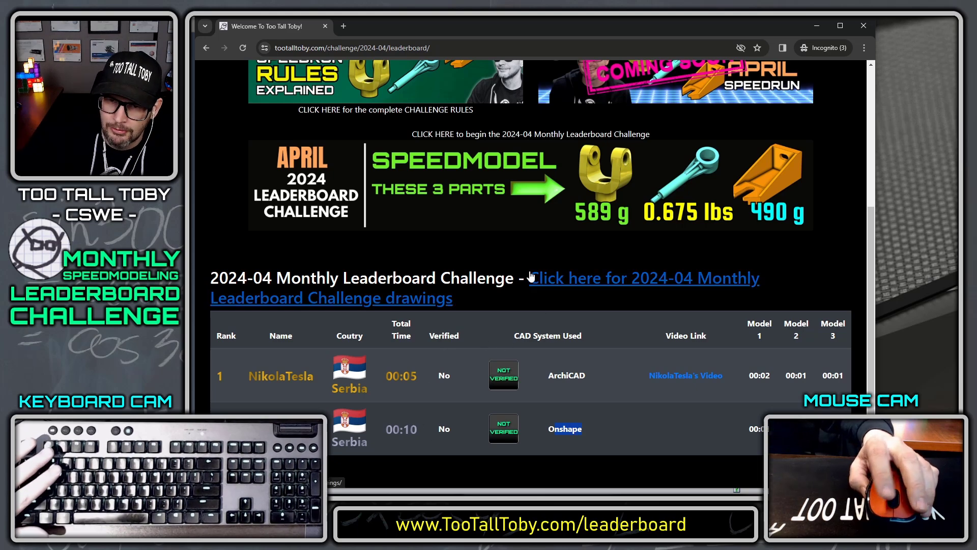
scroll(529, 279, up, 4)
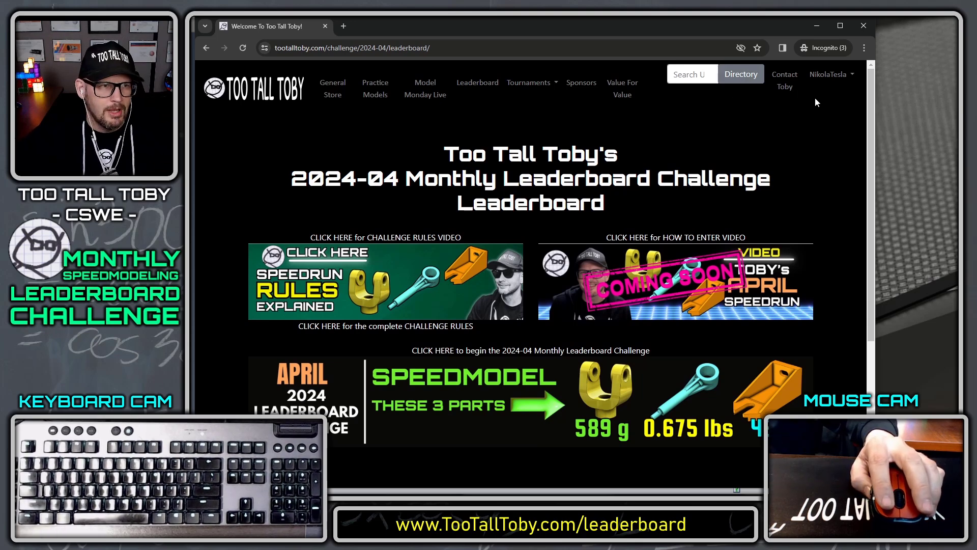
scroll(781, 135, down, 3)
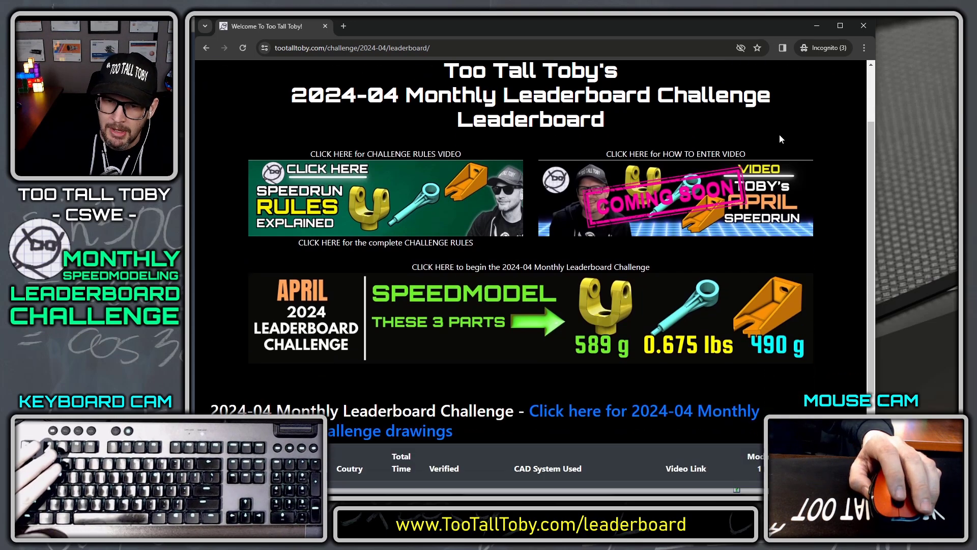
Open the 2024-04 challenge drawings page and the three model drawings in separate browser tabs
click(455, 253)
scroll(506, 216, down, 1)
click(333, 395)
click(395, 29)
click(514, 420)
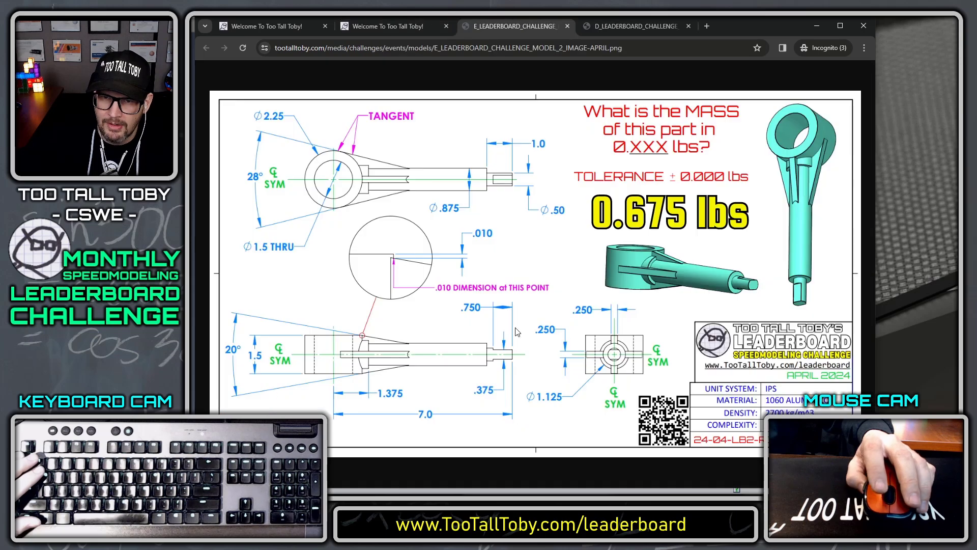
click(392, 29)
click(692, 432)
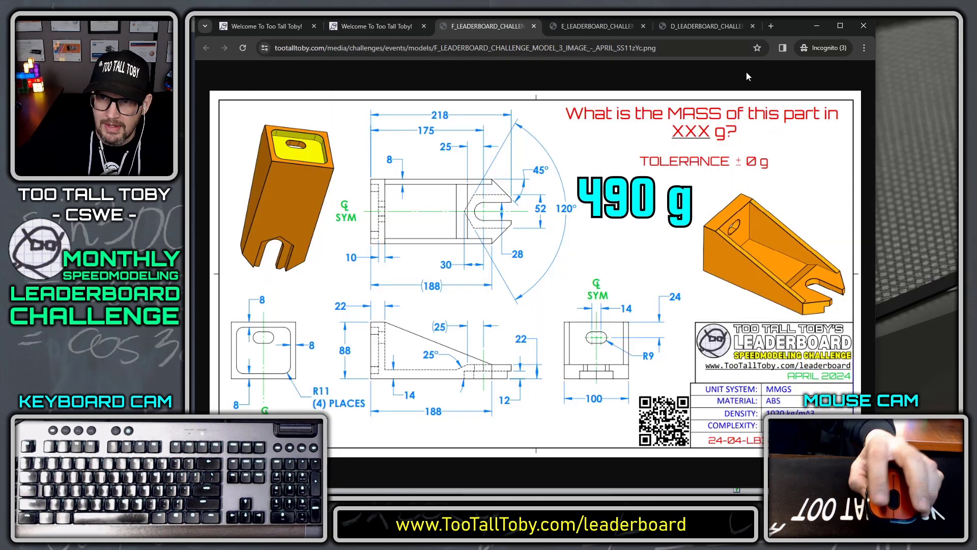
Move the three model drawing tabs out of the challenge browser window
click(693, 23)
click(753, 26)
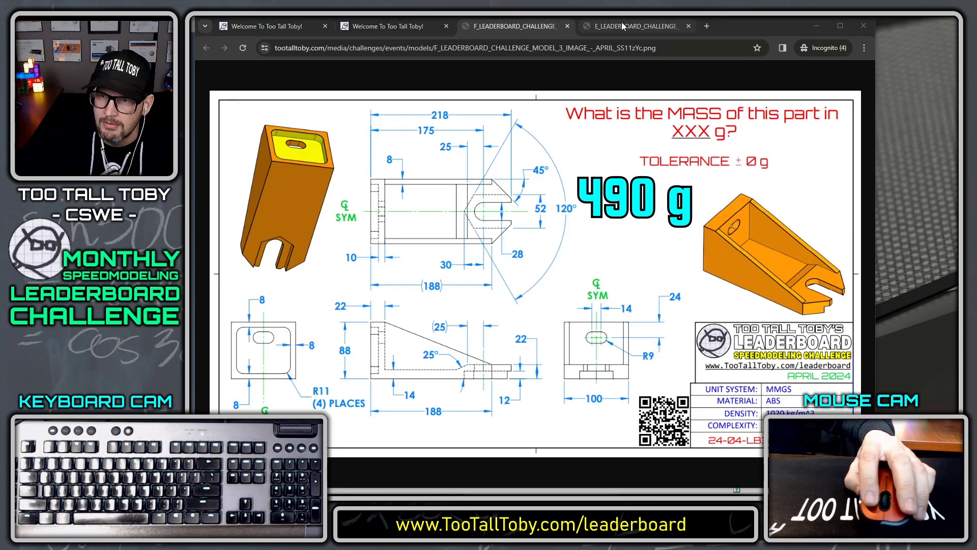
drag(612, 26, 895, 153)
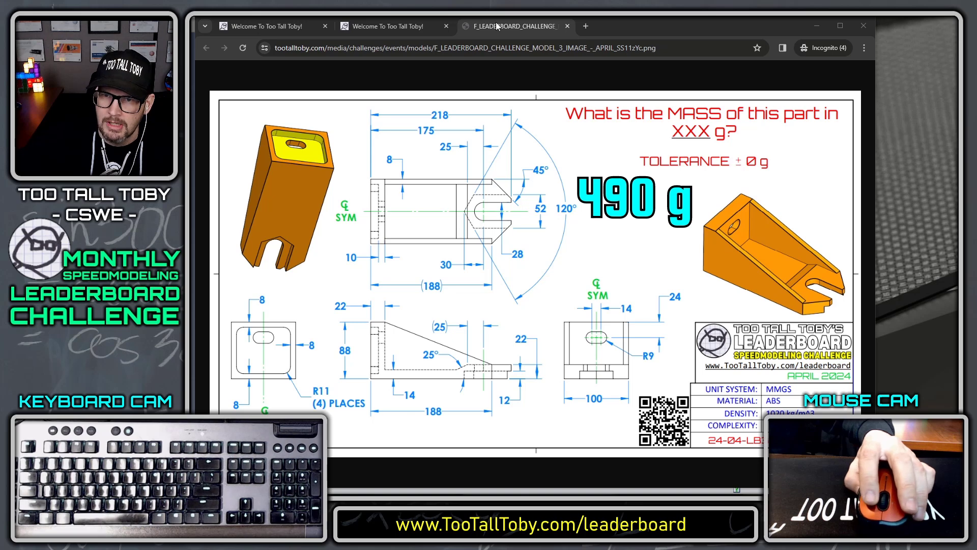
middle_click(497, 26)
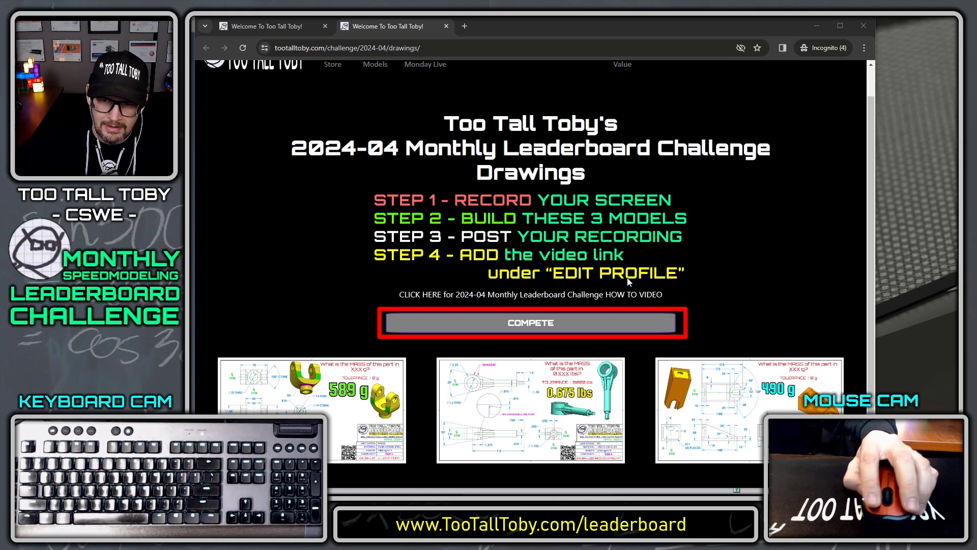
Open the challenge's Entry Timer page for competing and zoom it out to 50%
click(593, 328)
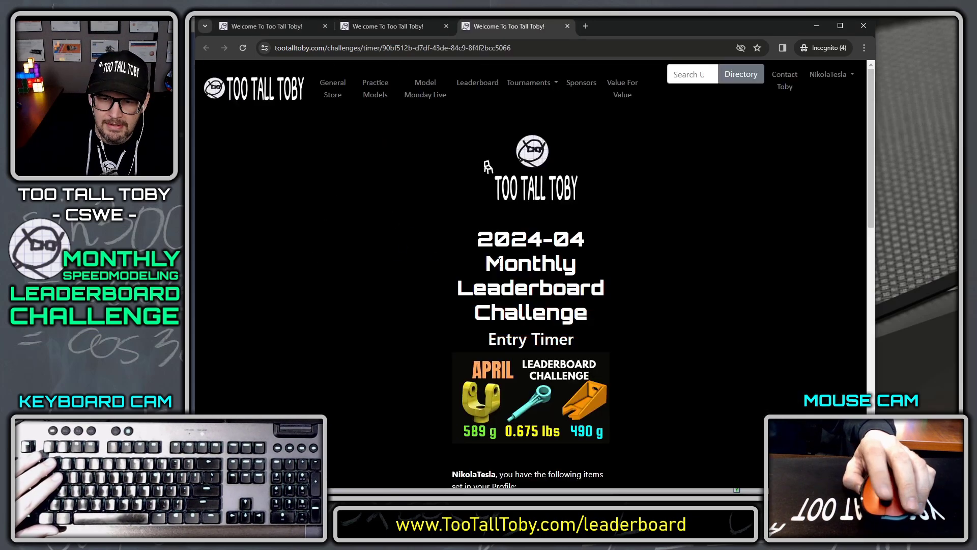
scroll(589, 222, down, 13)
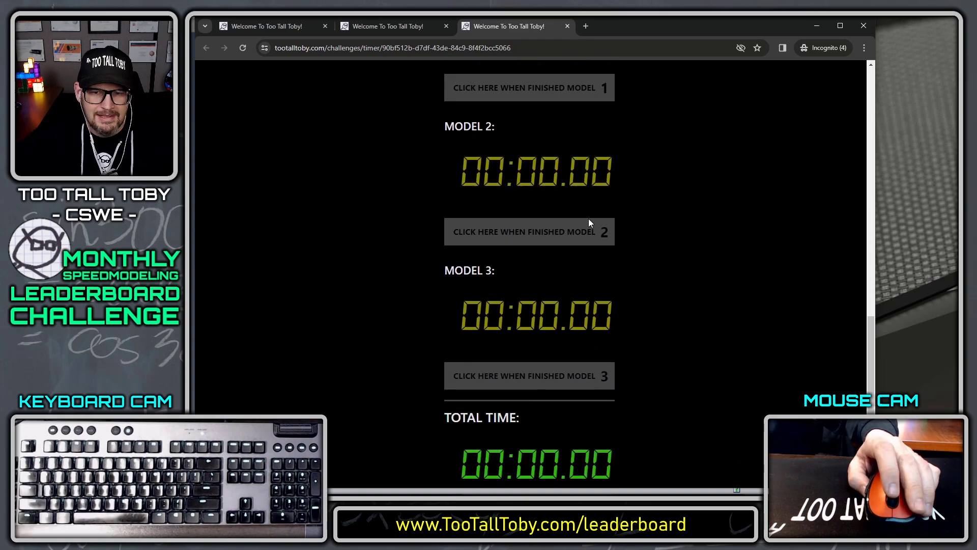
scroll(589, 223, up, 5)
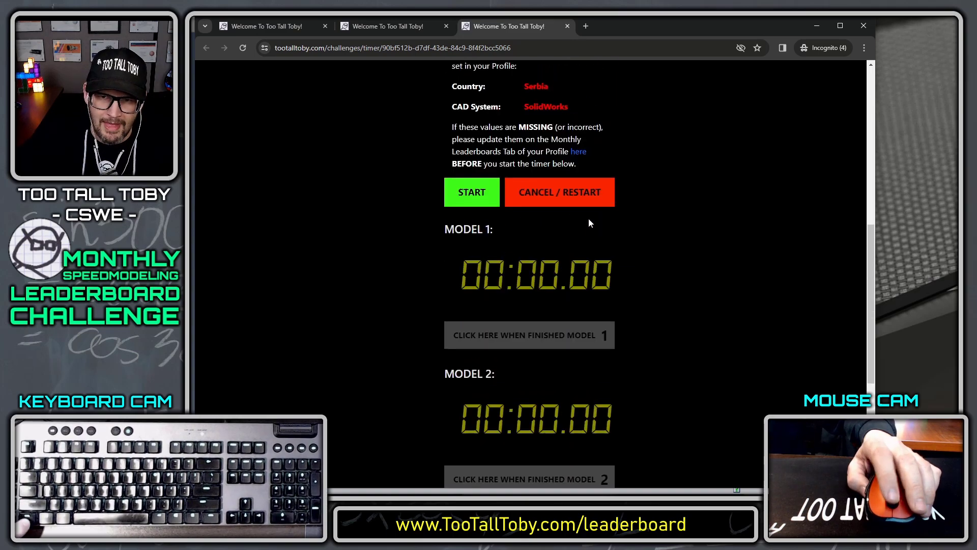
scroll(589, 222, up, 2)
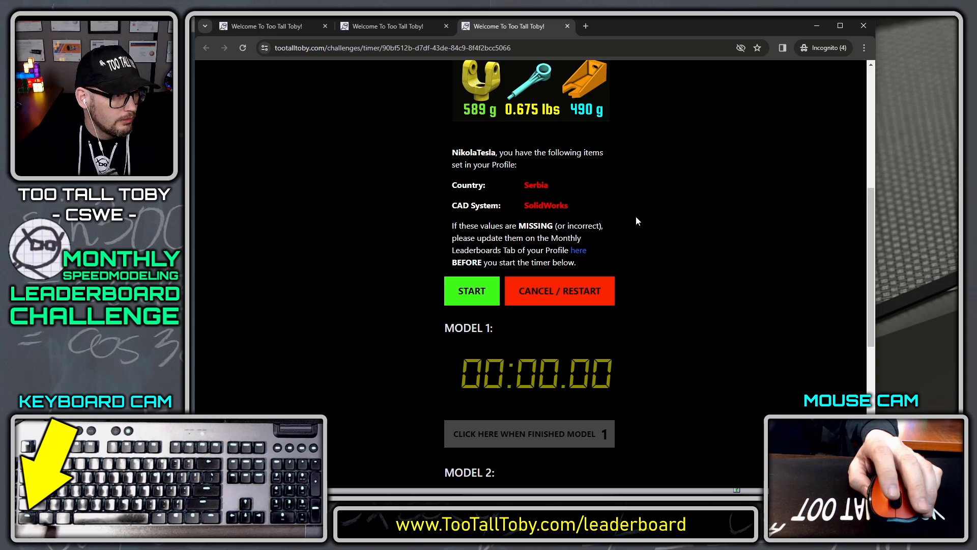
ctrl+scroll(610, 228, down, 5)
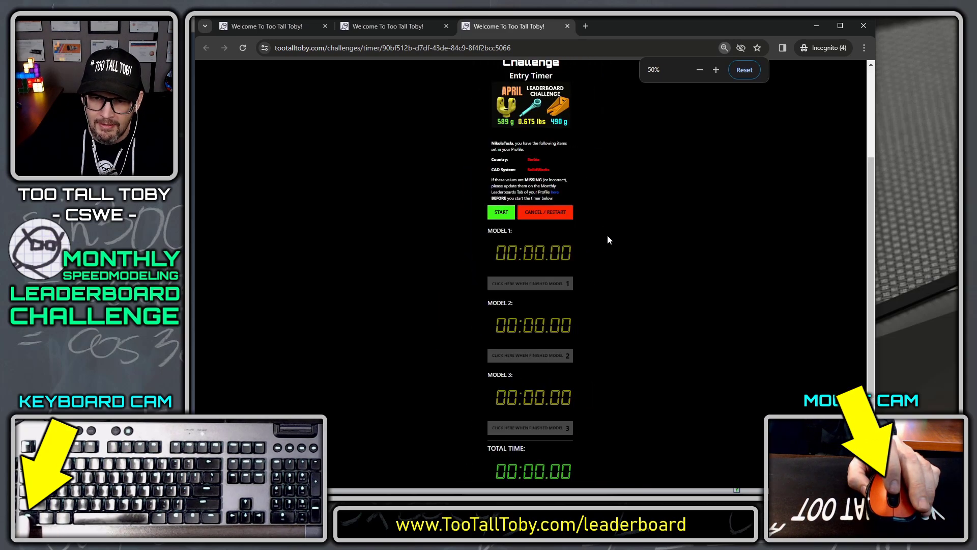
Narrow the timer window and place it beside SOLIDWORKS with its start control and model timers in view
drag(197, 204, 671, 201)
drag(794, 36, 937, 28)
scroll(929, 163, down, 1)
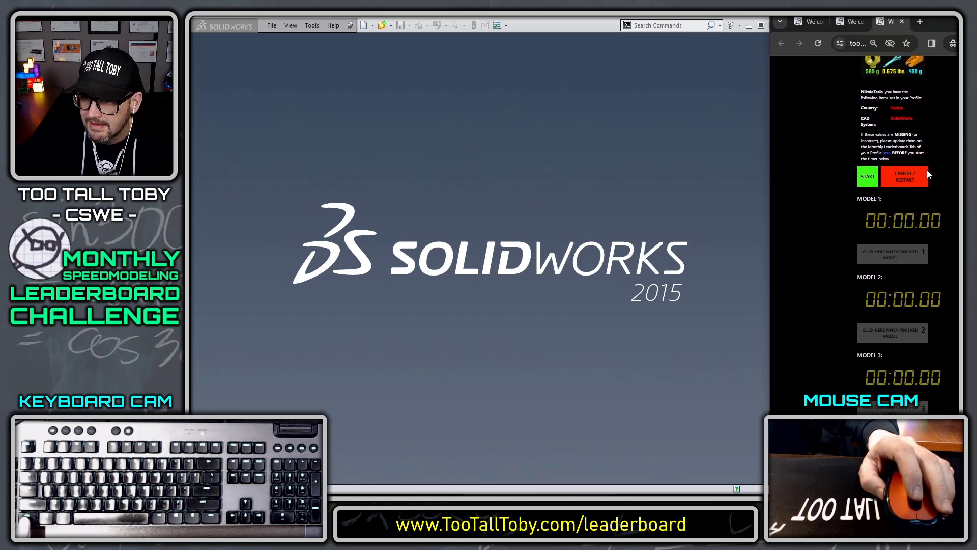
Shorten the timer window and frame its start control, three model timers and total time
drag(865, 413, 865, 369)
scroll(881, 270, down, 3)
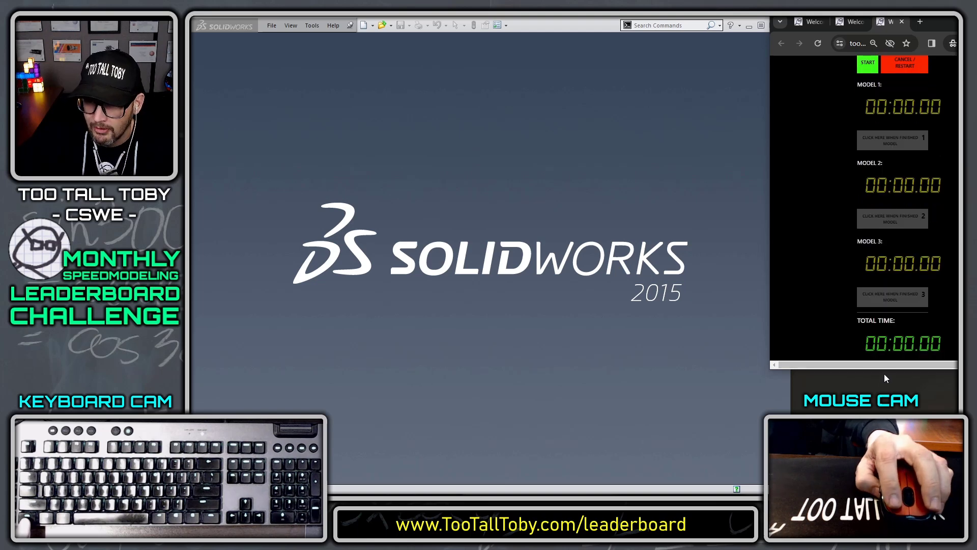
drag(884, 370, 884, 388)
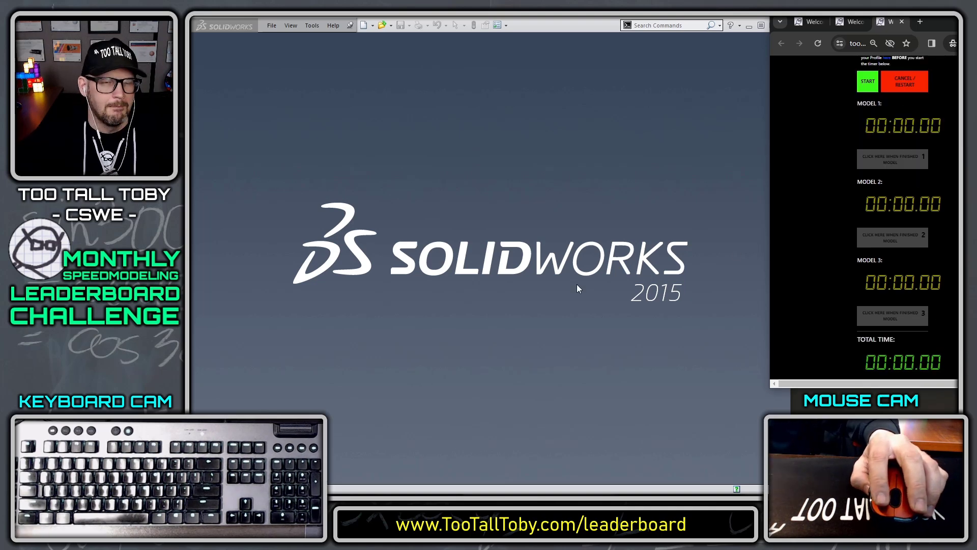
Start the challenge timer for Model 1 and nudge the timer window slightly
click(625, 229)
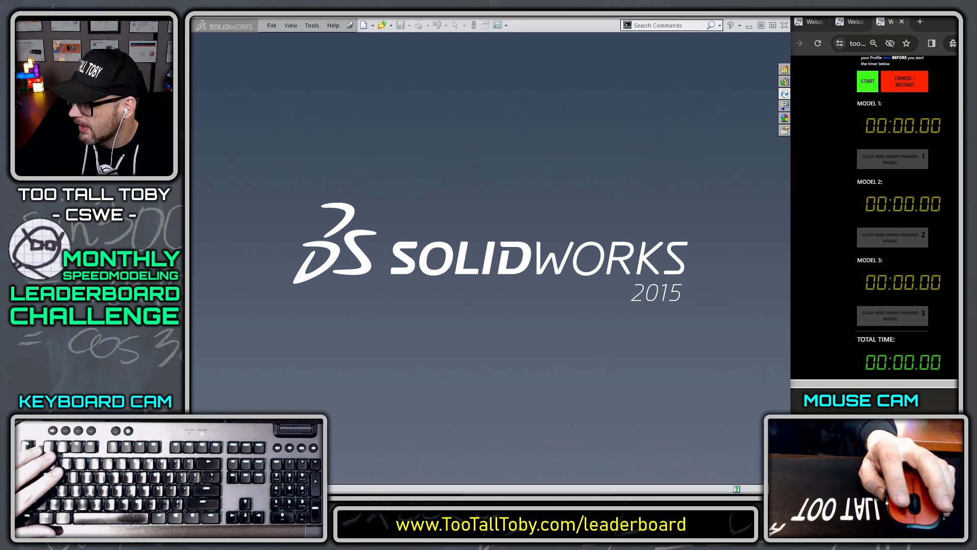
click(872, 89)
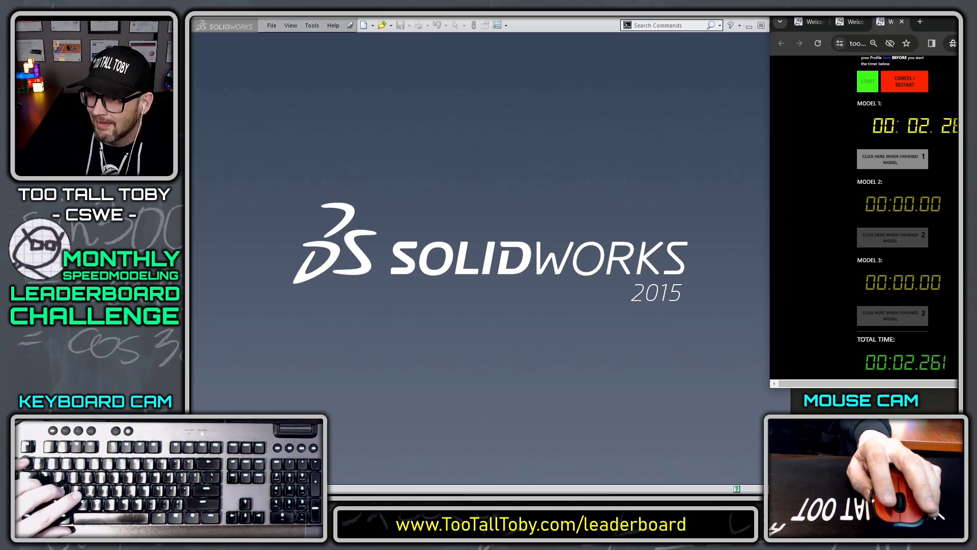
drag(938, 21, 933, 24)
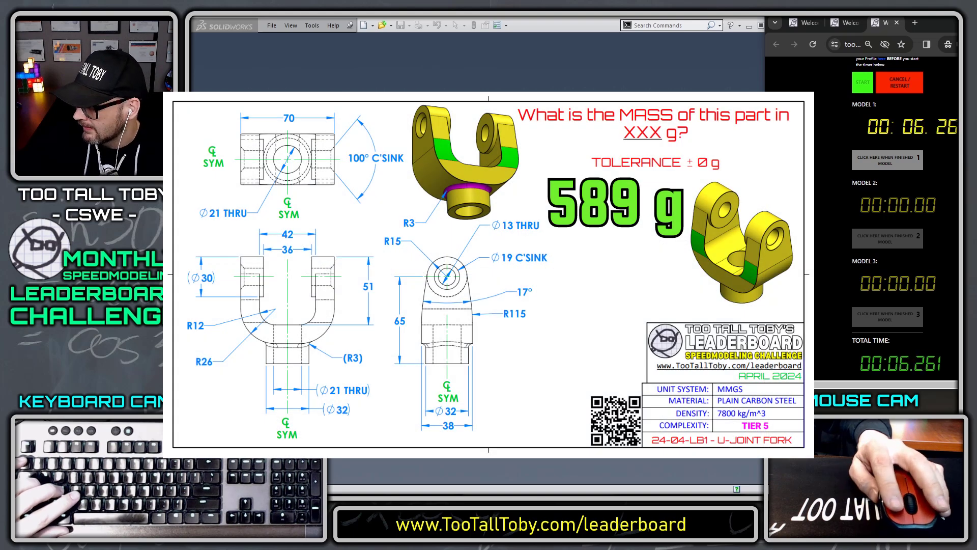
Switch to SOLIDWORKS and create a new part from the MM-PLAIN CARBON STEEL template
click(386, 42)
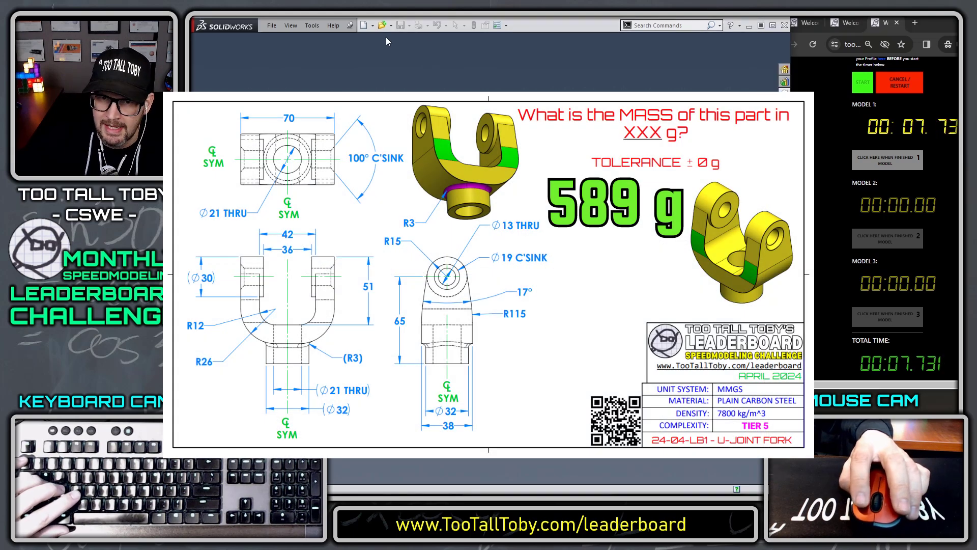
click(364, 26)
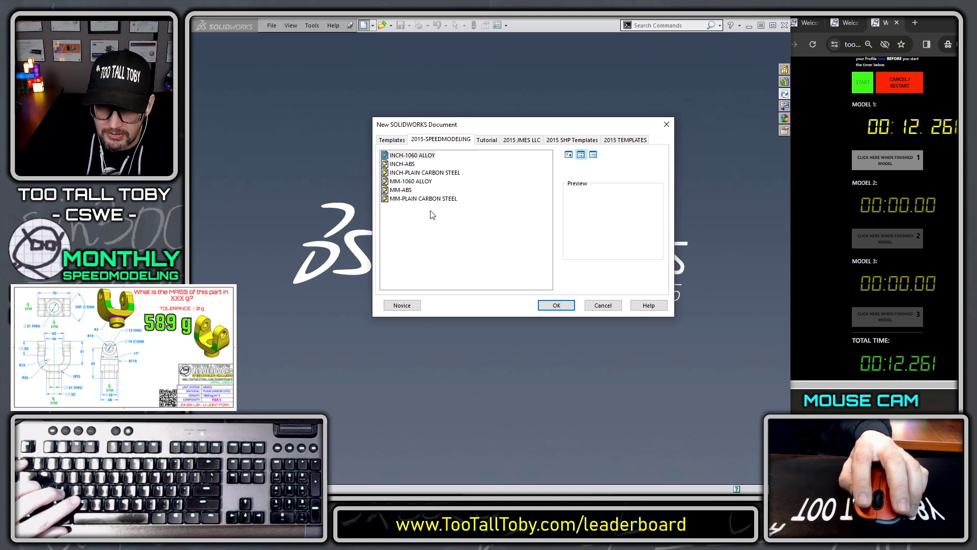
double_click(427, 200)
Start a sketch on the Front Plane and draw a 65 mm vertical centerline up from the origin
click(223, 177)
click(228, 168)
key(s)
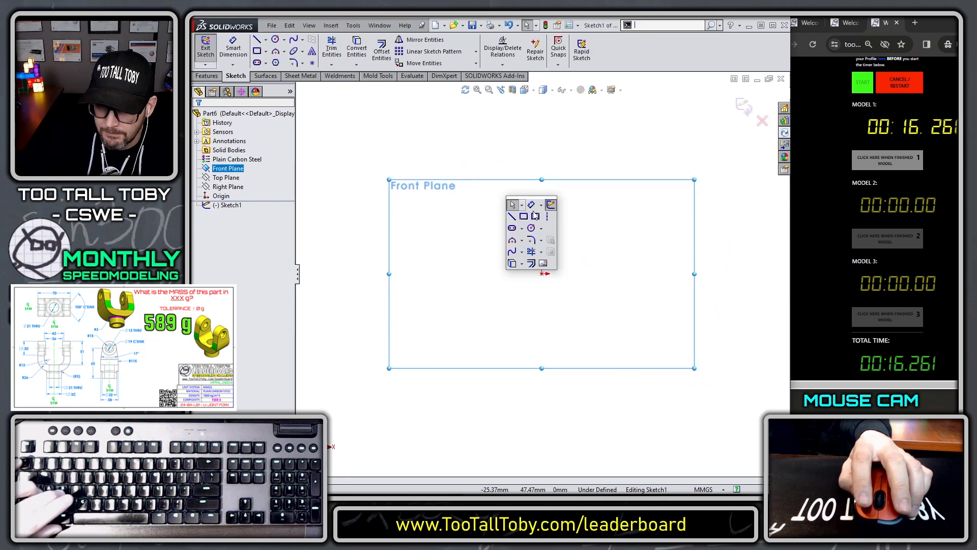
click(547, 218)
click(542, 273)
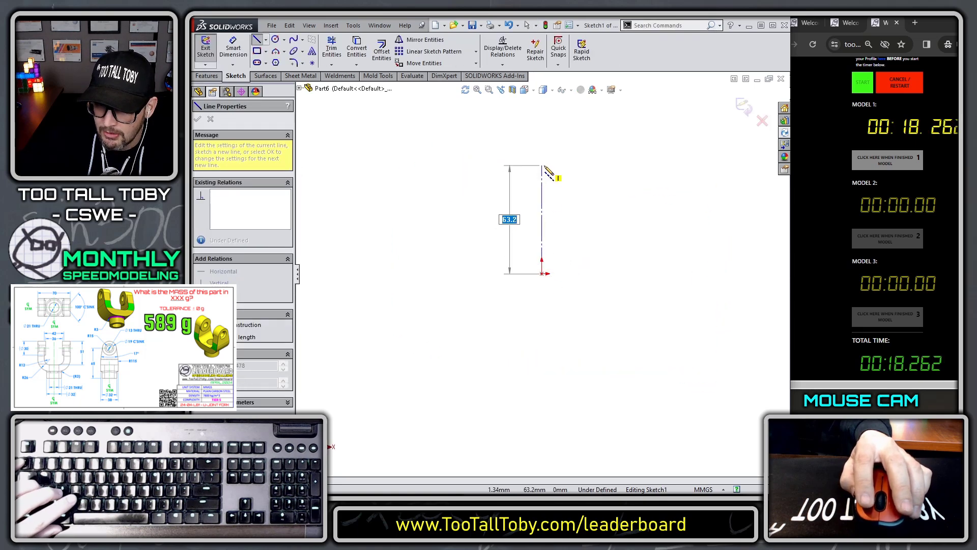
text(65)
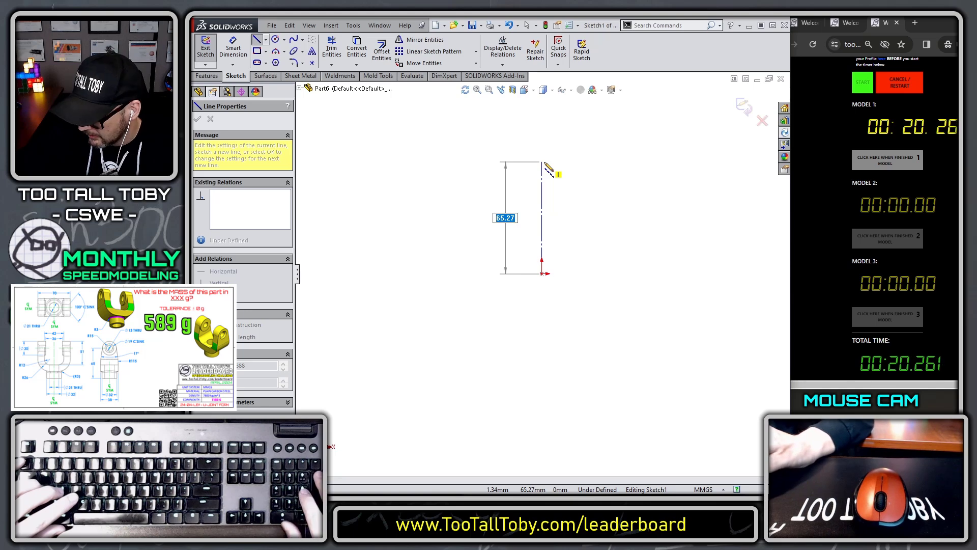
key(Return)
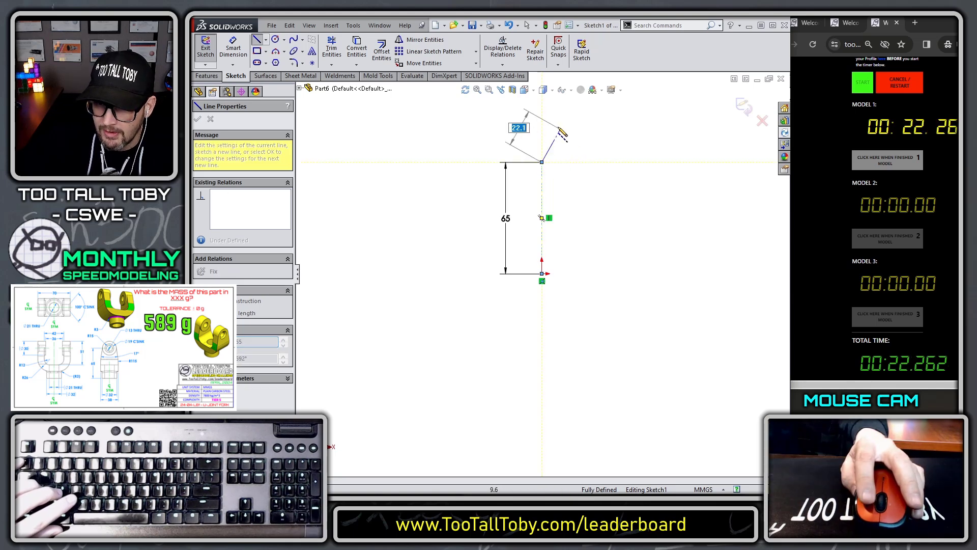
Continue the centerline 15 mm upward and add a horizontal centerline about 34 mm long from its top end
text(15)
key(Return)
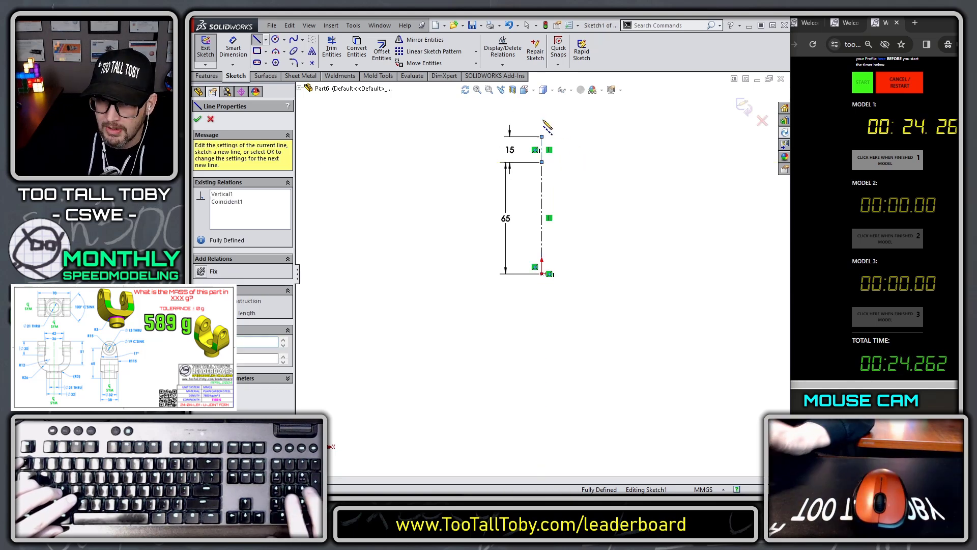
click(600, 137)
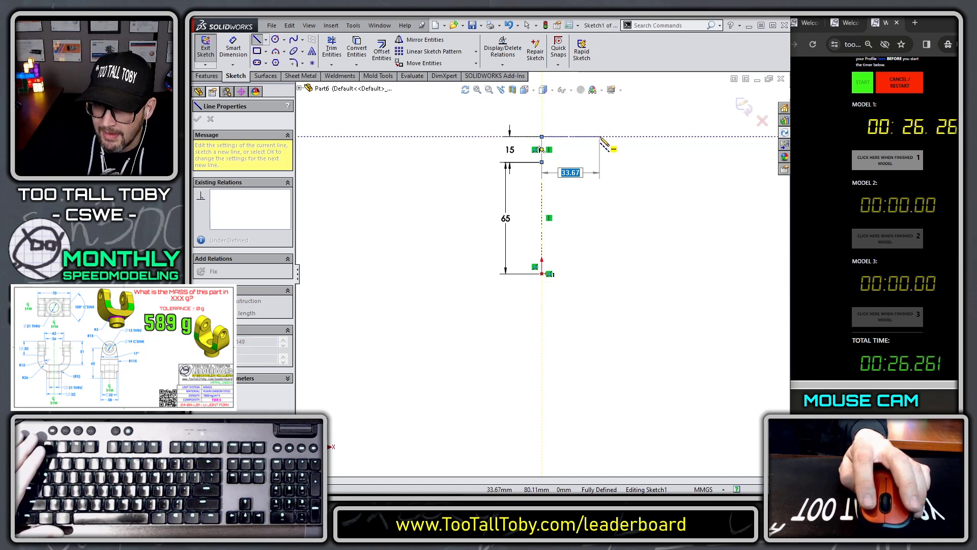
key(Escape)
Sketch the fork's outer profile with an about 16 mm top line, a vertical side, an R26 arc and a bottom line back to the centerline
key(s)
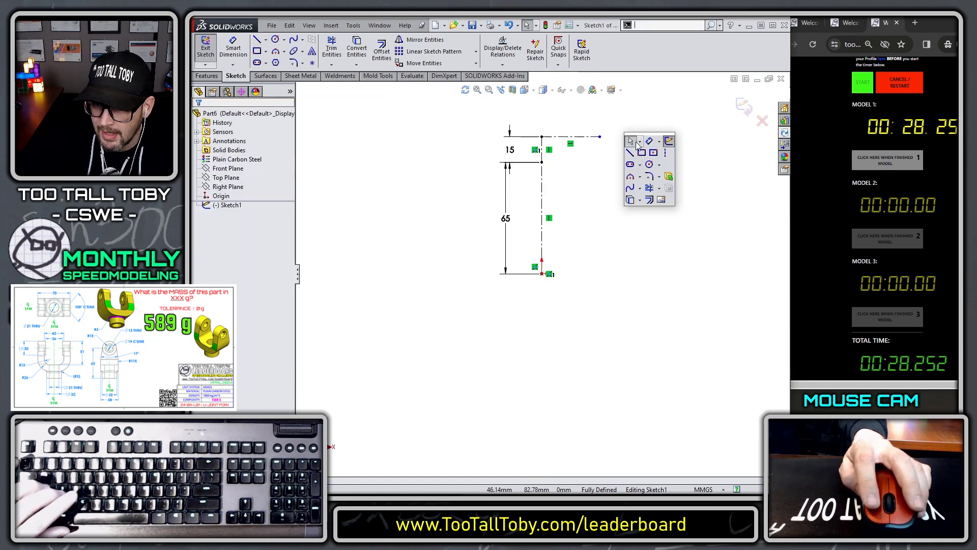
click(629, 153)
click(600, 136)
click(628, 136)
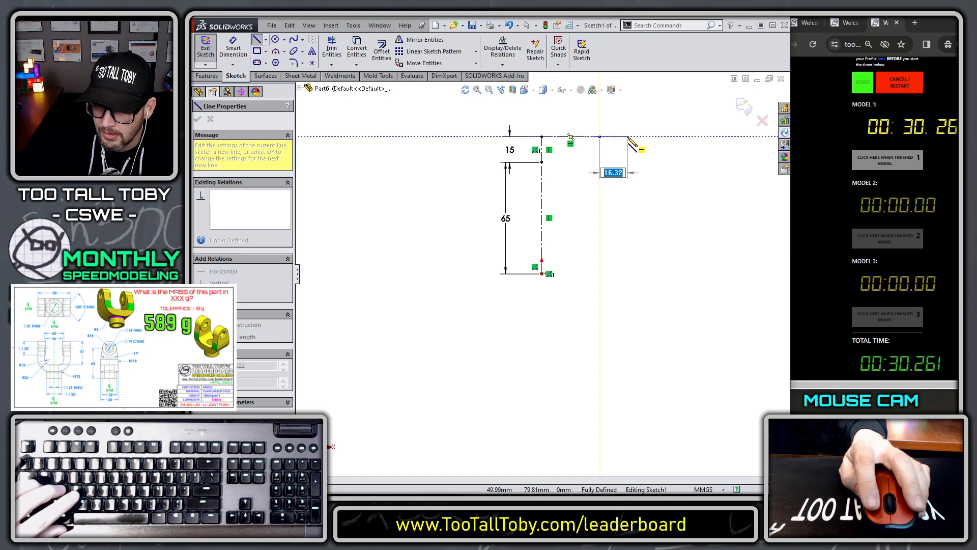
click(628, 218)
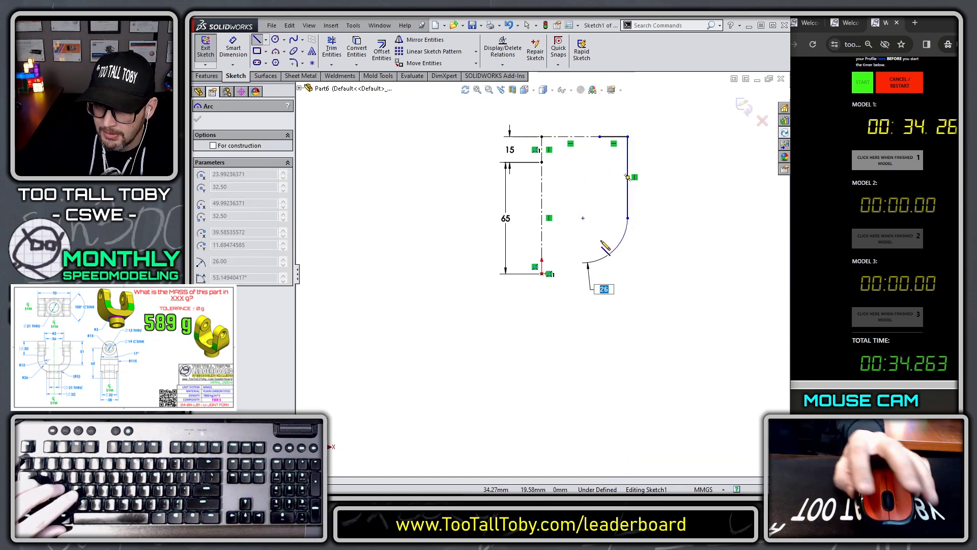
click(583, 265)
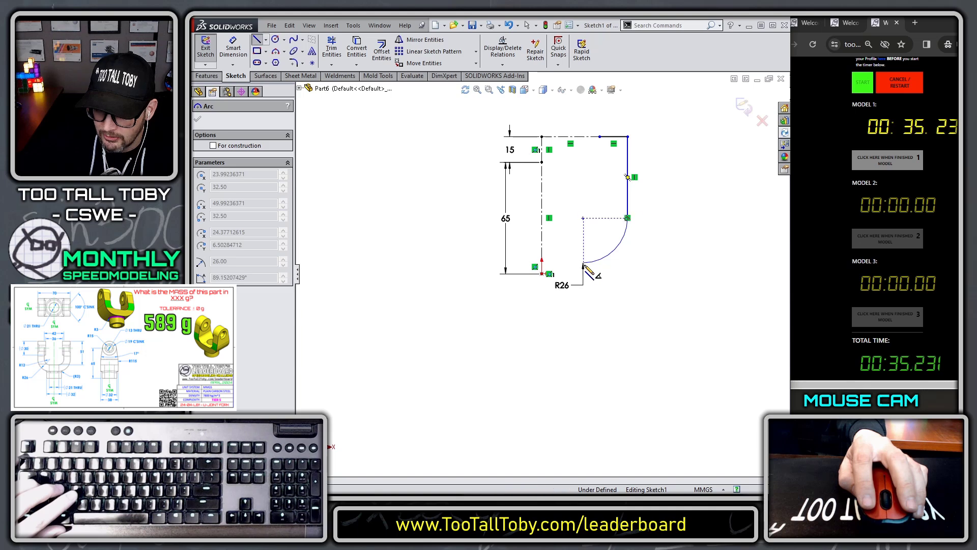
click(541, 262)
Close the half-fork profile with a line along the centerline, a horizontal inner line, an R12 arc and an inner side line
click(541, 207)
click(577, 207)
key(a)
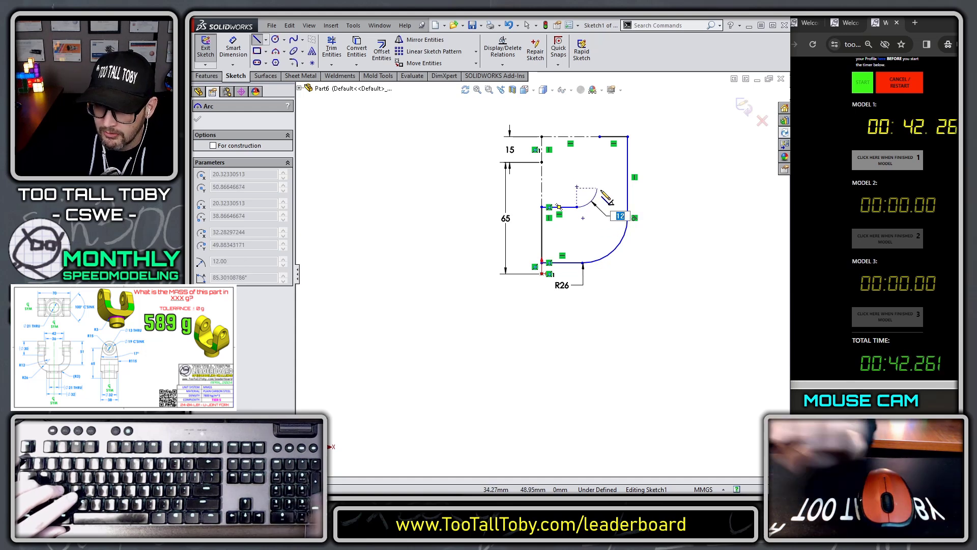
click(597, 185)
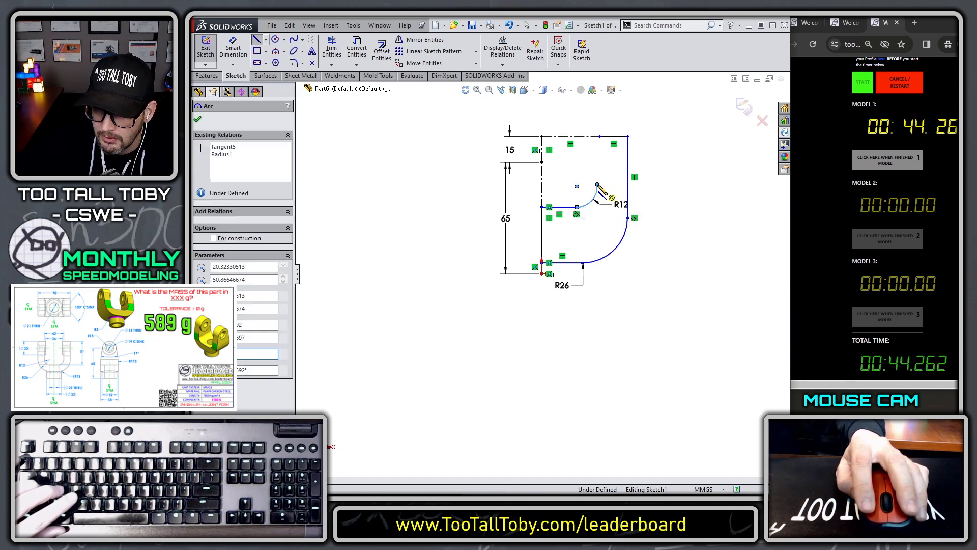
click(600, 137)
key(Escape)
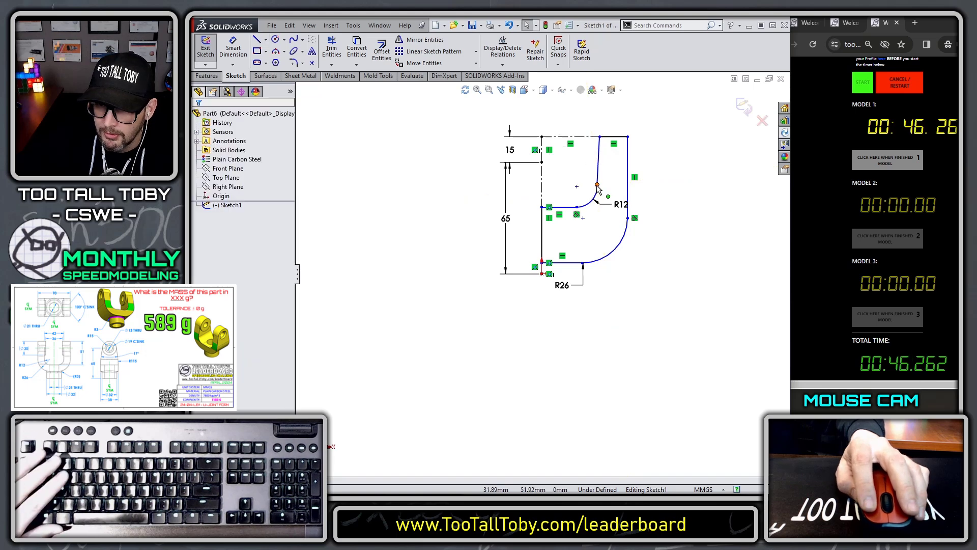
Make the inner side line tangent to the R12 arc and vertical
click(598, 168)
key(Escape)
click(599, 145)
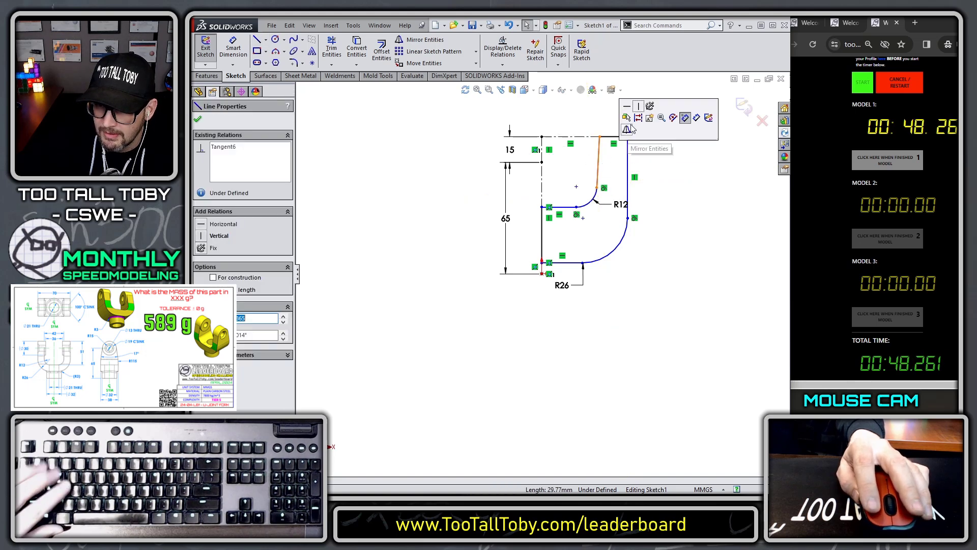
click(638, 105)
key(Escape)
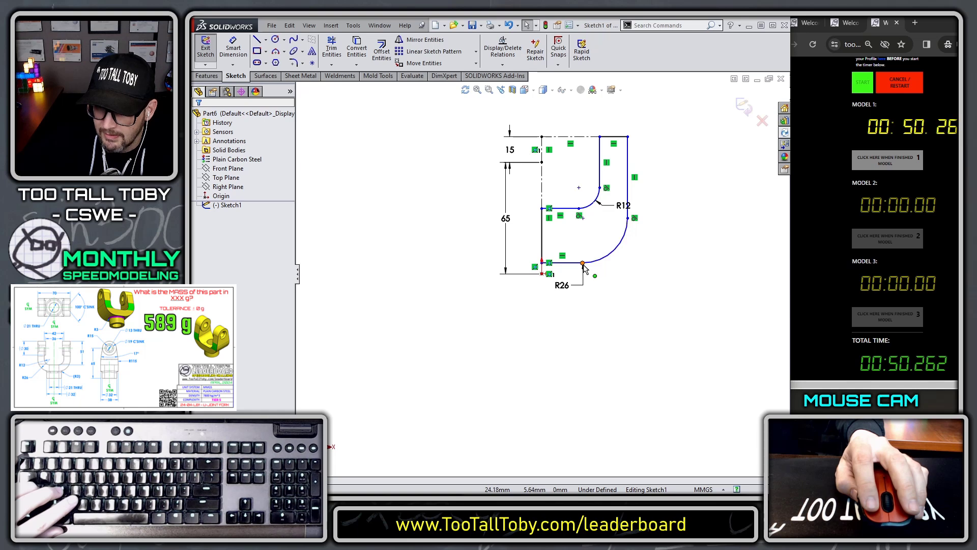
Make the R26 arc tangent to the bottom horizontal line
click(583, 264)
click(611, 209)
key(Escape)
key(s)
Make the R26 and R12 arcs concentric
click(611, 253)
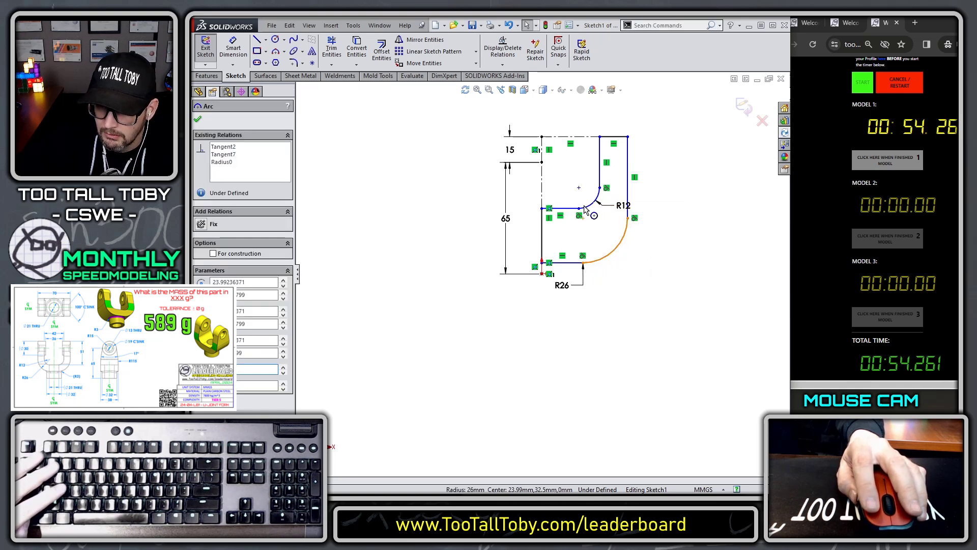
ctrl+click(595, 208)
click(658, 153)
key(Escape)
Dimension the height from the fork arm's top edge down to the inner bottom line as 51 mm
key(s)
click(679, 213)
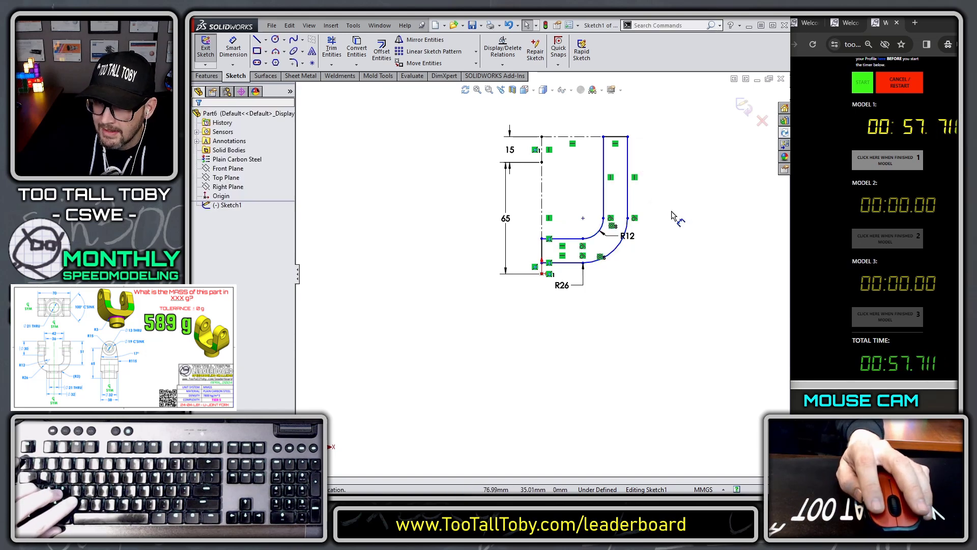
click(617, 137)
click(564, 238)
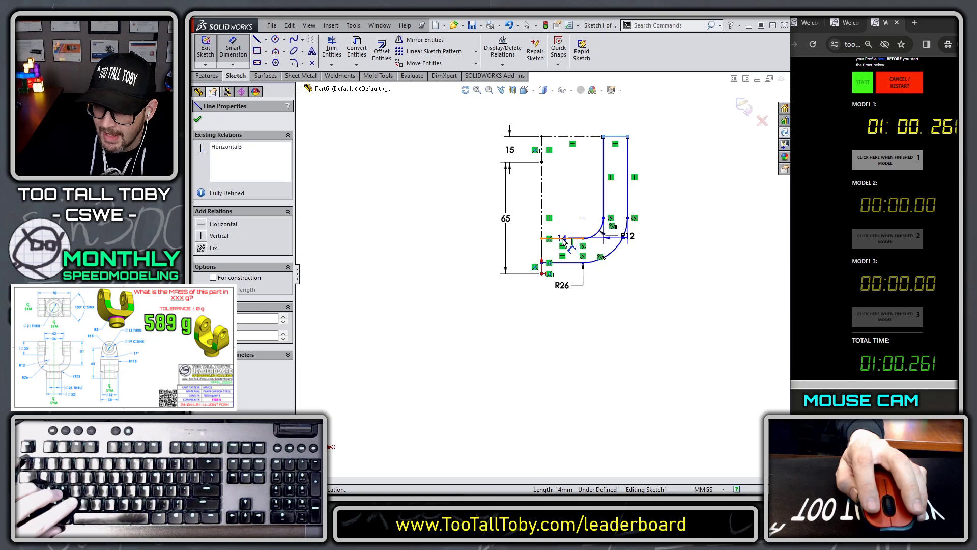
click(668, 190)
text(51)
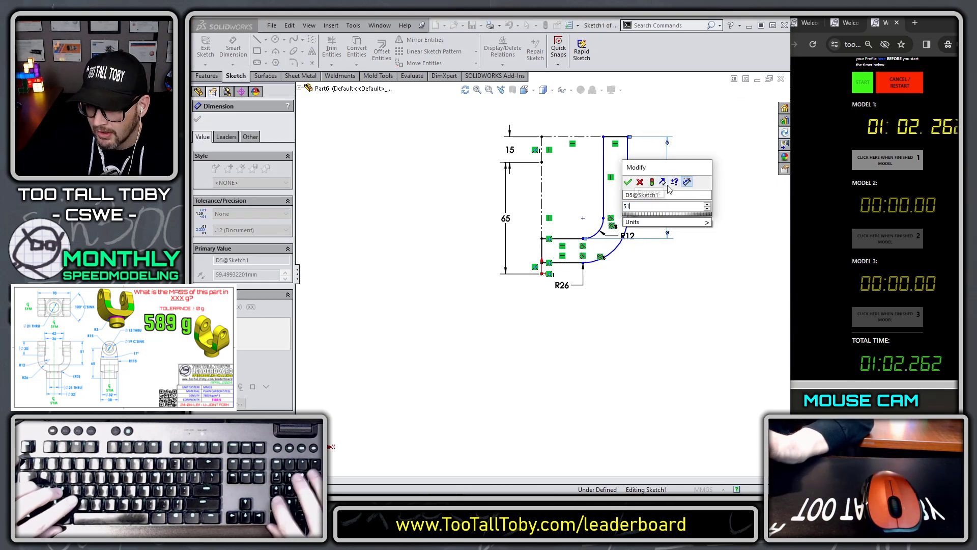
key(Return)
Dimension the fork's full width across the vertical centerline to the outer side line as 70 mm
click(627, 173)
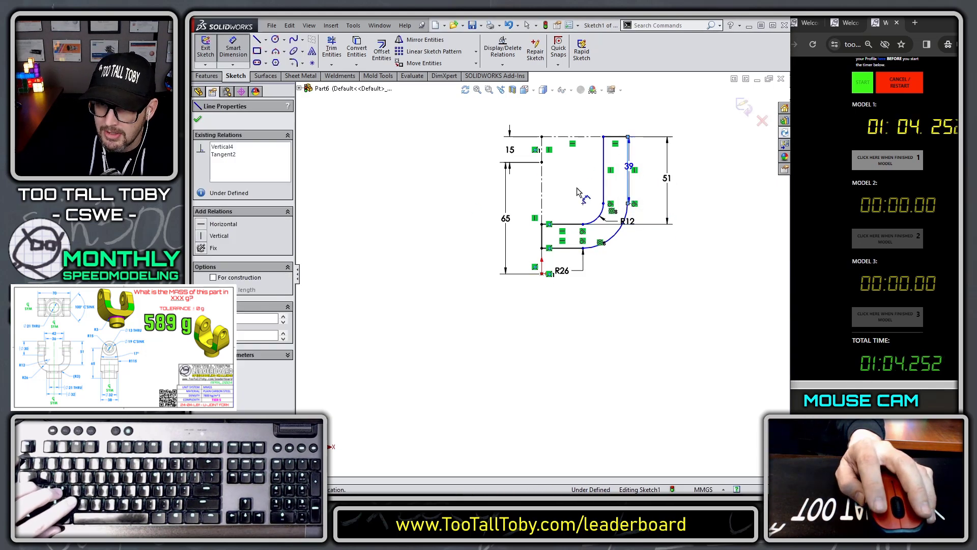
click(542, 201)
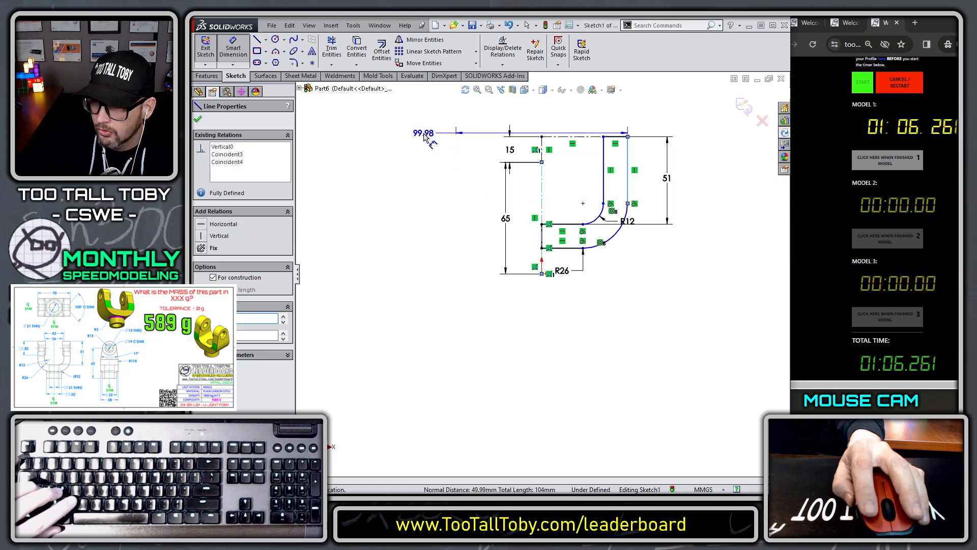
click(426, 136)
text(70)
key(Return)
Extrude the half-fork profile 38 mm with the Mid Plane end condition
mouse_move(522, 212)
middle_down()
mouse_move(613, 259)
mouse_move(581, 256)
middle_up()
key(s)
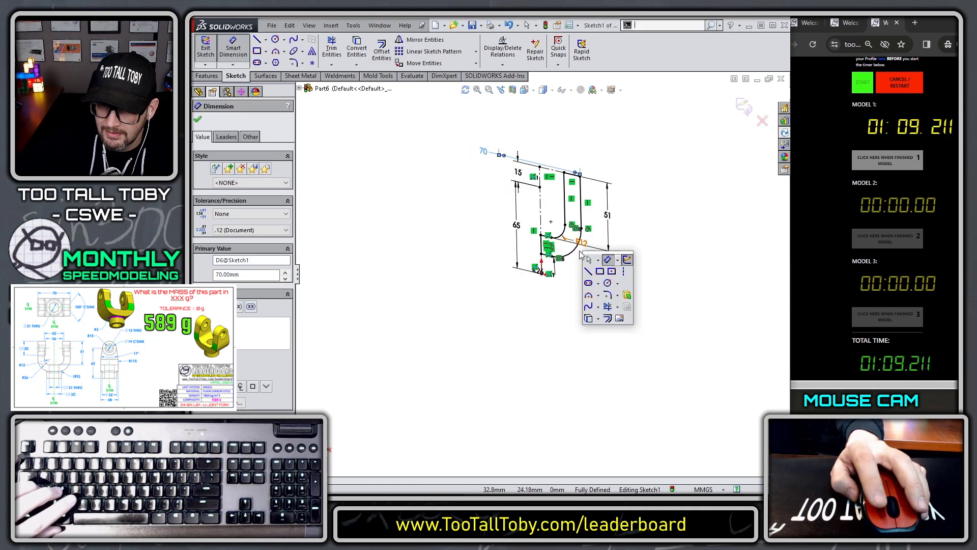
click(627, 297)
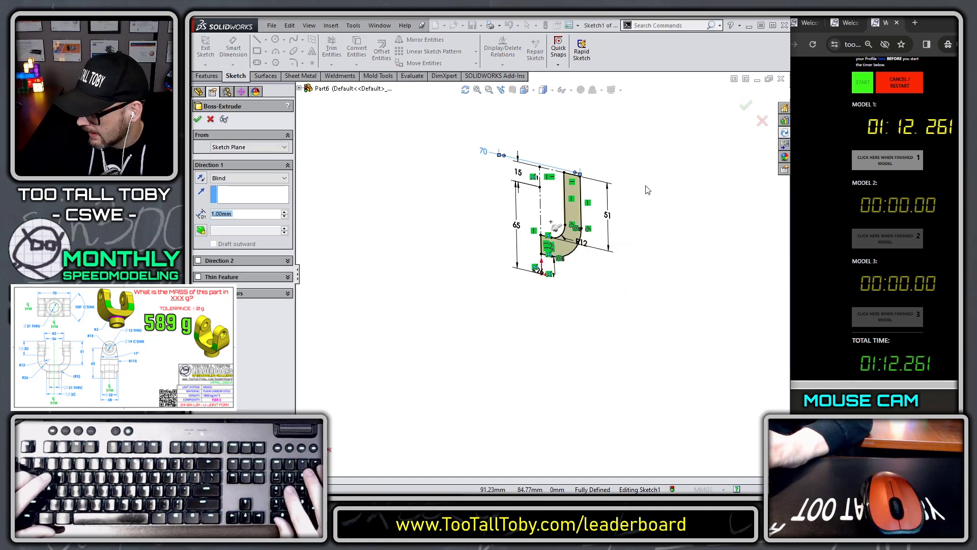
text(38)
key(Return)
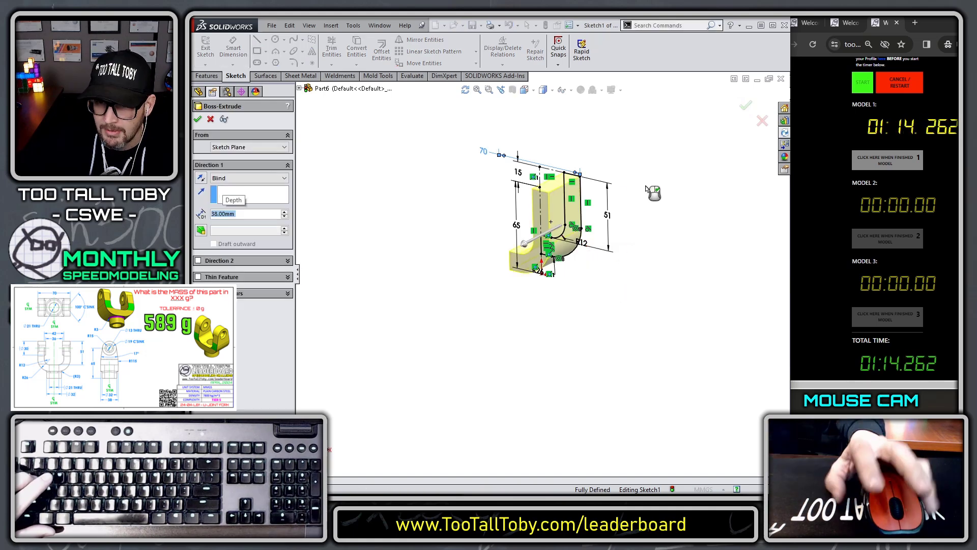
right_click(675, 166)
click(707, 333)
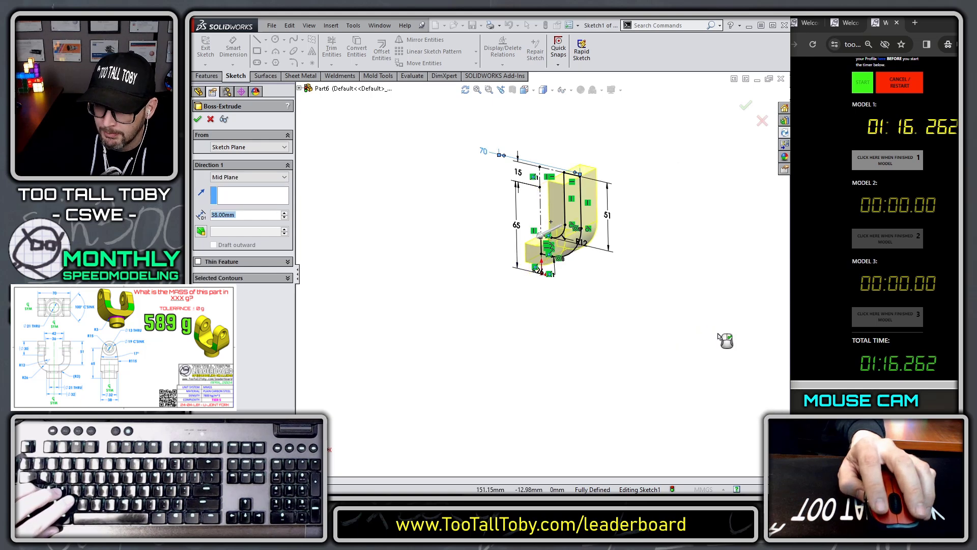
key(Return)
Start a sketch on the fork arm's outer flat face and draw a vertical line up its left edge from the bottom corner
click(573, 206)
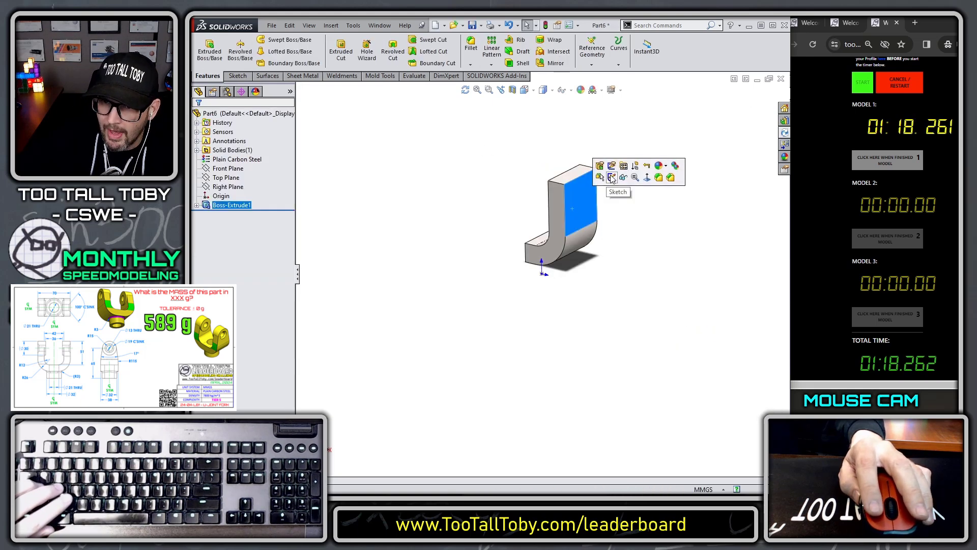
click(609, 176)
key(s)
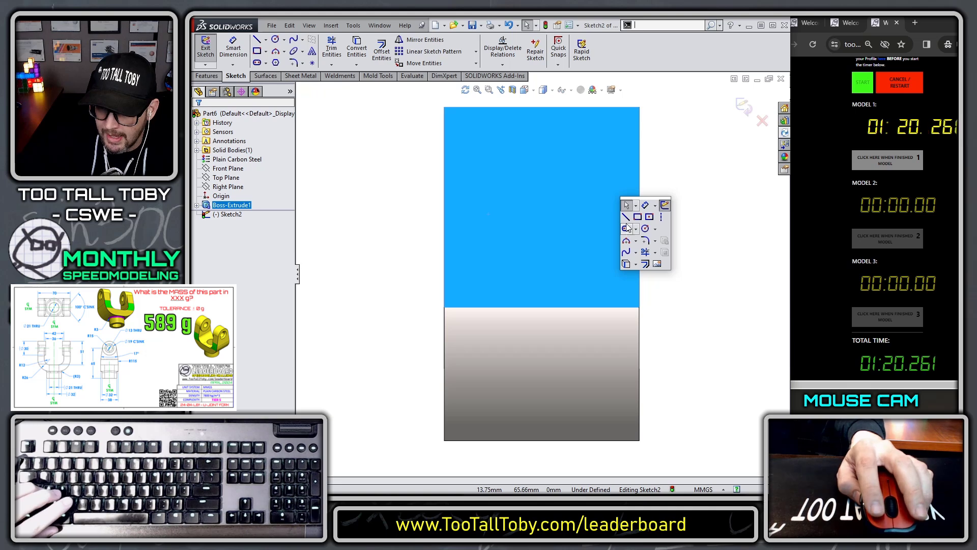
click(630, 224)
click(444, 442)
click(444, 293)
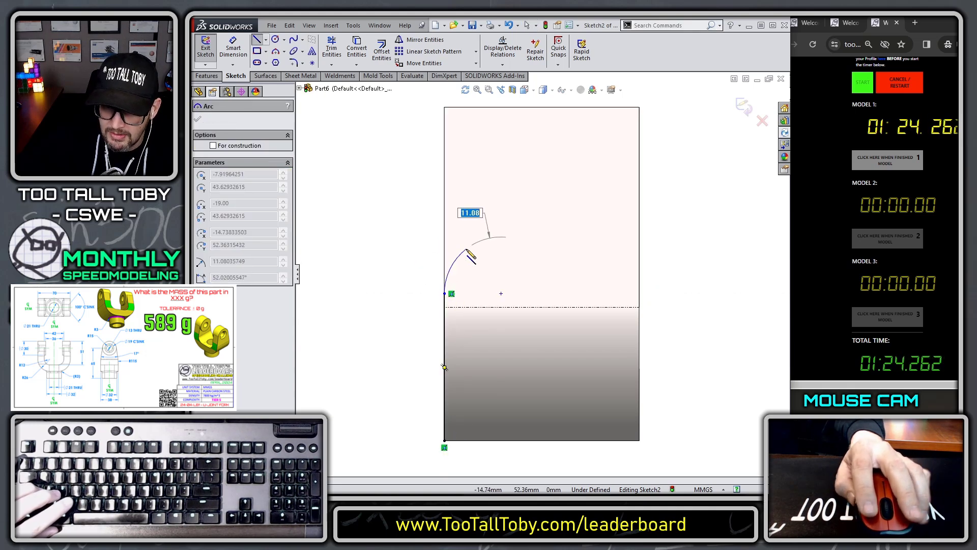
Continue the outline with a tangent 115 mm radius arc, a short tangent line and a tangent 15 mm radius arc ending above the origin
text(115)
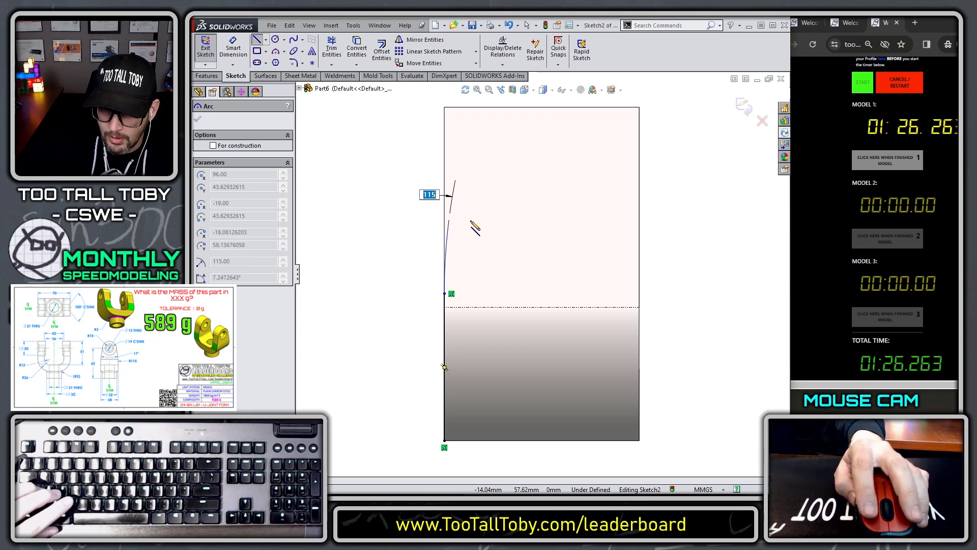
click(481, 181)
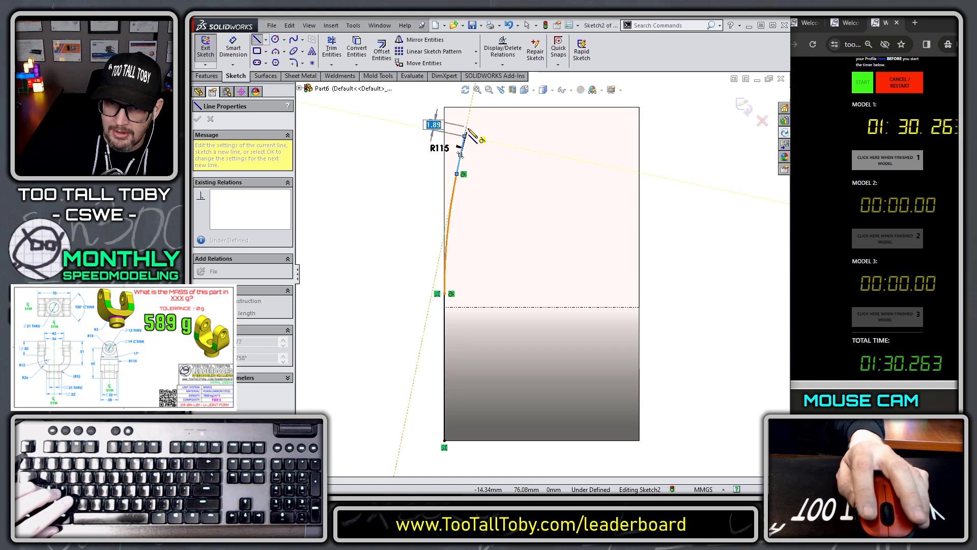
key(a)
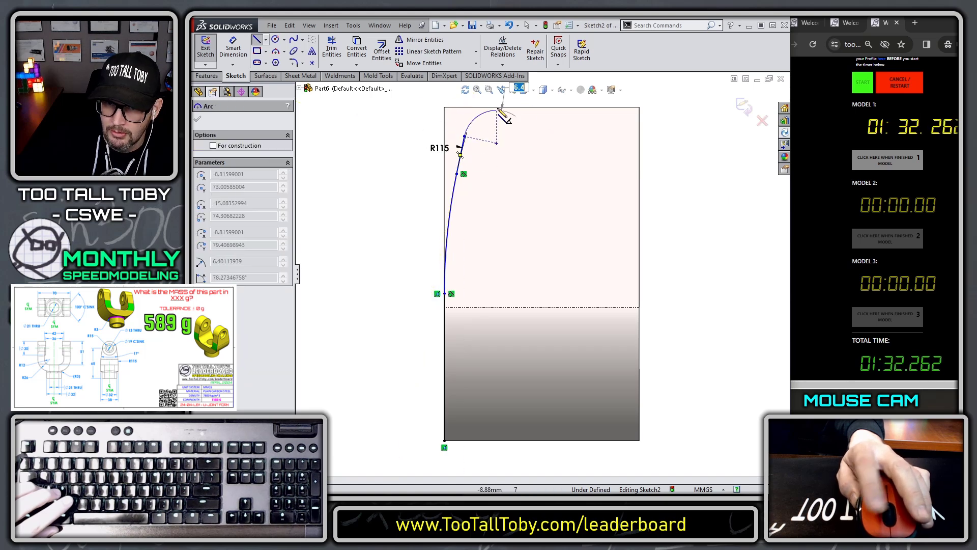
key(z)
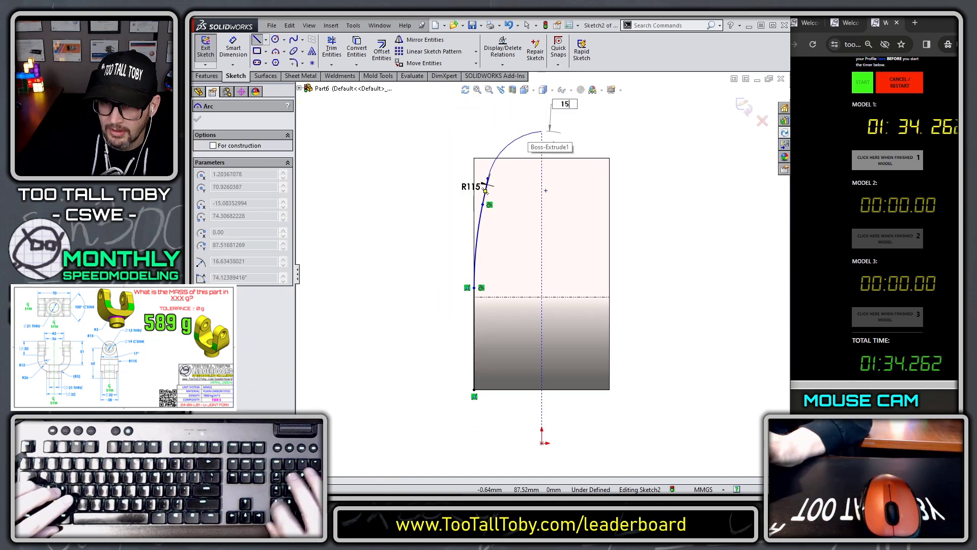
key(Return)
key(Escape)
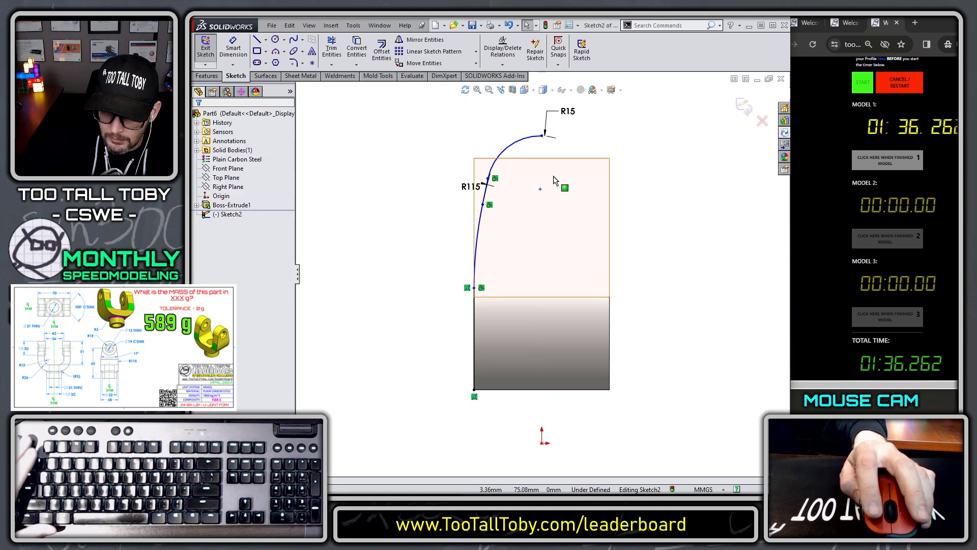
Make the R15 arc's center vertical with the origin and its top endpoint vertical with that center
click(540, 189)
ctrl+click(542, 443)
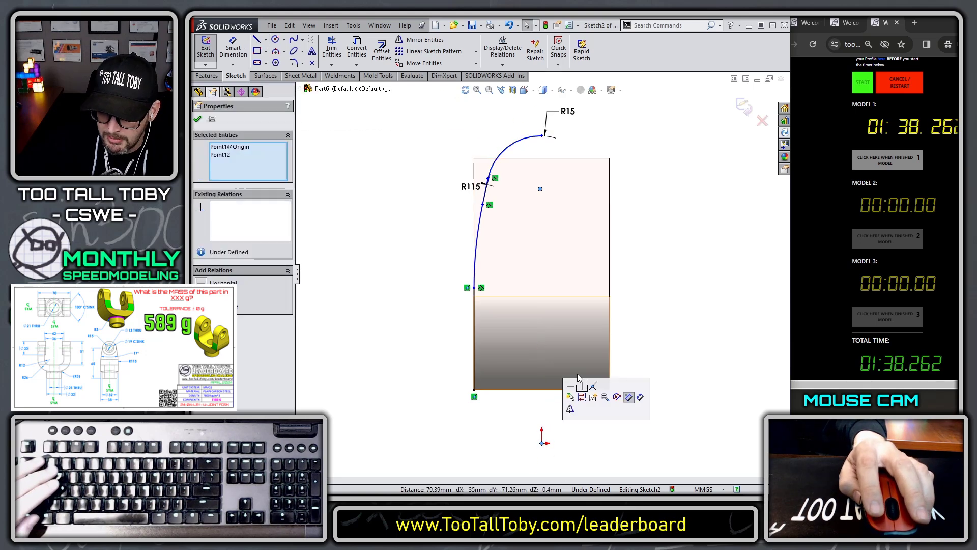
click(574, 397)
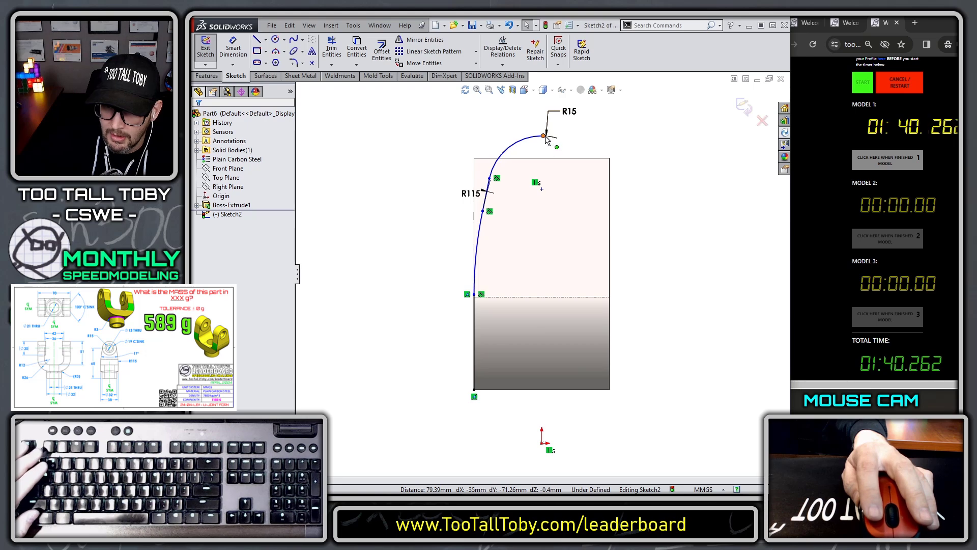
click(542, 189)
ctrl+click(543, 136)
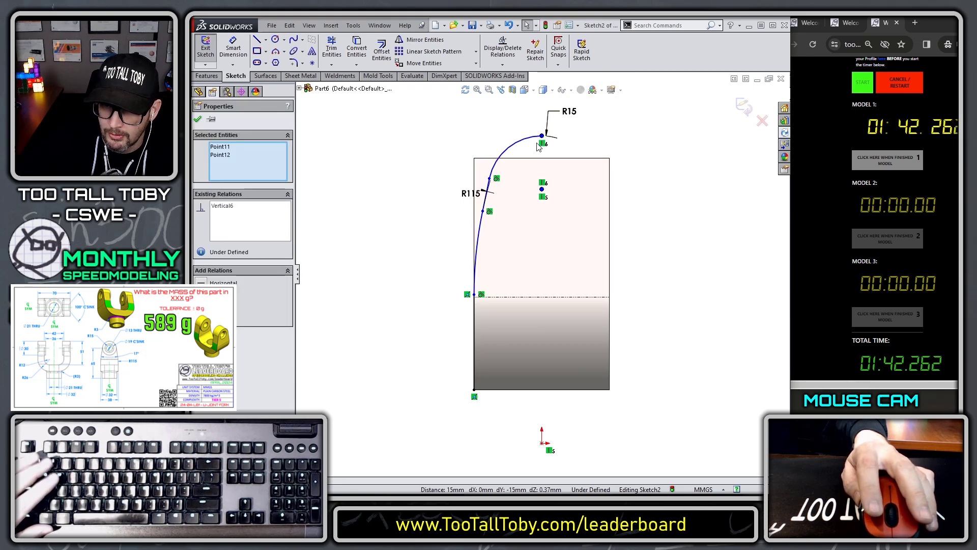
key(Escape)
Make the R15 arc tangent to the top edge of the fork arm
click(532, 136)
ctrl+click(580, 158)
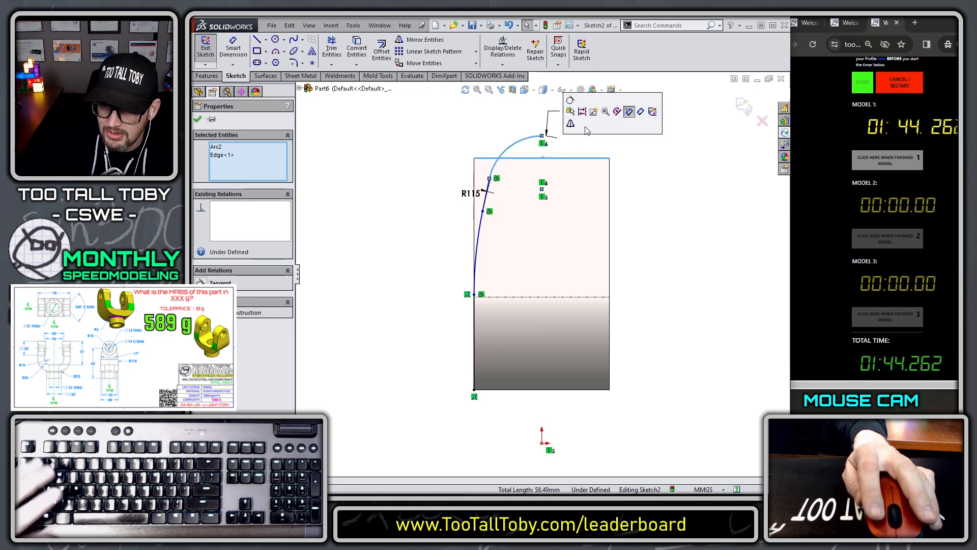
click(629, 111)
key(Escape)
Draw a vertical centerline down from the R15 arc's top endpoint
key(s)
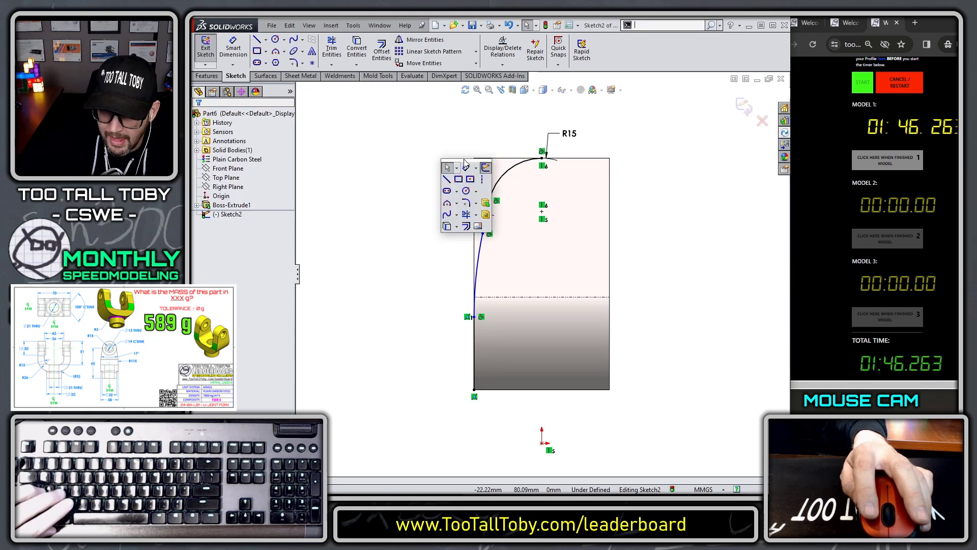
click(482, 180)
click(541, 159)
click(541, 233)
key(Escape)
Mirror the half outline of lines and arcs about the vertical centerline
drag(640, 125, 373, 365)
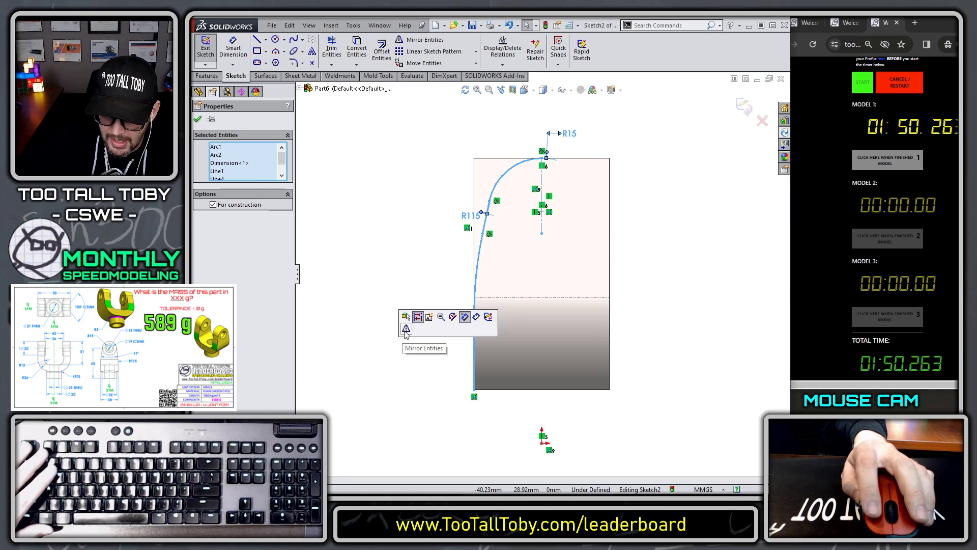
click(468, 318)
key(f)
Dimension the angle between the two mirrored slanted lines as 17°
key(s)
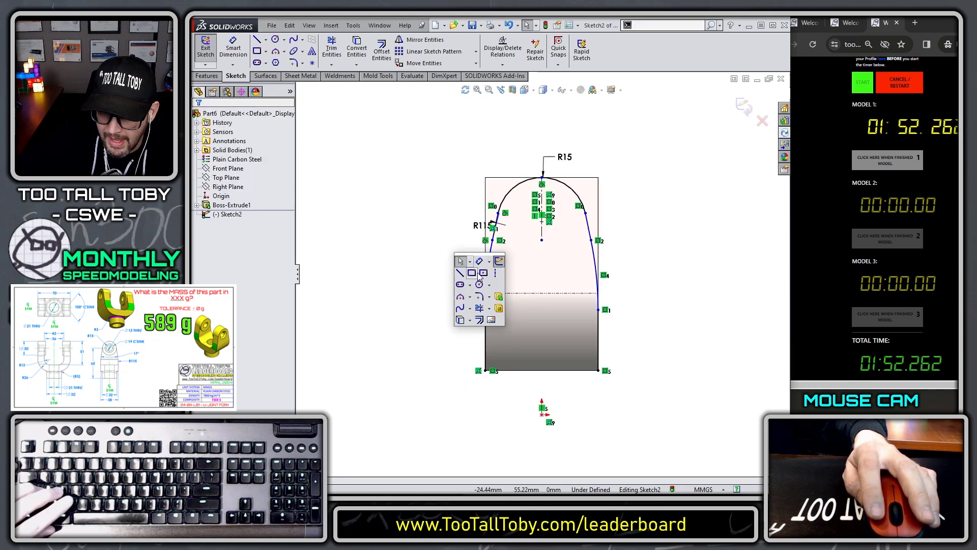
click(479, 261)
click(490, 261)
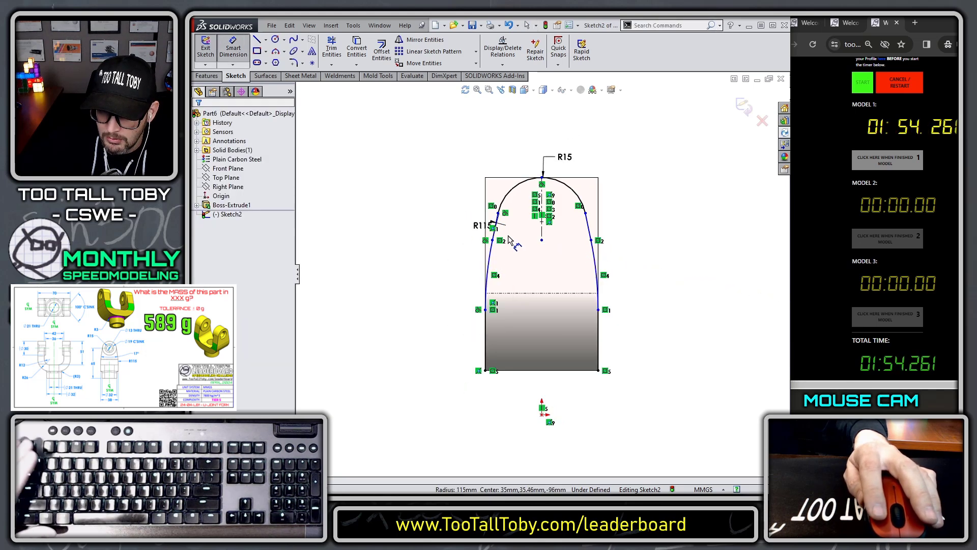
click(497, 240)
click(586, 234)
click(542, 254)
text(17)
key(Return)
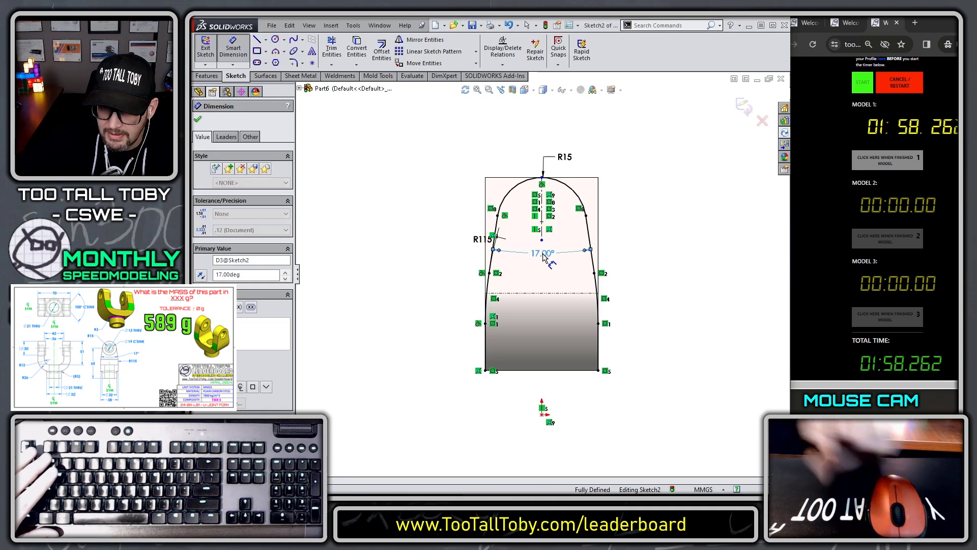
key(Escape)
key(Escape)
Cut-extrude the rounded arm profile Through All - Both Directions, keeping all bodies
key(ctrl+7)
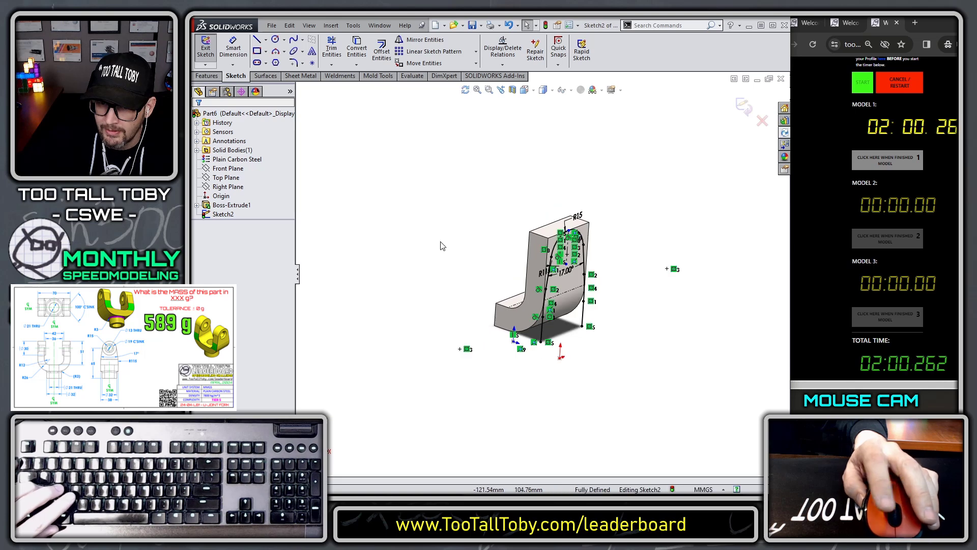
key(s)
click(485, 292)
right_click(456, 239)
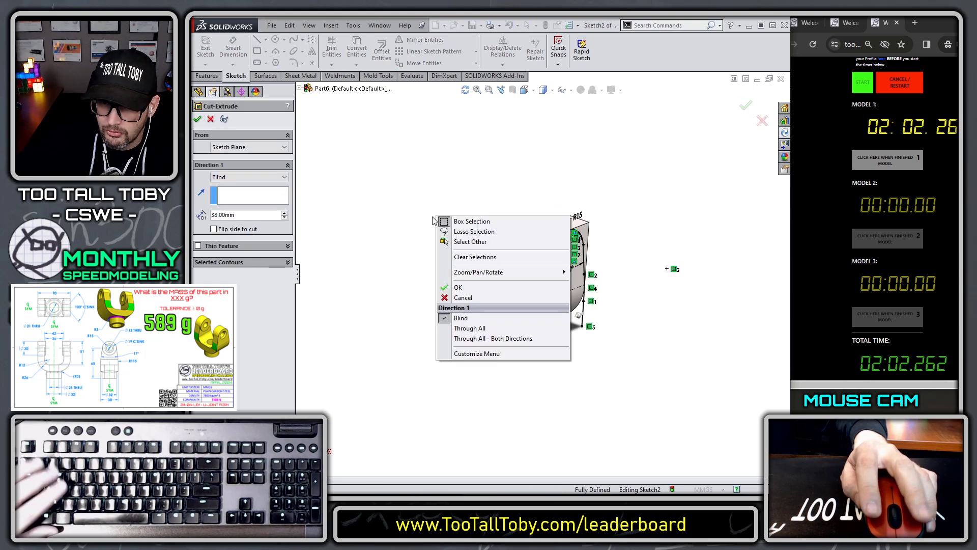
click(482, 339)
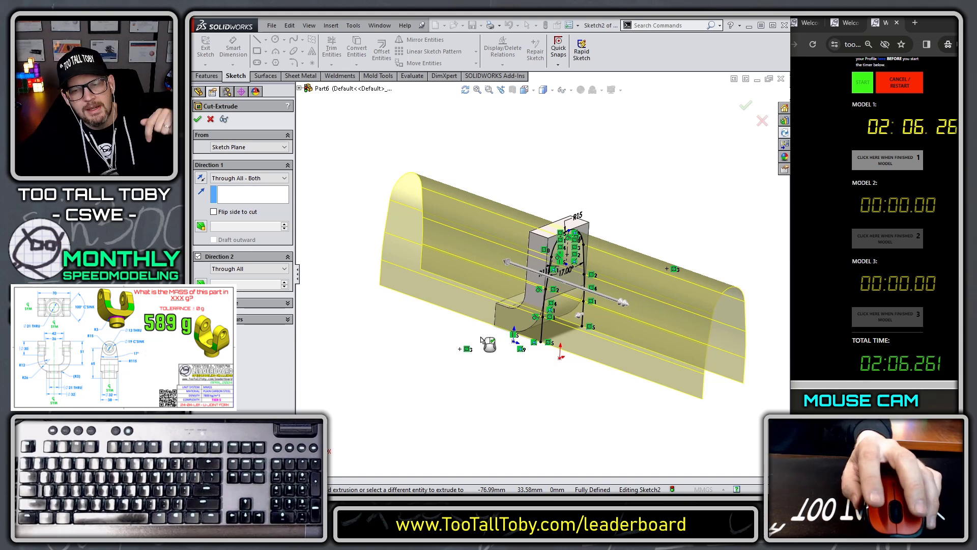
right_click(481, 340)
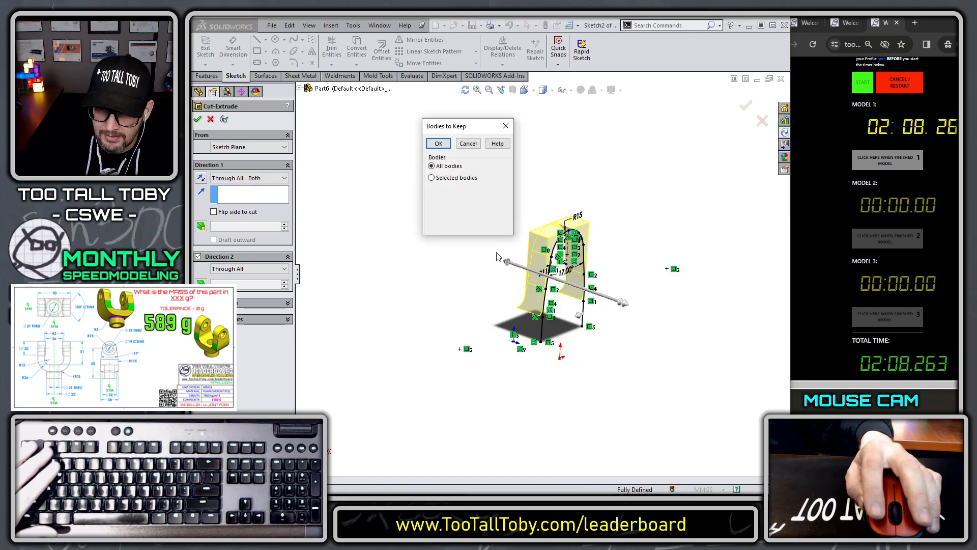
click(437, 144)
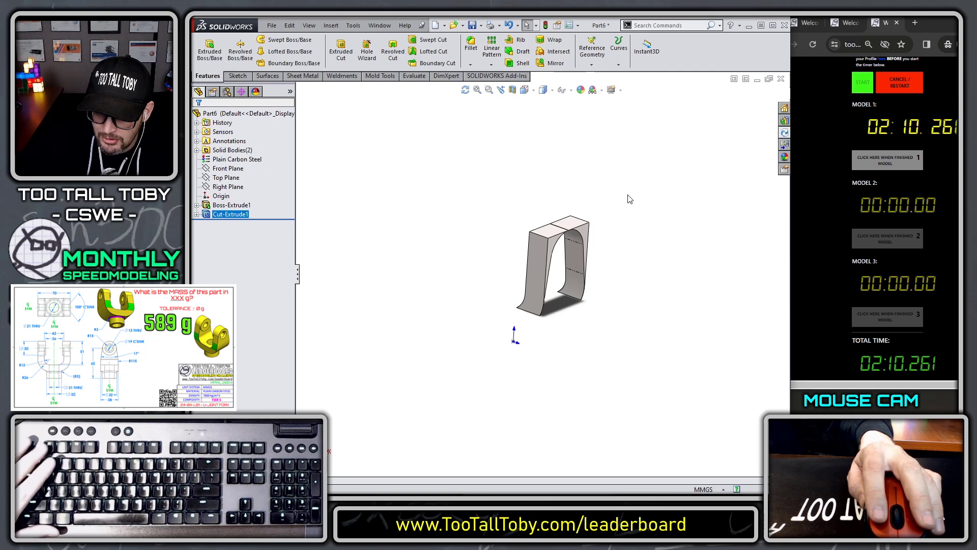
Edit the cut-extrude to flip the side to cut, removing the material outside the rounded profile
right_click(225, 214)
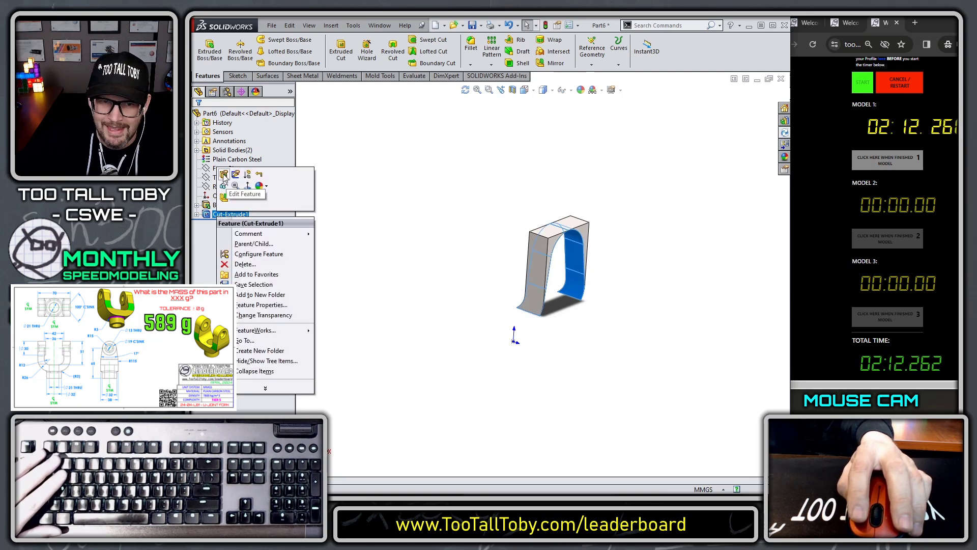
click(224, 175)
click(213, 212)
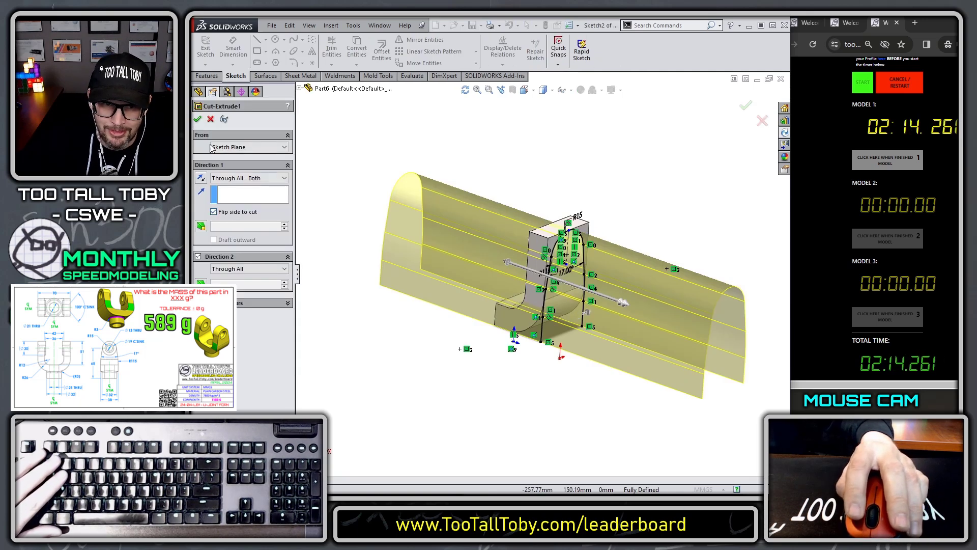
Start a sketch on the inner flat face of the fork arm
middle_drag(666, 215, 627, 320)
scroll(590, 277, down, 3)
click(496, 207)
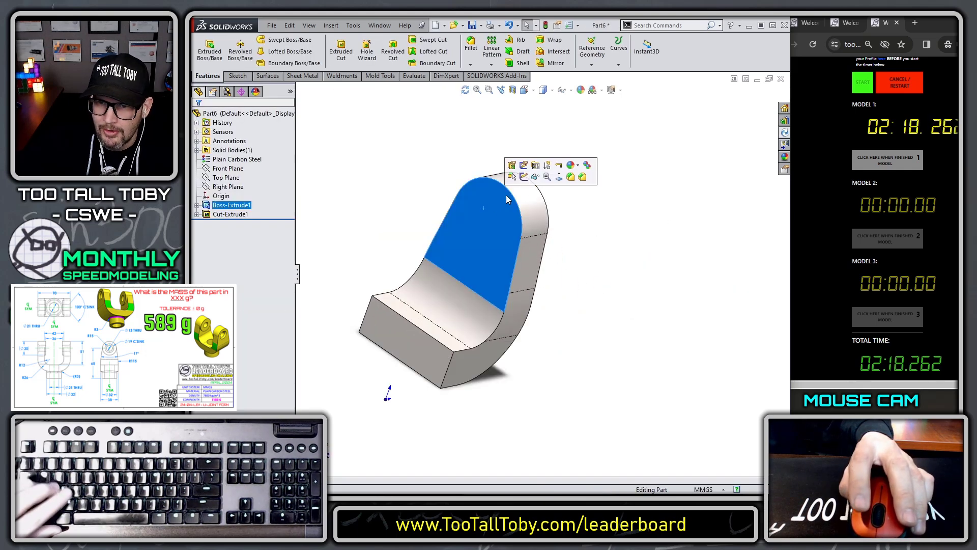
click(523, 177)
key(s)
click(556, 234)
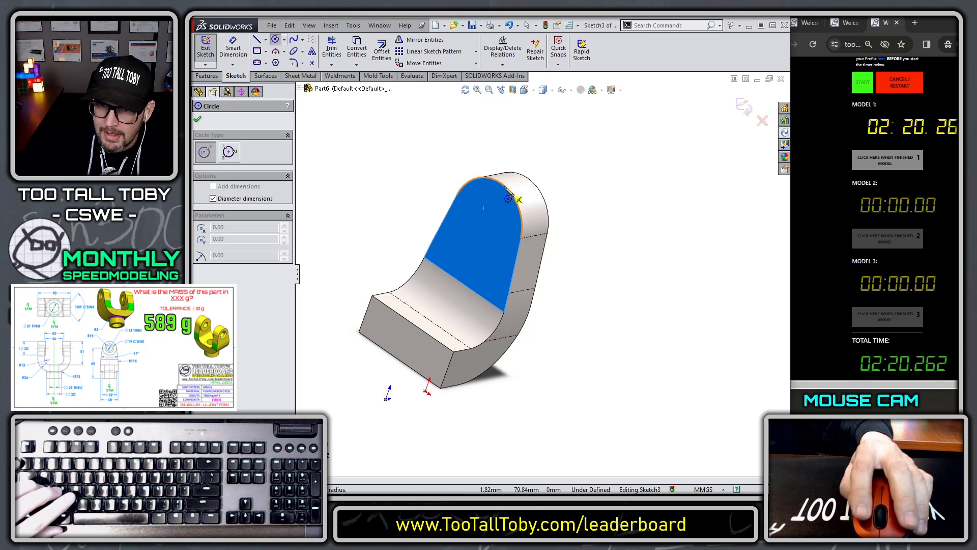
click(487, 222)
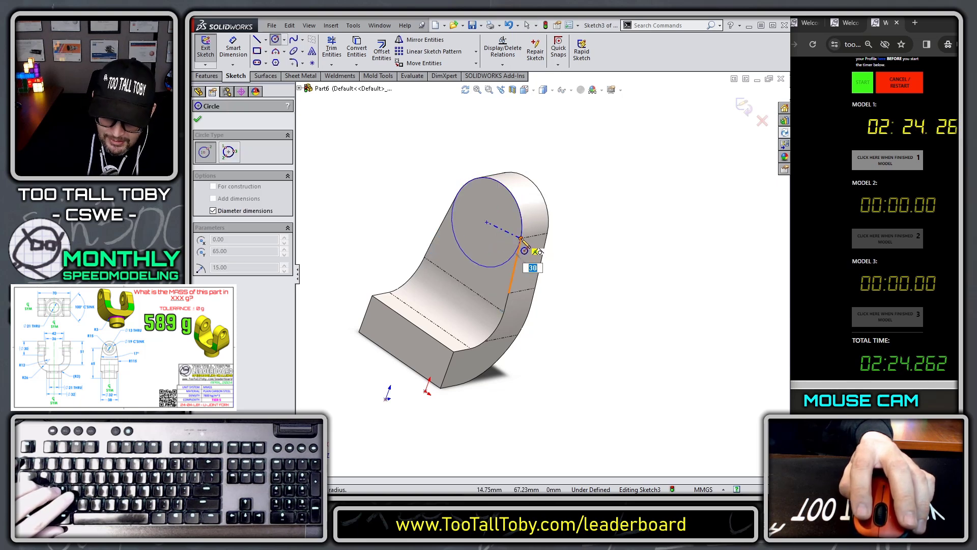
click(521, 239)
key(Escape)
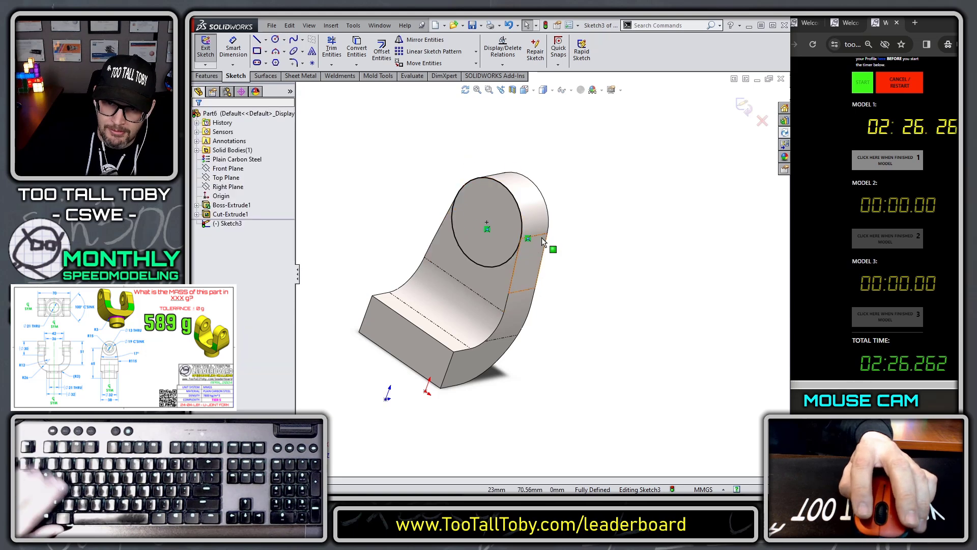
click(516, 254)
key(Delete)
key(s)
click(526, 241)
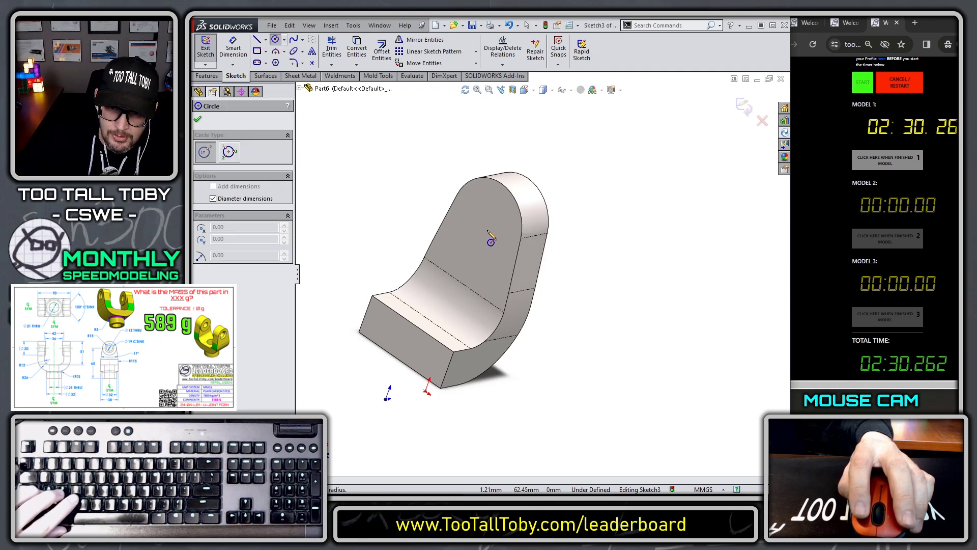
click(487, 222)
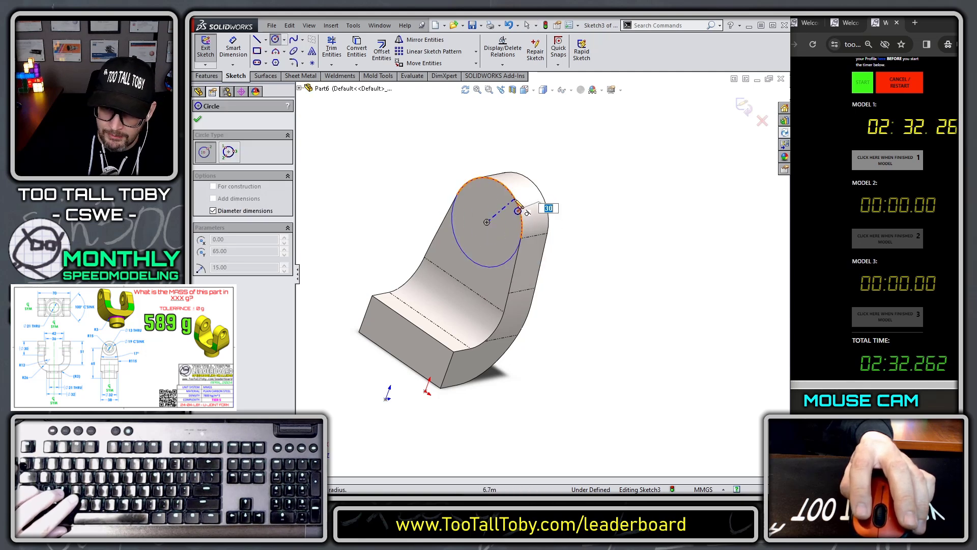
click(521, 218)
key(Escape)
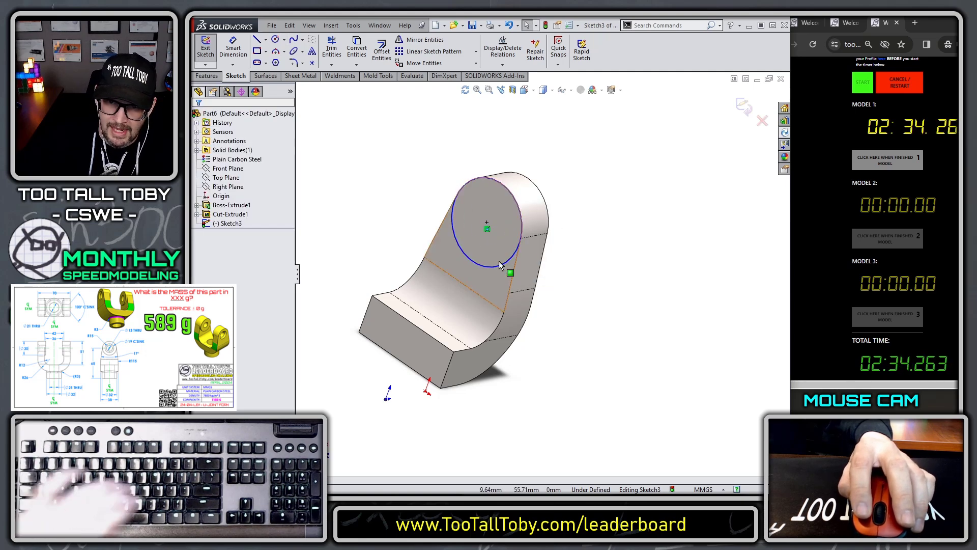
key(s)
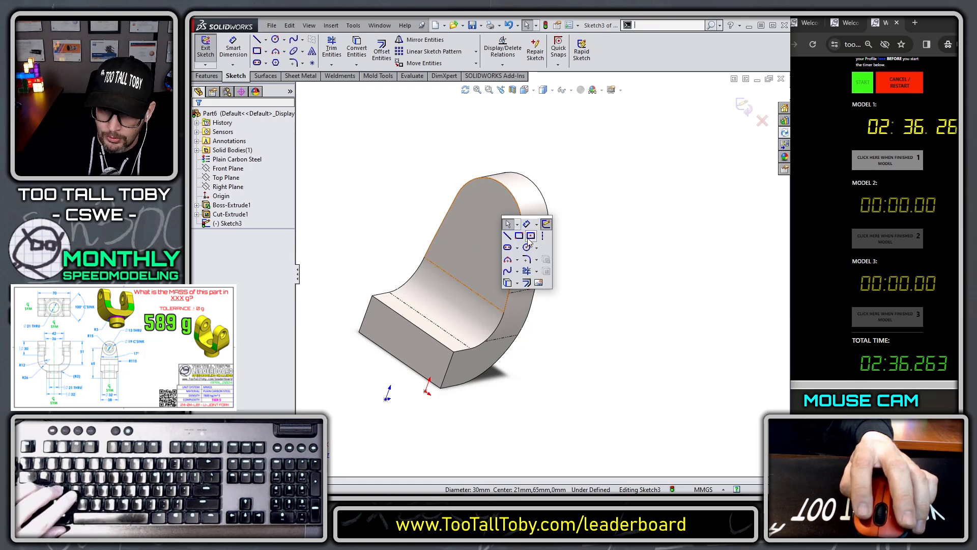
click(529, 239)
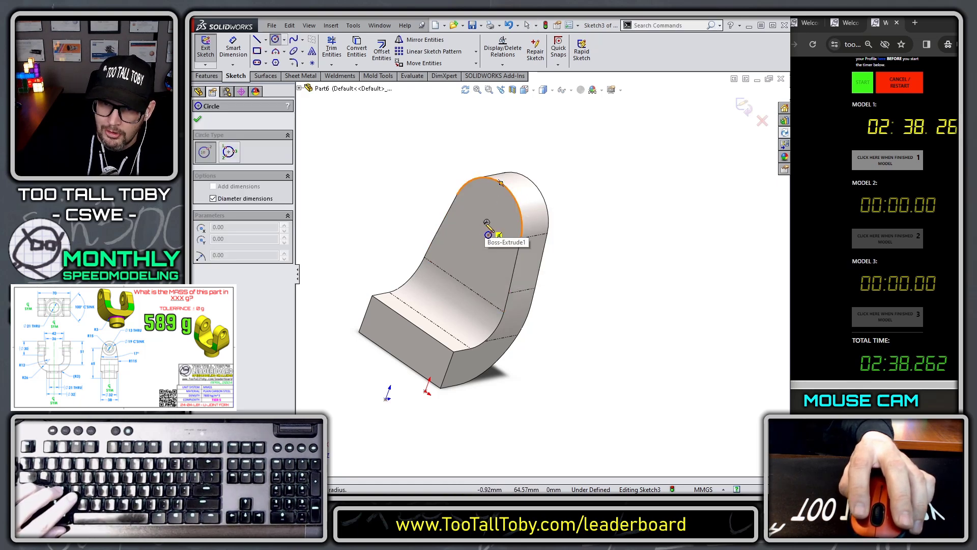
click(487, 224)
key(Escape)
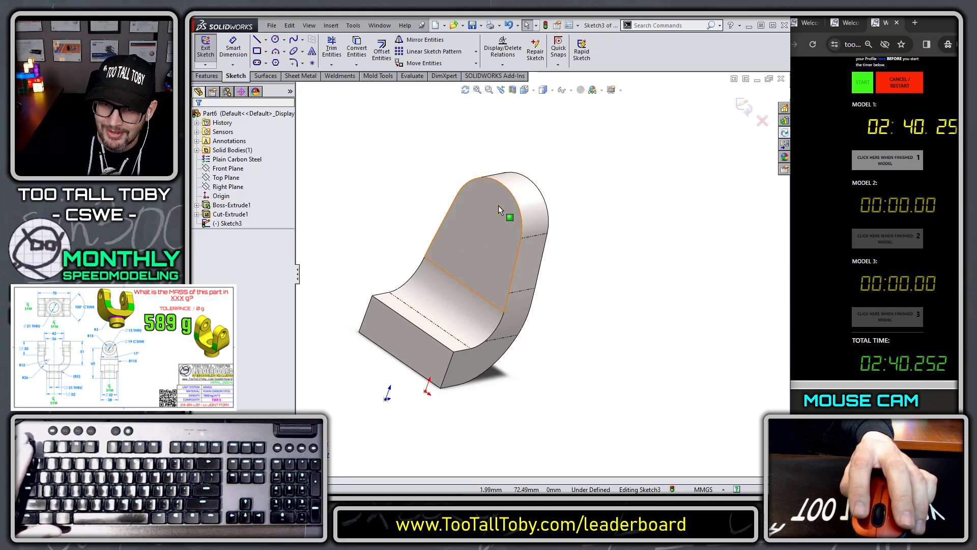
Sketch a circle concentric with the arm's rounded end, its radius matching the end of the arc
key(s)
click(553, 218)
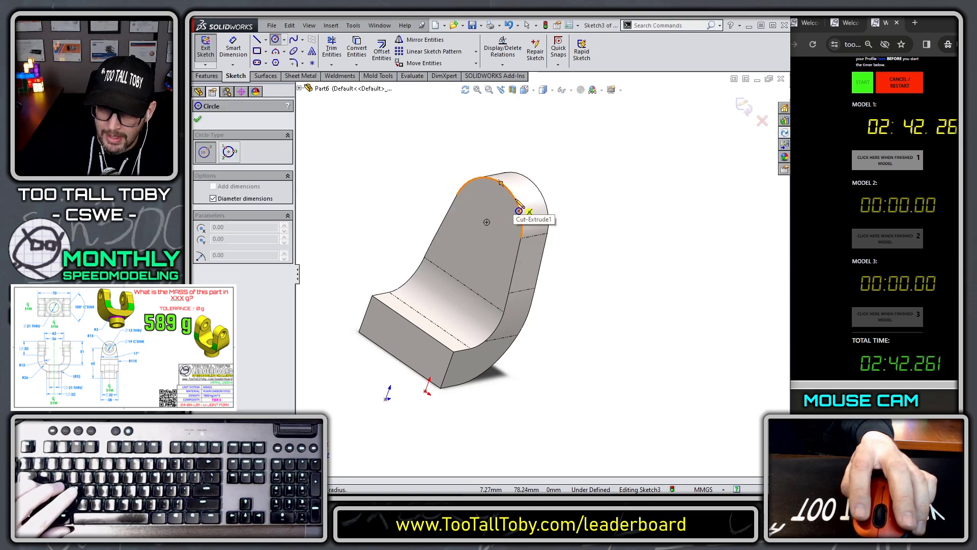
click(486, 223)
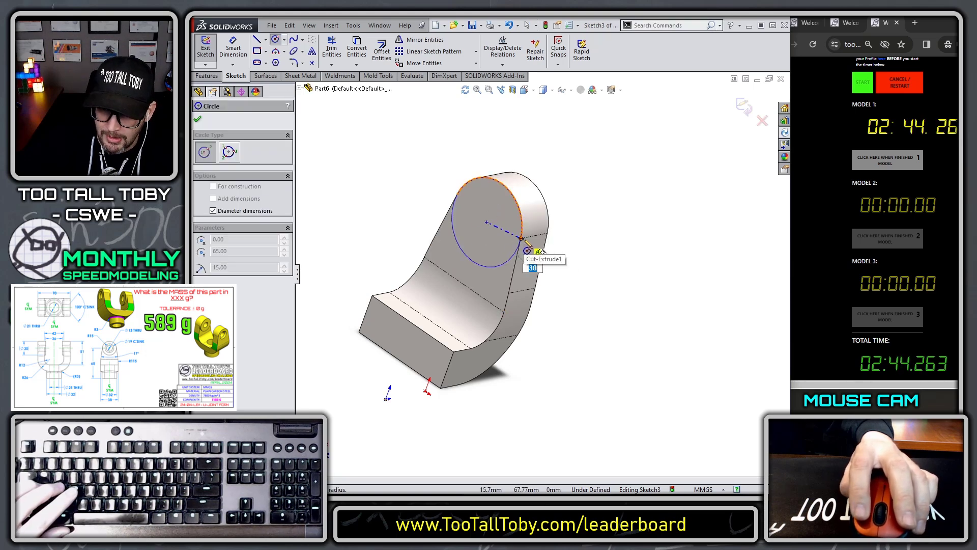
click(522, 239)
key(Escape)
Extrude the circle 3 mm as a round boss merged with the arm's inner face
key(s)
click(625, 236)
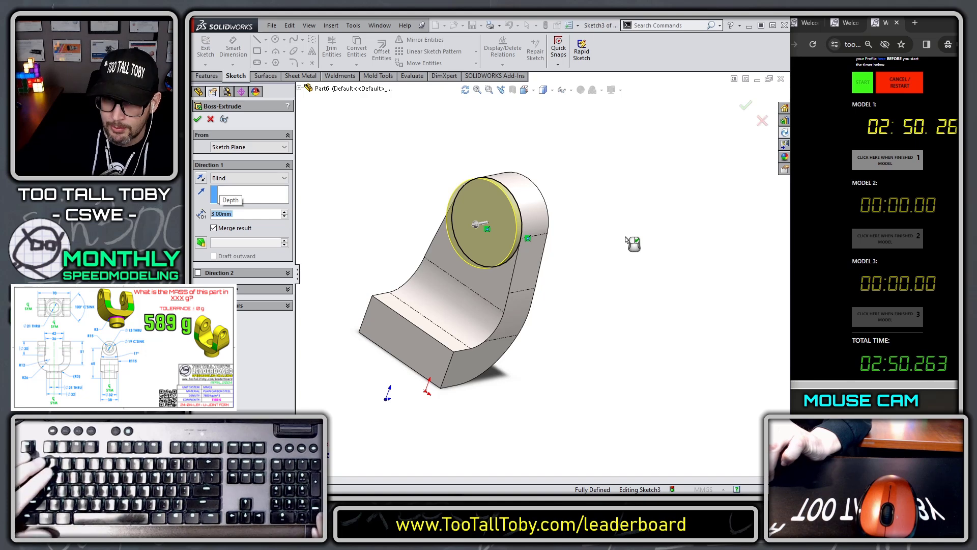
key(Return)
Sketch a 13 mm diameter circle on the arm's outer flat face, concentric with the rounded end
click(597, 305)
mouse_move(597, 305)
middle_down()
mouse_move(565, 280)
mouse_move(484, 251)
mouse_move(511, 230)
middle_up()
click(510, 230)
click(553, 200)
key(s)
click(501, 209)
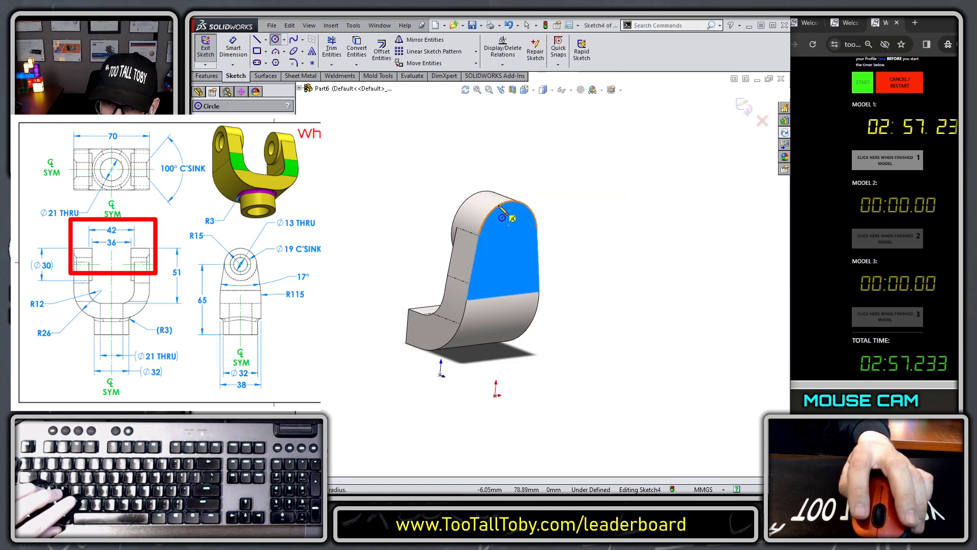
click(507, 238)
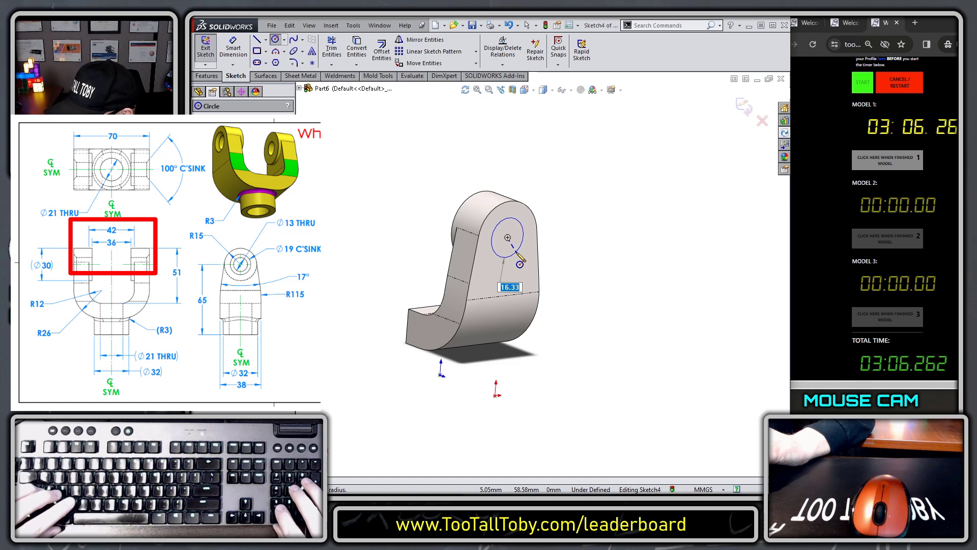
text(13)
key(Return)
Cut-extrude the 13 mm circle through the full thickness of the arm and boss
key(s)
click(563, 308)
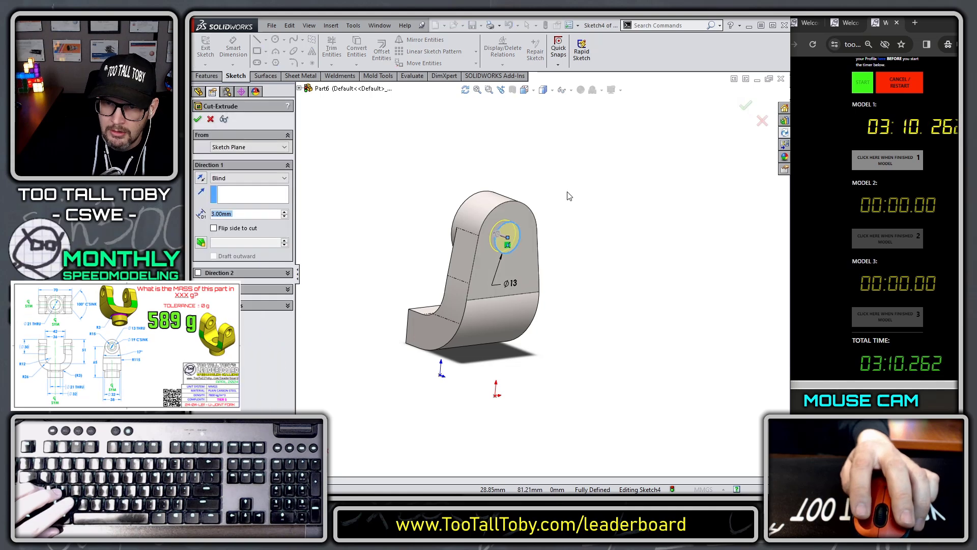
right_click(567, 193)
click(601, 320)
right_click(603, 287)
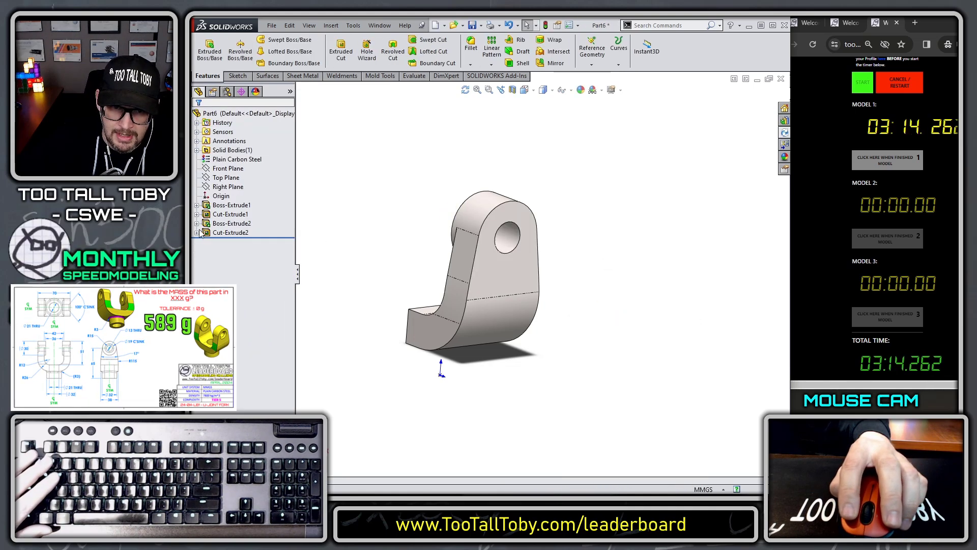
Show the hole's sketch and create a plane parallel to the Top Plane through the circle's center
click(197, 233)
click(232, 241)
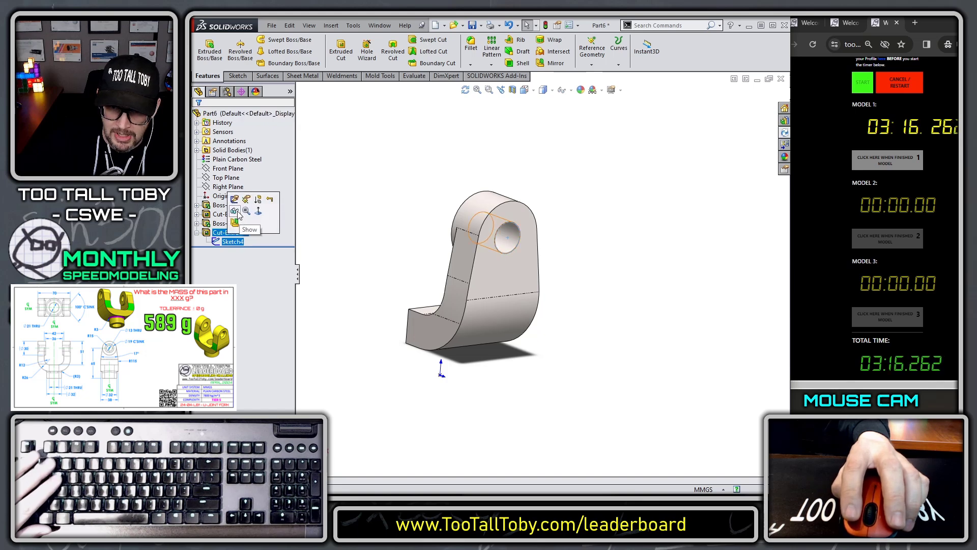
click(361, 191)
click(225, 178)
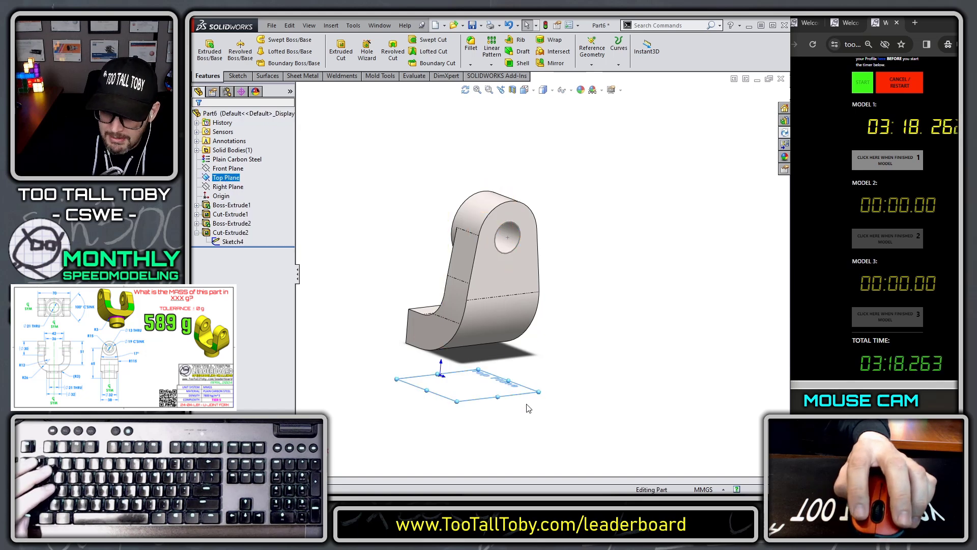
ctrl+drag(526, 396, 530, 304)
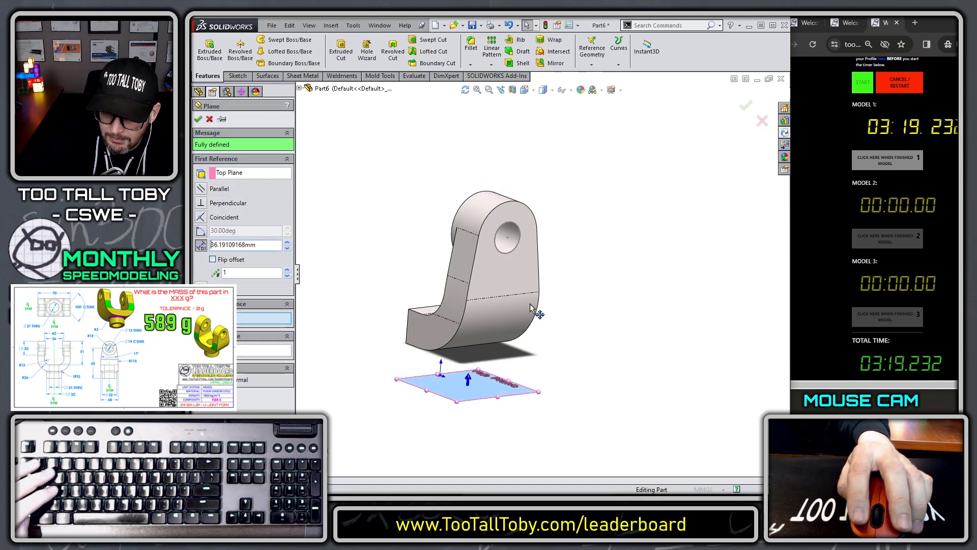
click(508, 238)
key(Return)
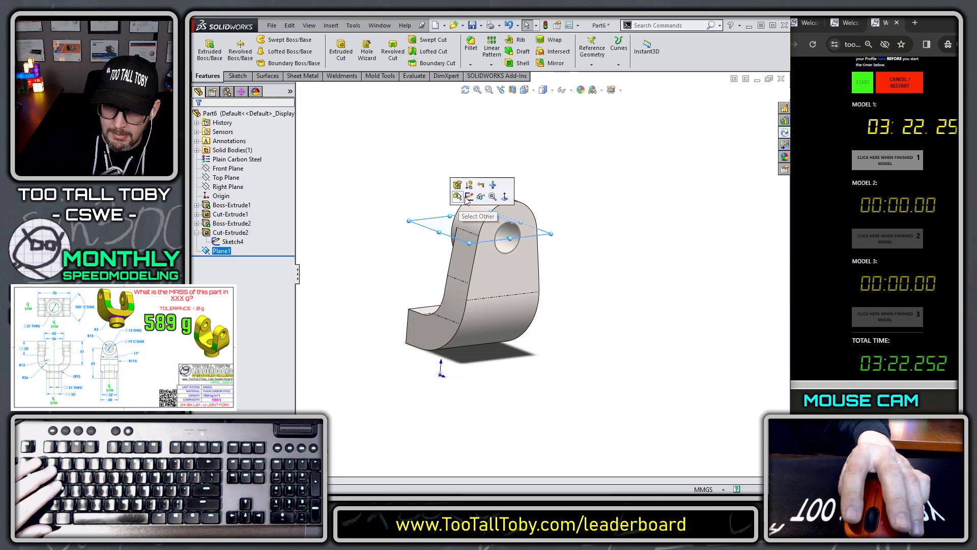
Start a sketch on the new plane and draw a 35 mm horizontal centerline from the origin to the arm's outer face
click(468, 197)
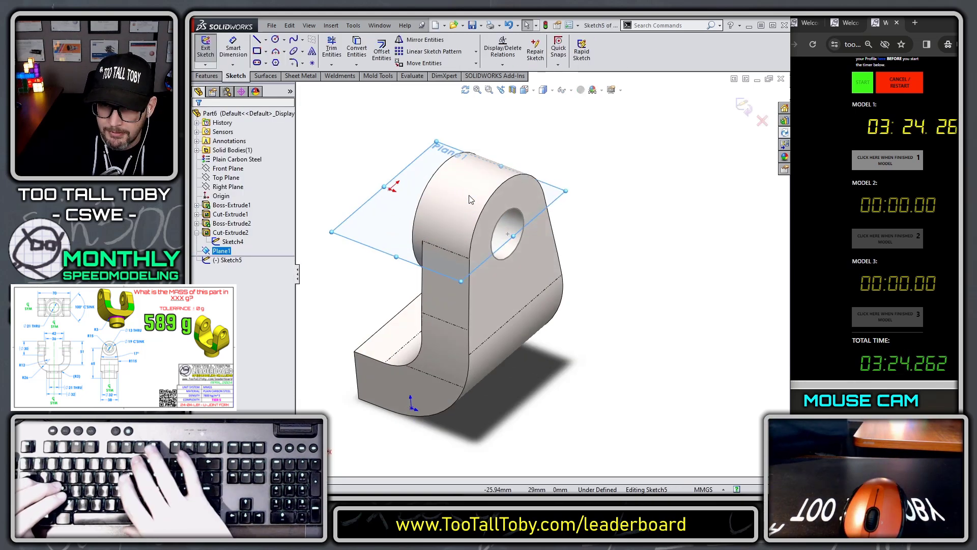
key(ctrl+8)
key(s)
click(487, 230)
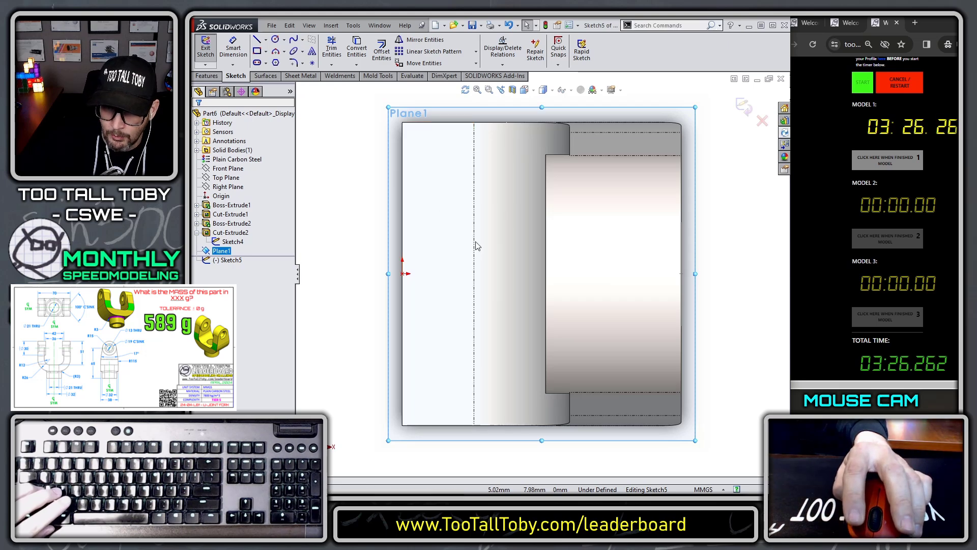
click(405, 273)
click(684, 273)
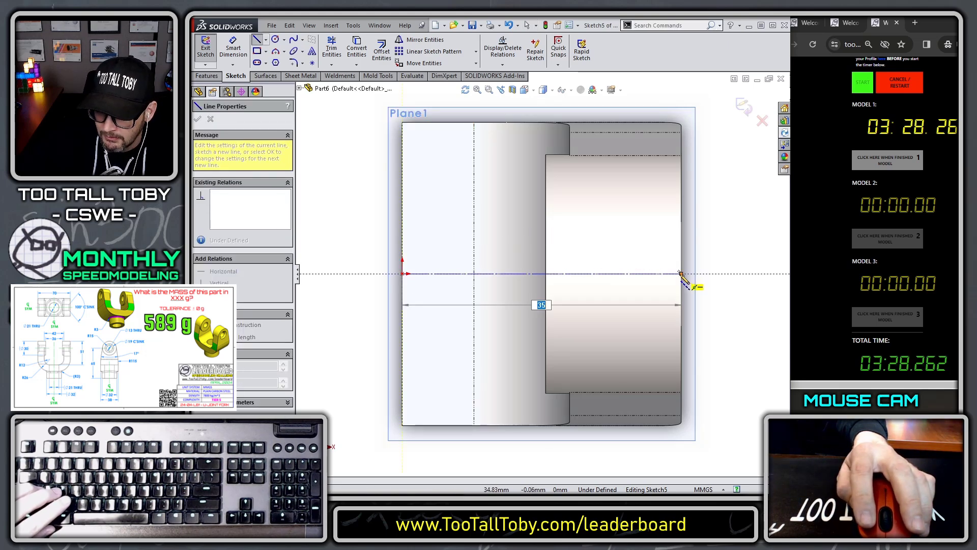
key(Escape)
Sketch a right triangle on the centerline with its vertical side on the arm's outer face, as the countersink profile
key(s)
click(658, 260)
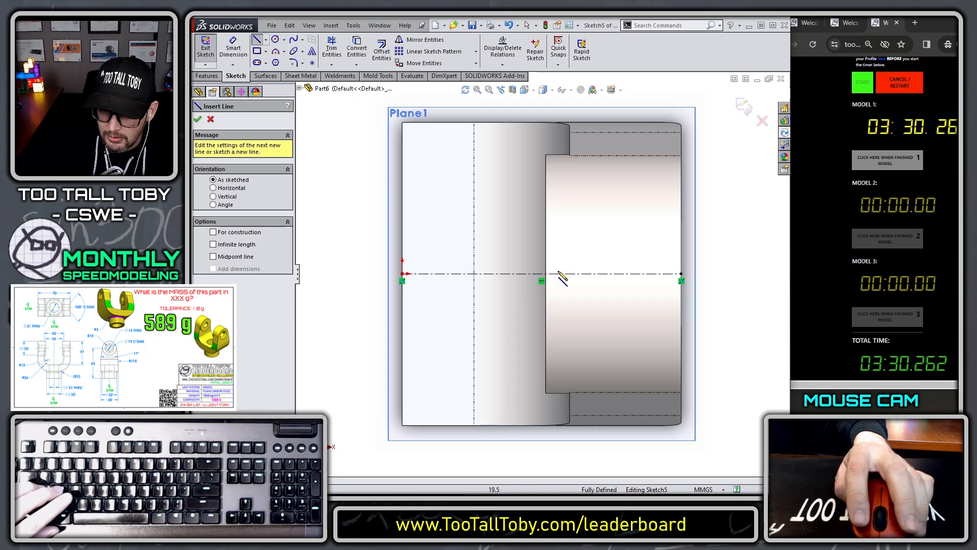
click(572, 273)
click(681, 193)
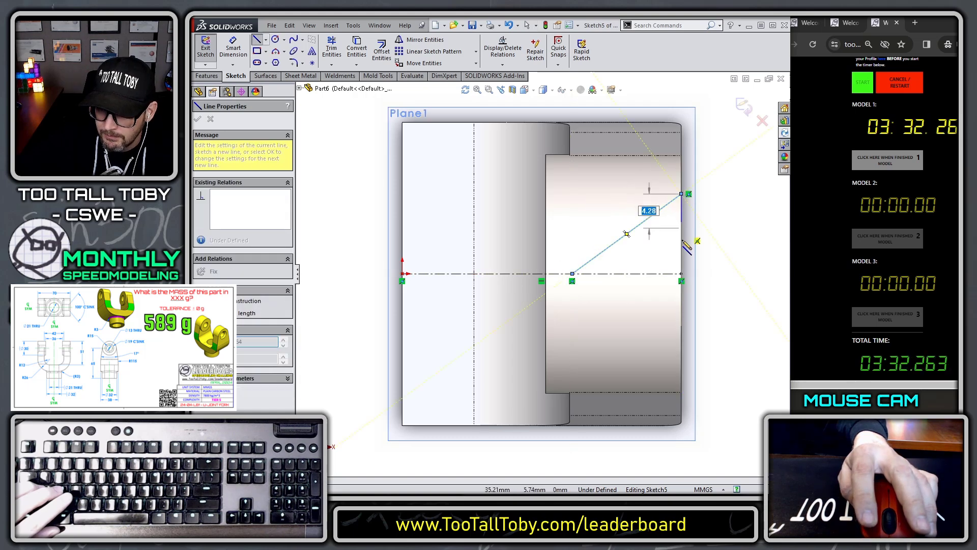
click(682, 273)
click(572, 273)
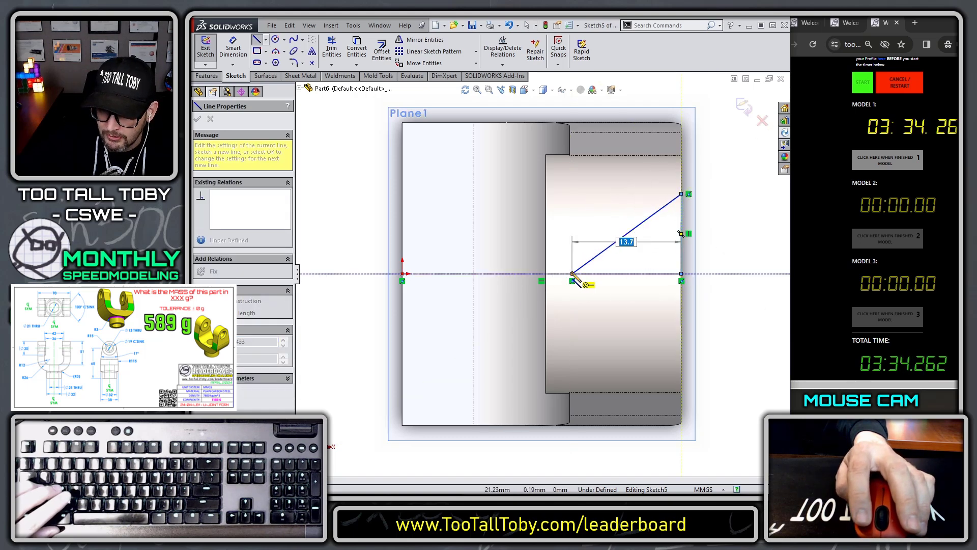
key(Escape)
key(z)
Dimension the full angle of the triangle's slanted line mirrored across the centerline as 100°
key(s)
click(666, 258)
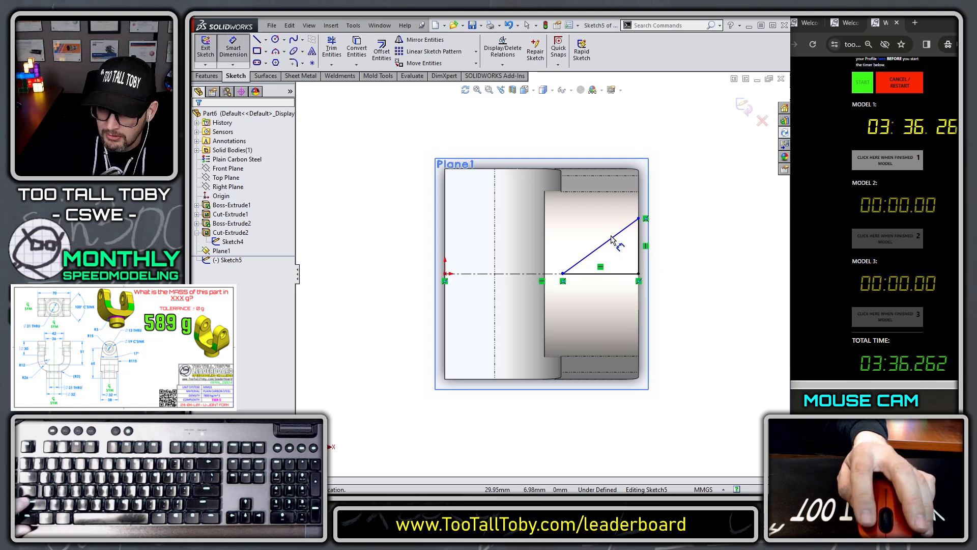
click(613, 236)
click(515, 278)
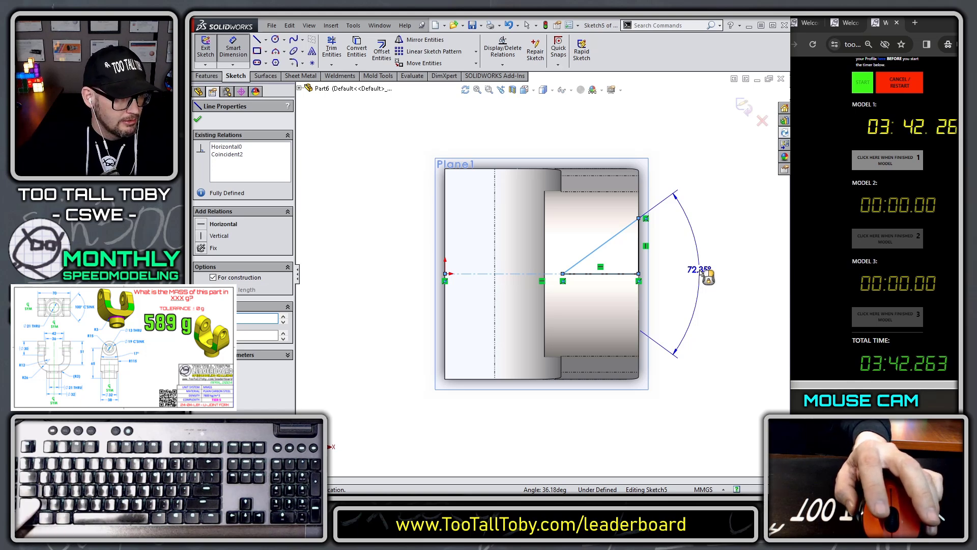
click(707, 277)
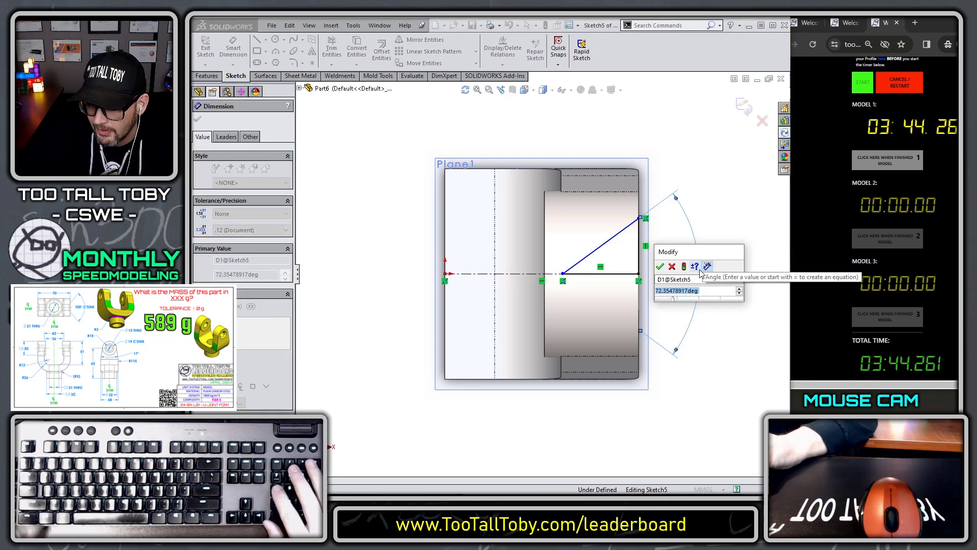
text(100)
key(Return)
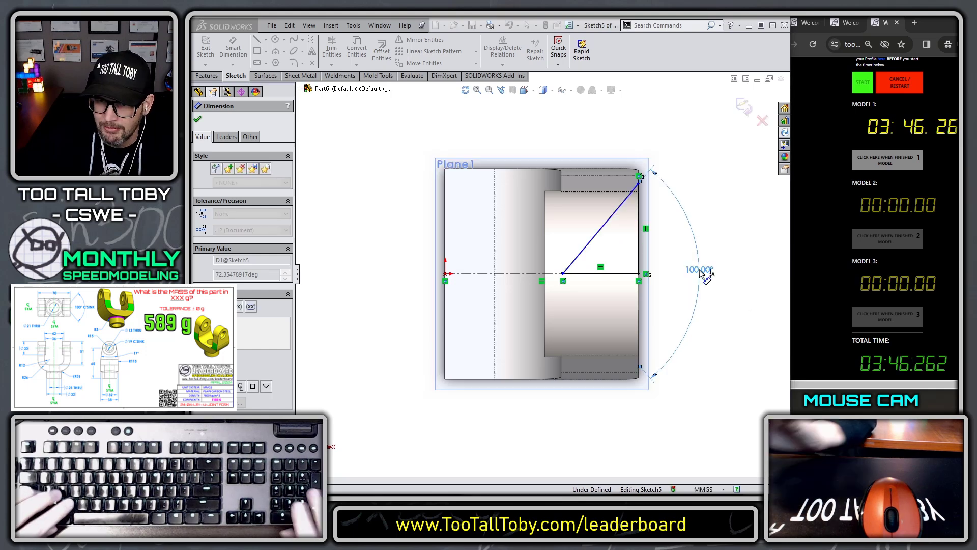
Dimension the countersink diameter from the triangle's outer corner across the centerline as 19 mm
click(640, 187)
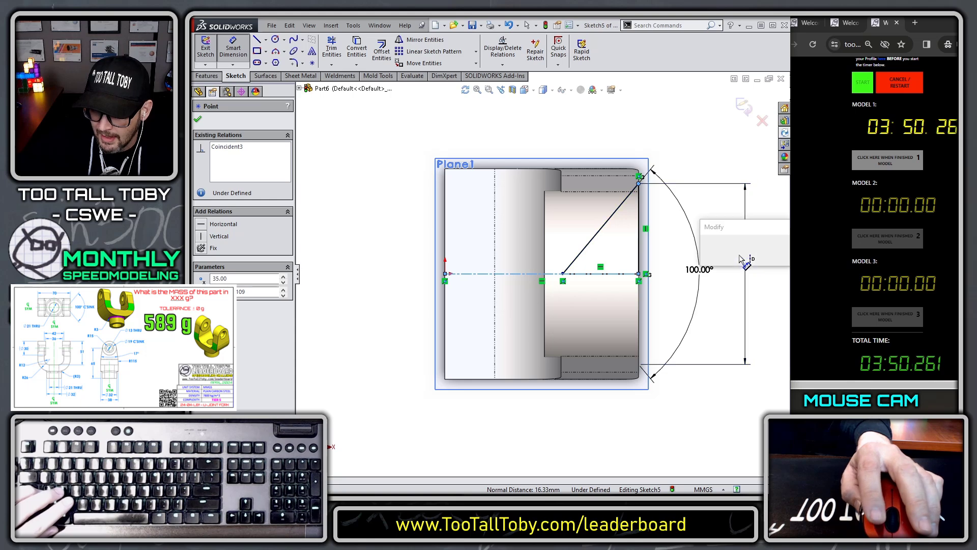
click(745, 257)
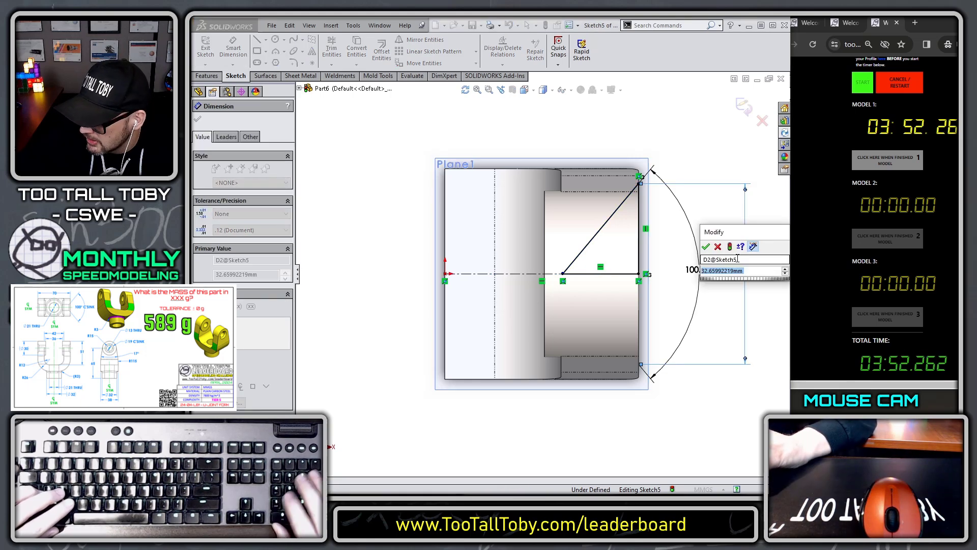
text(19)
key(Return)
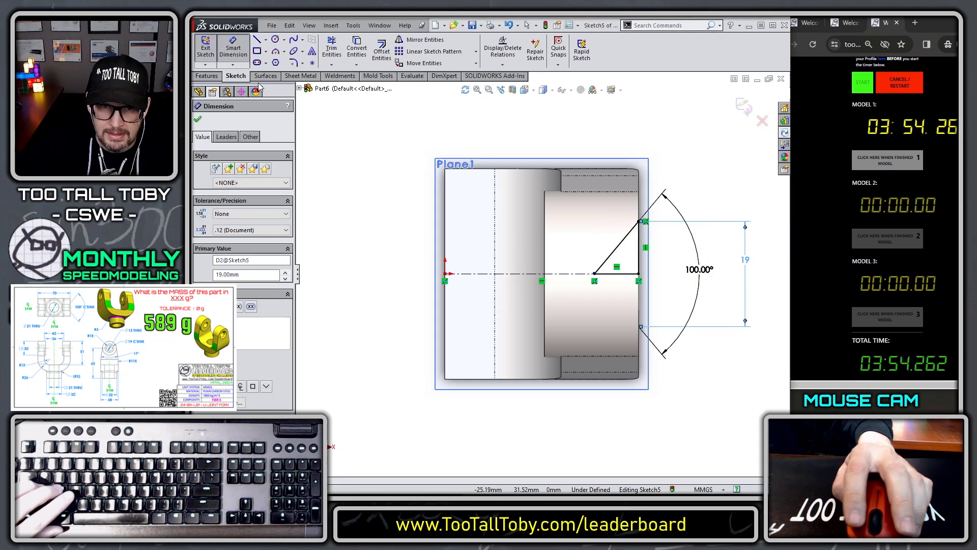
key(Escape)
click(199, 76)
click(393, 50)
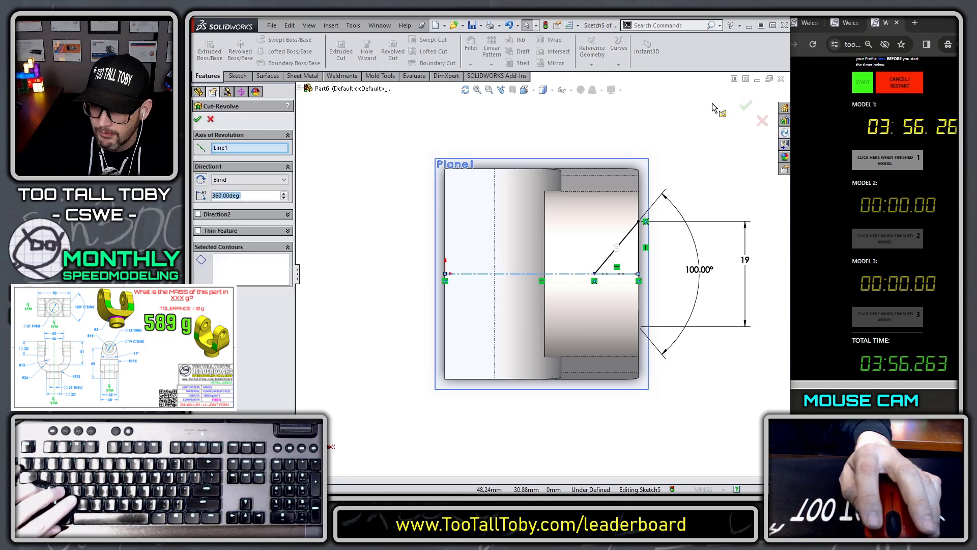
click(744, 108)
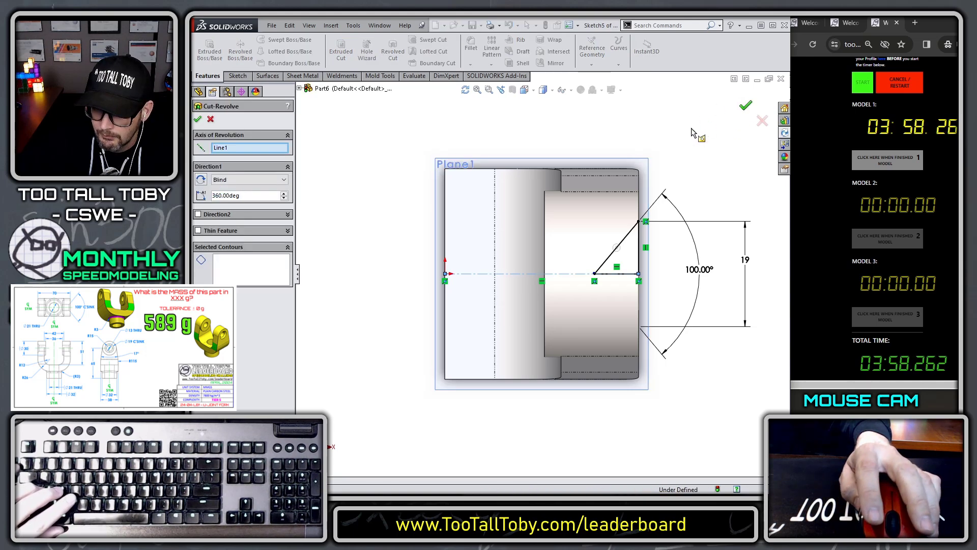
mouse_move(631, 308)
middle_down()
mouse_move(643, 215)
mouse_move(580, 247)
middle_up()
key(Escape)
Fully define the triangular countersink profile and revolve-cut it 360° about the centerline
scroll(580, 242, down, 2)
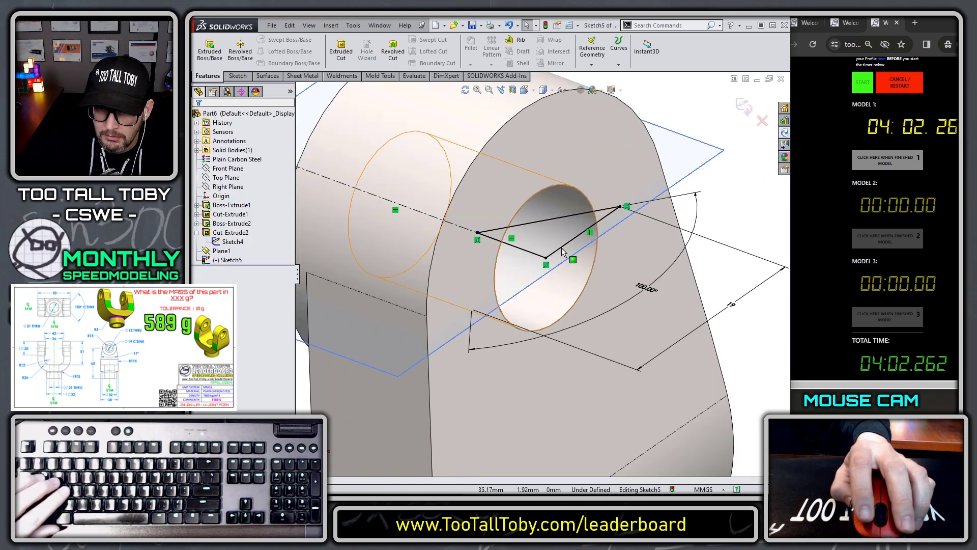
scroll(504, 219, down, 3)
key(ctrl+8)
drag(461, 218, 520, 306)
key(ctrl+7)
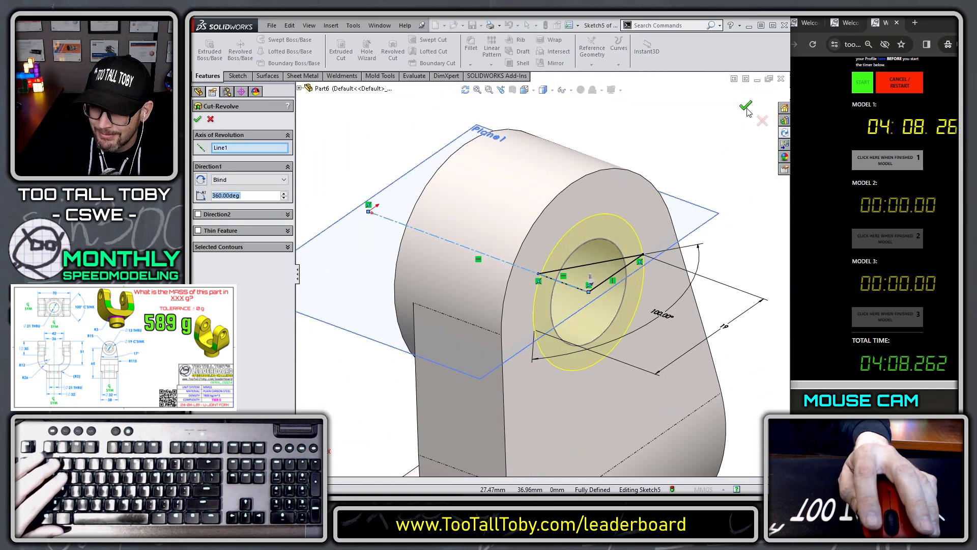
click(737, 115)
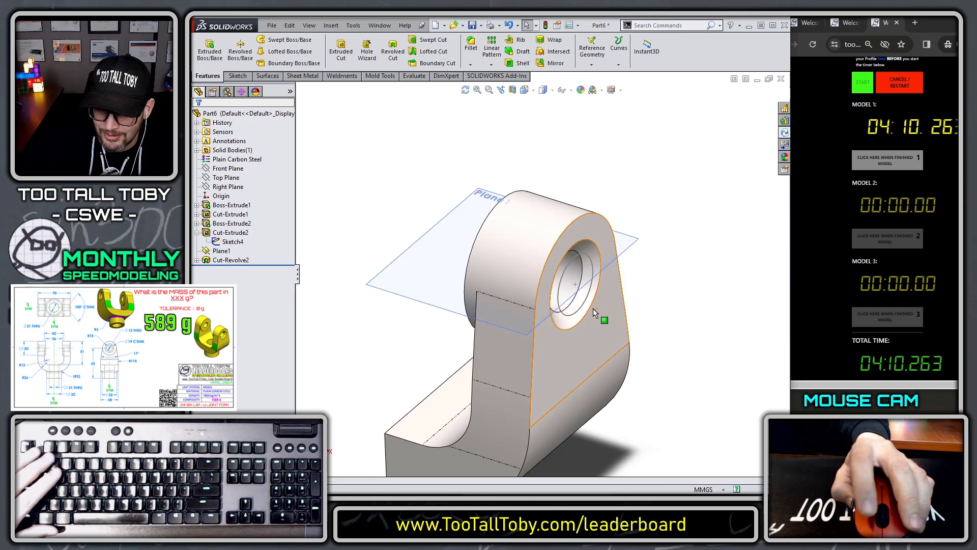
Hide the hole's sketch and the reference plane through the hole
click(578, 315)
click(617, 282)
click(634, 237)
click(671, 213)
key(f)
Mirror the solid body about the flat end face of the half fork, with Merge solids enabled
middle_drag(604, 402, 628, 314)
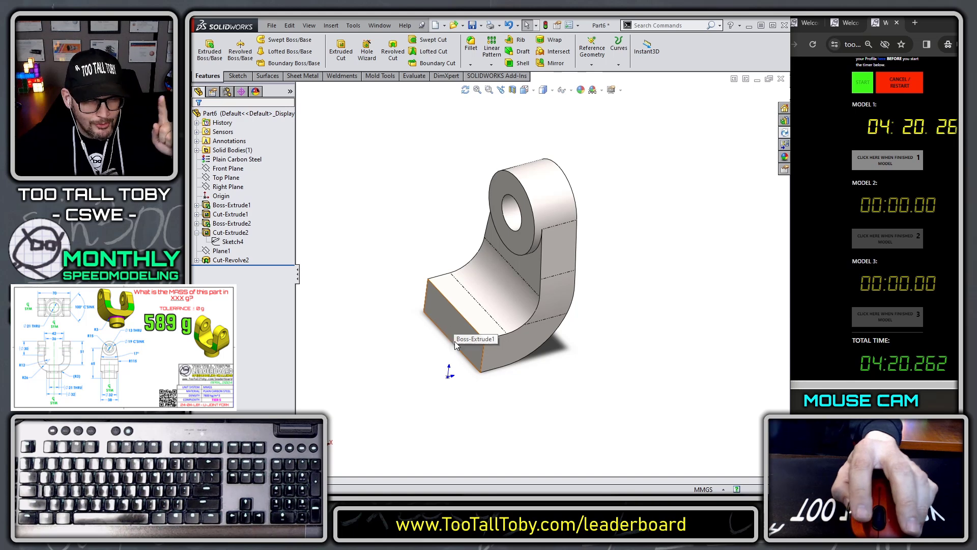
click(443, 312)
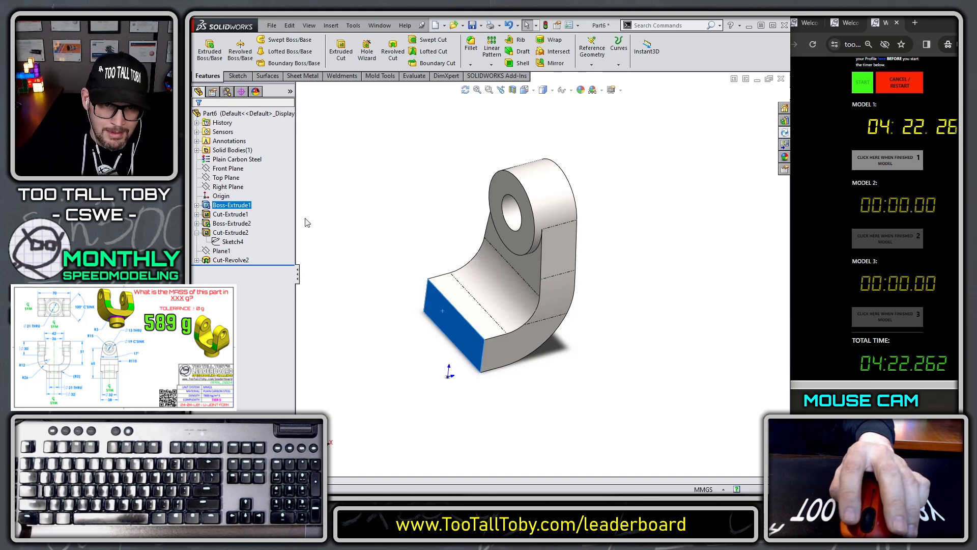
click(197, 150)
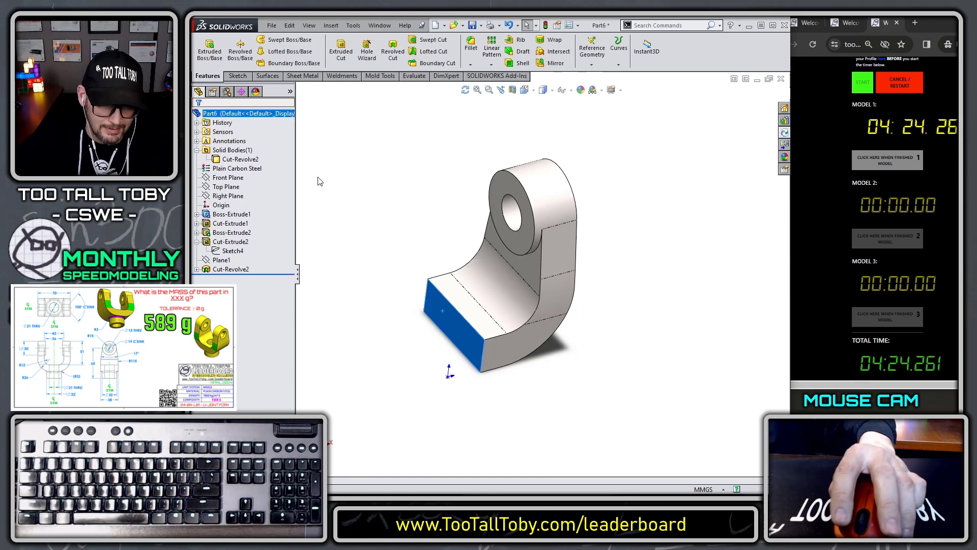
click(254, 161)
click(261, 142)
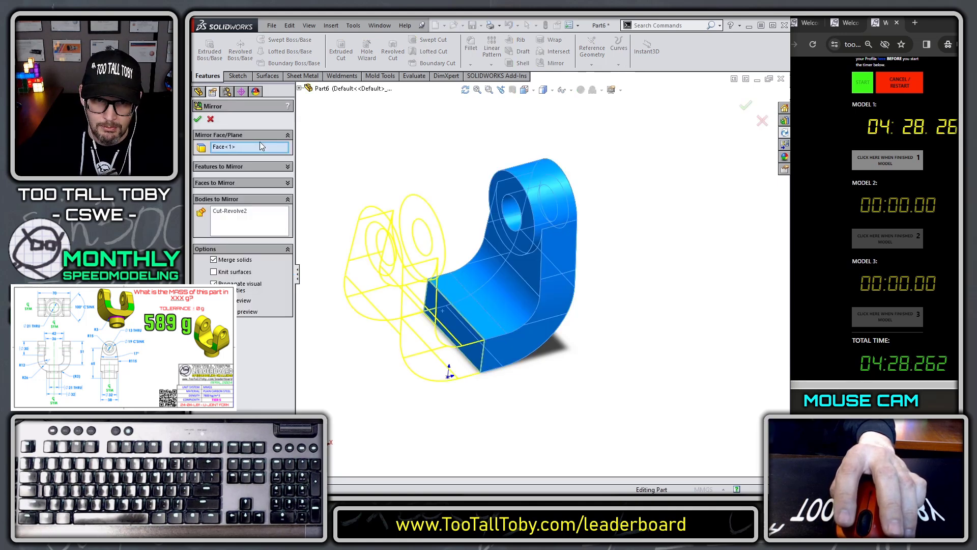
right_click(305, 134)
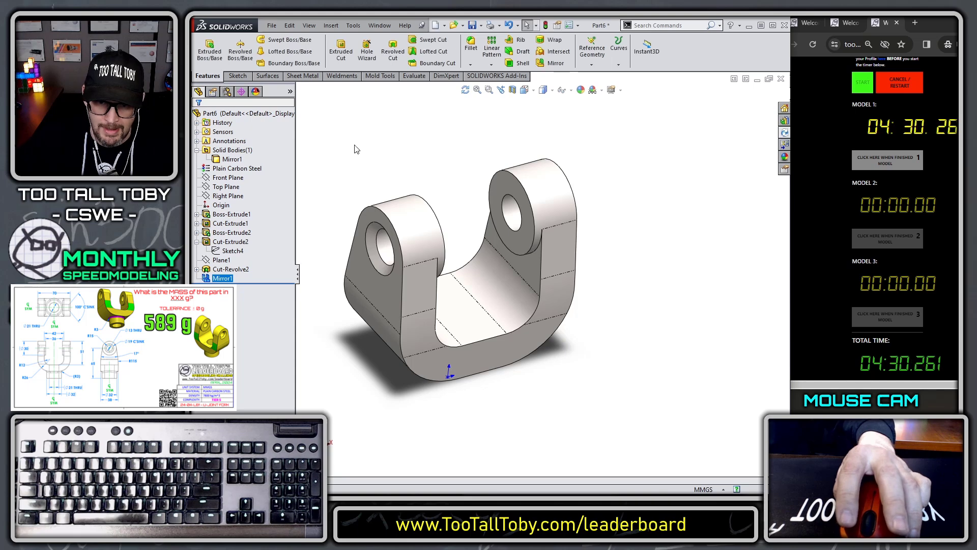
middle_drag(459, 362, 457, 294)
click(456, 294)
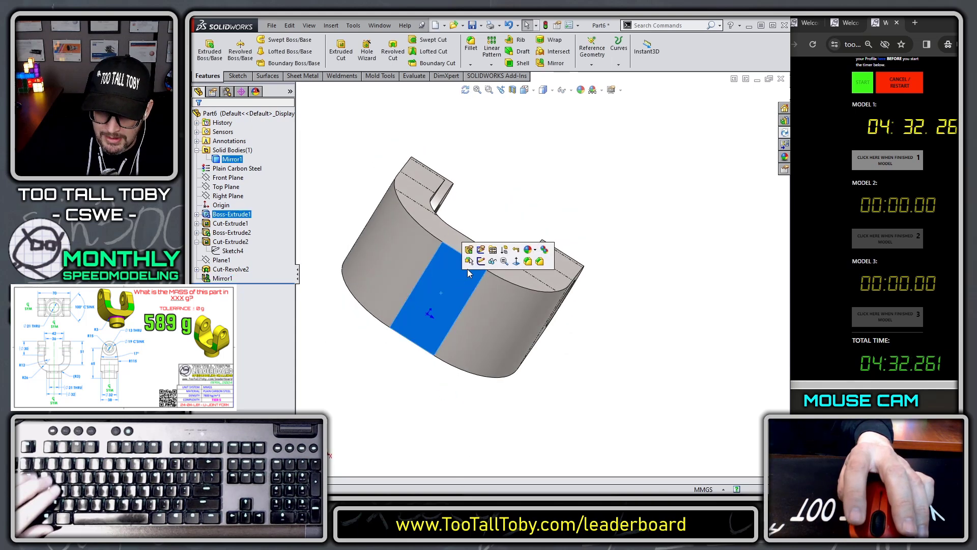
click(481, 261)
key(ctrl+8)
key(s)
key(ctrl+z)
Sketch a 32 mm diameter circle centred on the origin on the Top Plane
click(234, 187)
click(266, 162)
key(s)
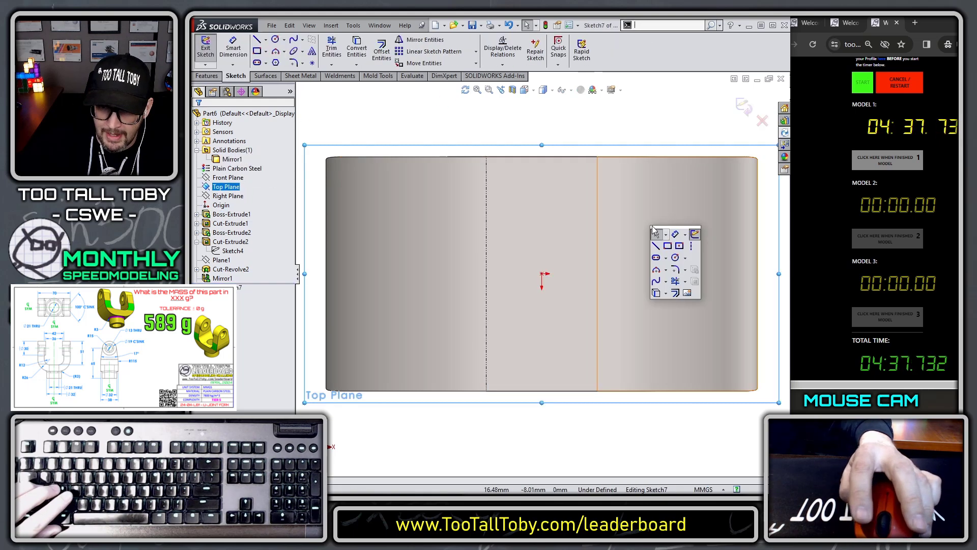
click(675, 257)
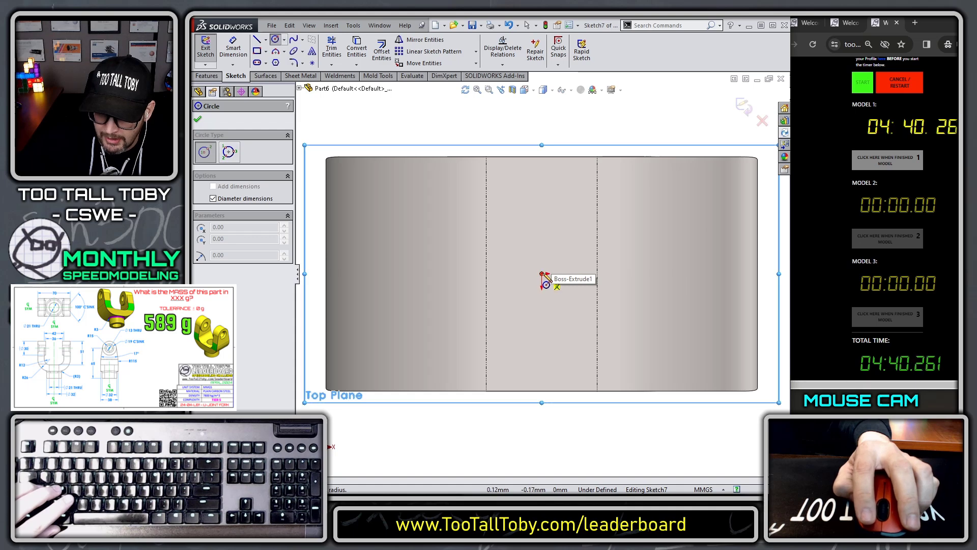
key(Escape)
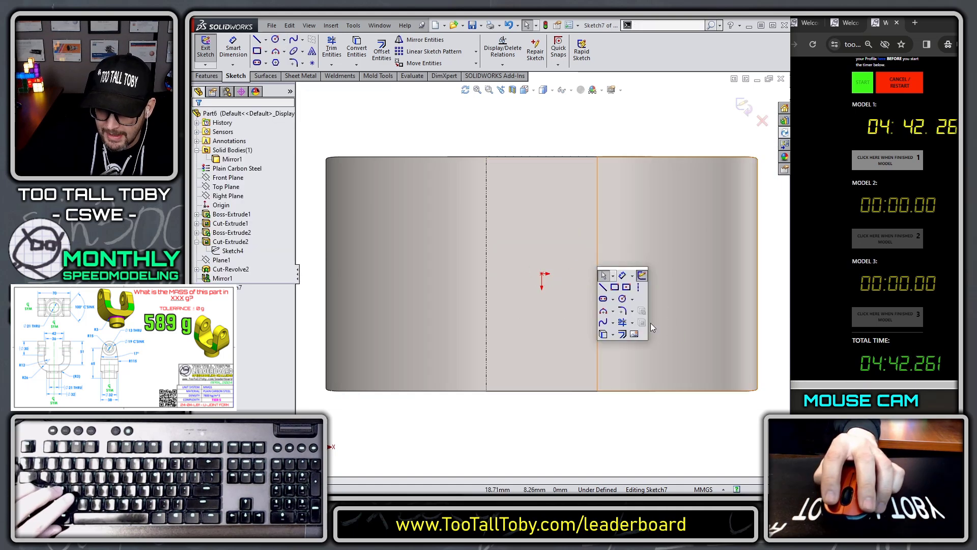
click(628, 305)
click(544, 274)
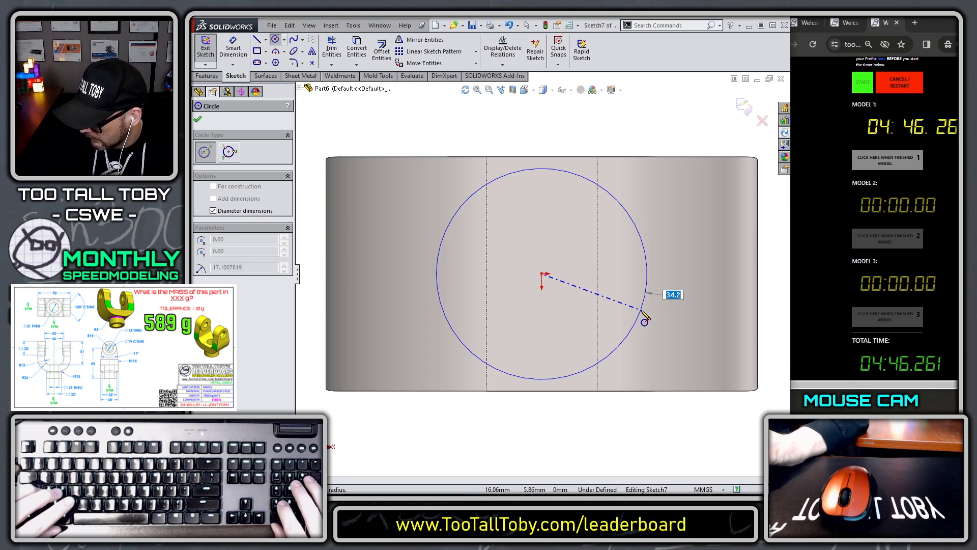
text(32)
key(Return)
Extrude the 32 mm circle as a round boss up to the underside of the fork body, merging the result
key(s)
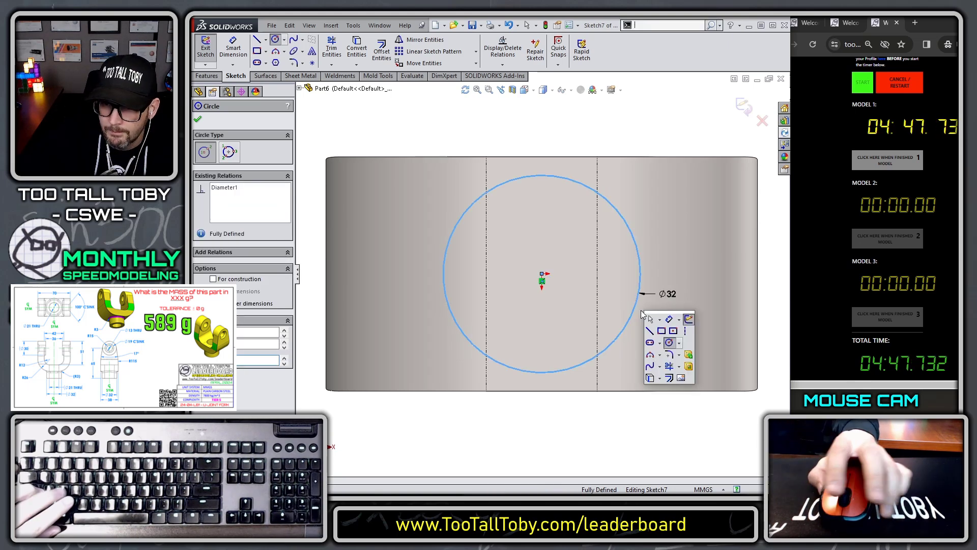
click(689, 355)
right_click(575, 134)
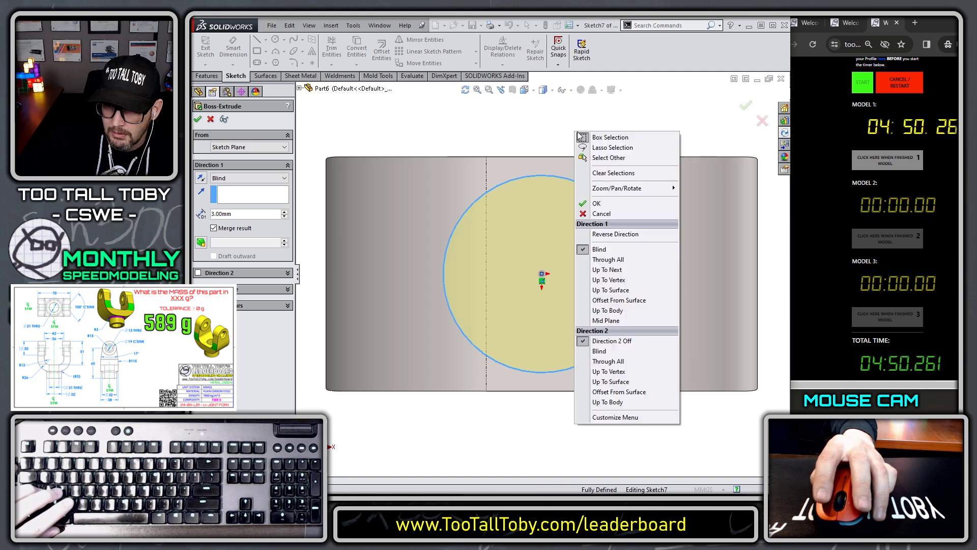
click(635, 280)
key(Return)
Sketch a 21 mm diameter circle centred on the origin on the end face of the round boss
click(581, 275)
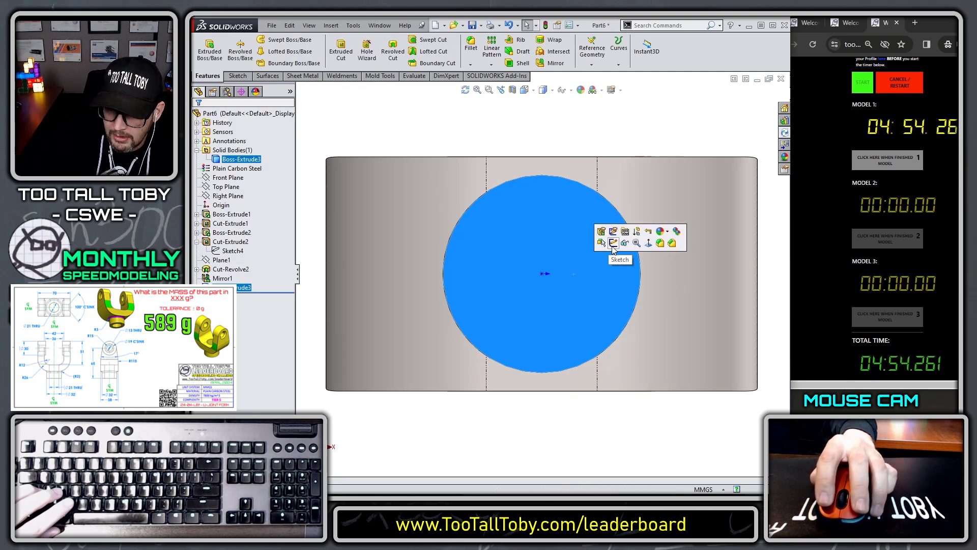
key(s)
click(587, 285)
click(542, 274)
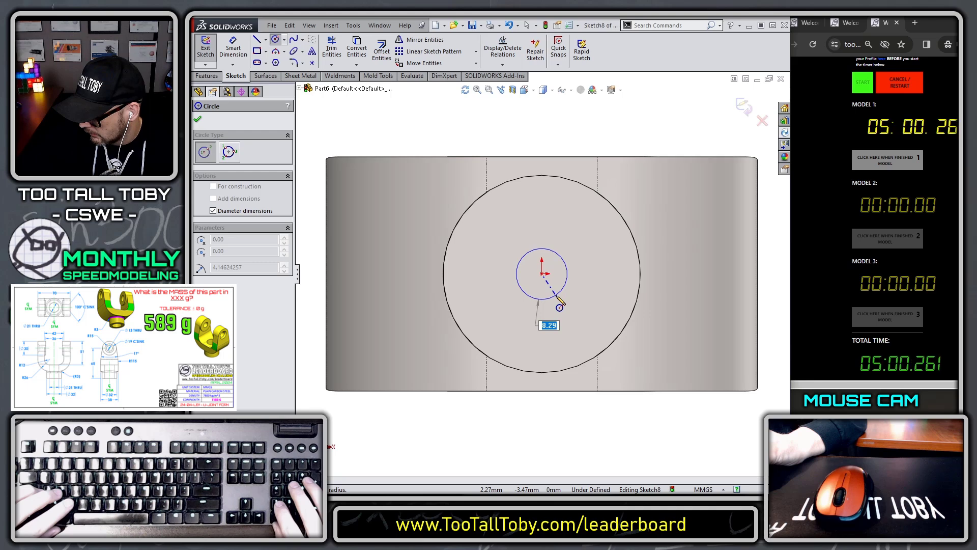
text(21)
key(Return)
Extrude-cut the 21 mm circle Through All to bore through the boss and the fork's base
key(s)
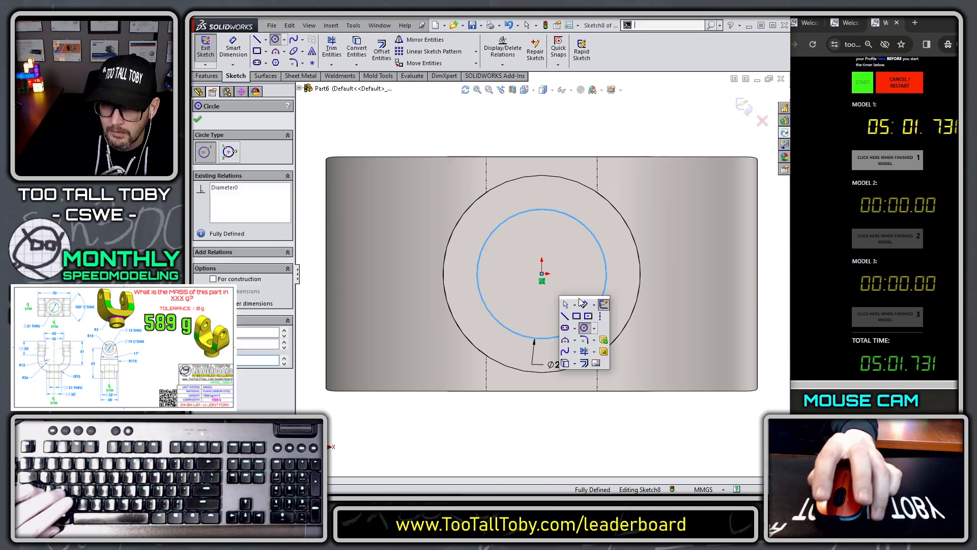
click(604, 351)
right_click(603, 355)
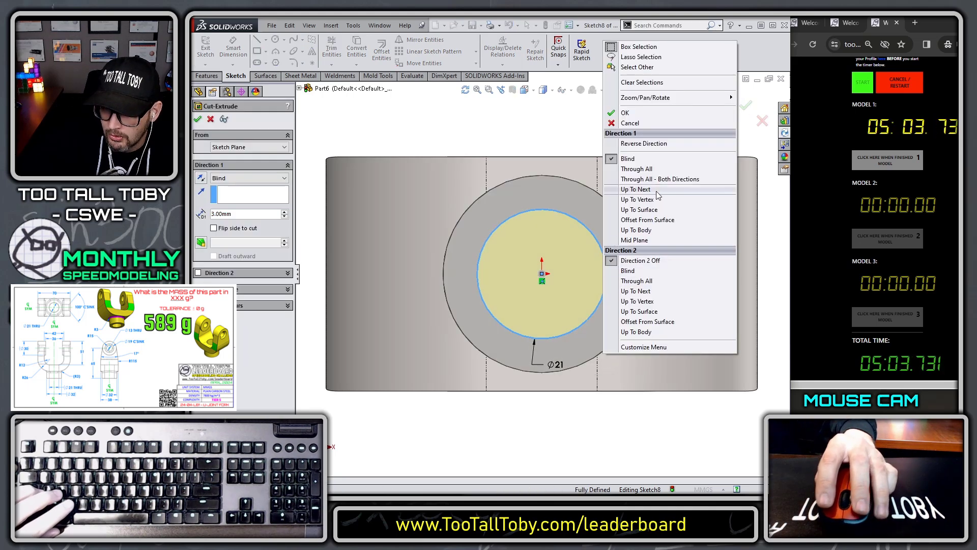
click(638, 169)
right_click(649, 200)
Fillet the edge where the round boss meets the fork body
middle_drag(621, 203, 558, 173)
click(557, 173)
click(570, 192)
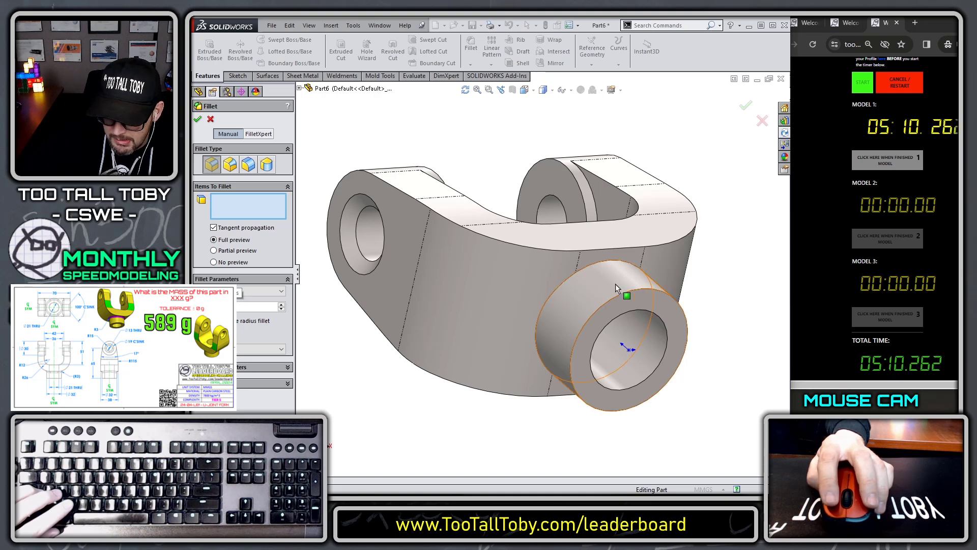
click(565, 282)
right_click(567, 284)
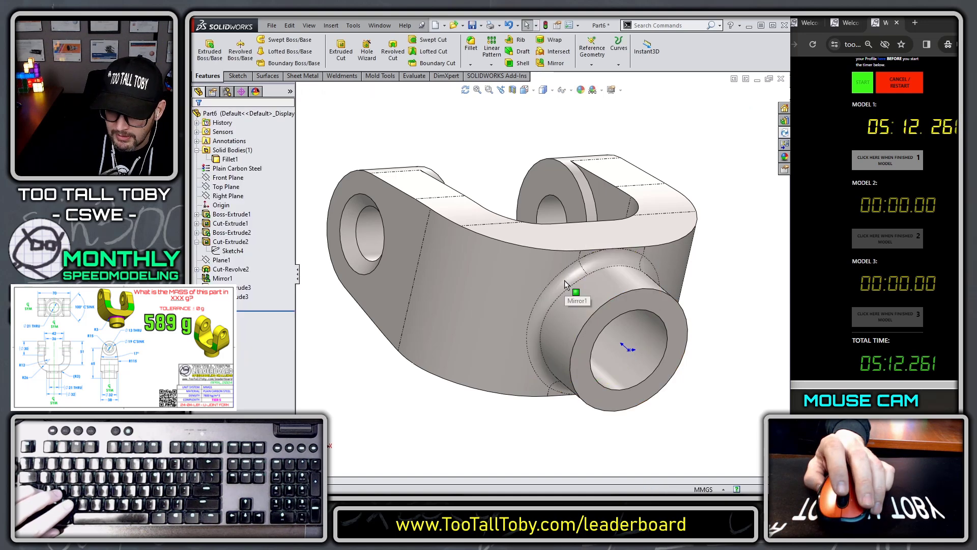
Check the finished fork's mass with the mass sensor and mark model 1 as finished on the challenge timer
key(f)
click(197, 132)
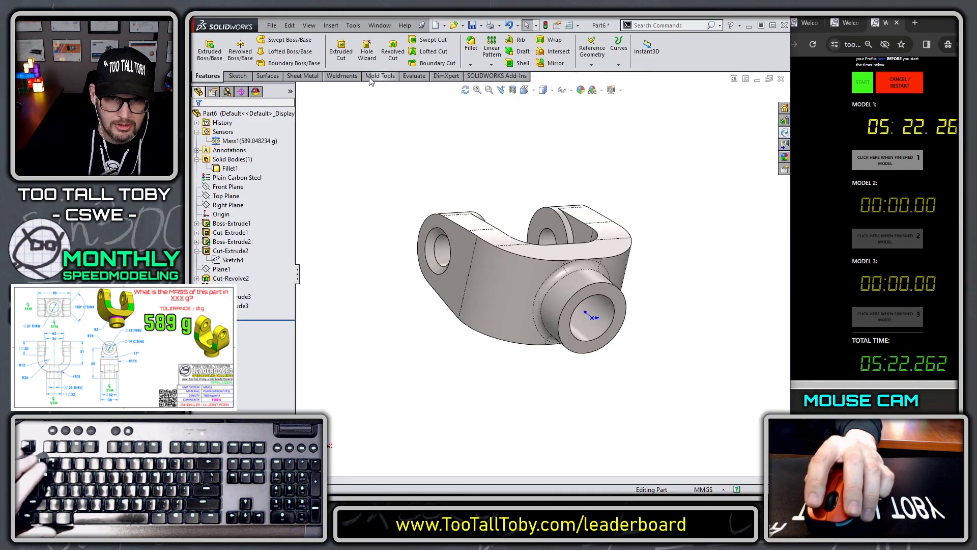
middle_drag(456, 183, 512, 351)
scroll(548, 286, down, 3)
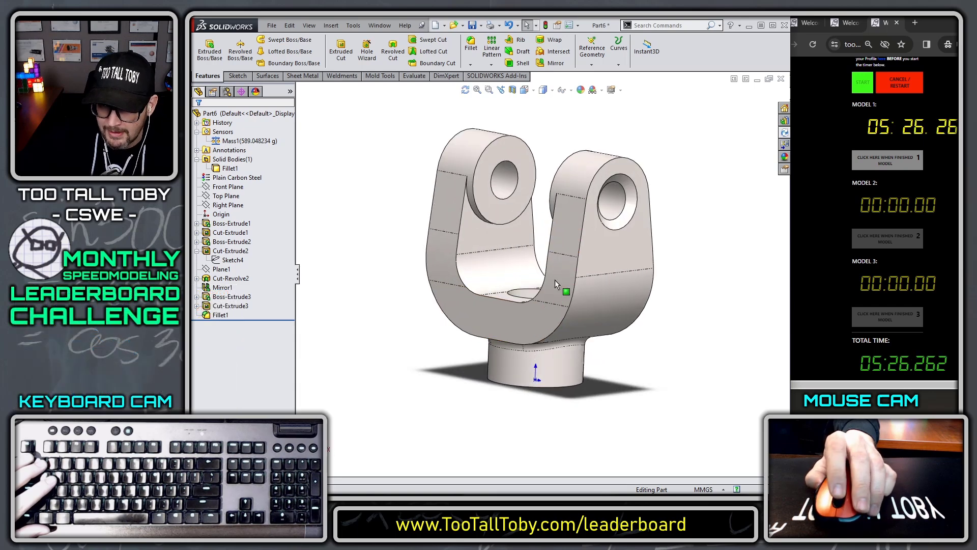
click(884, 165)
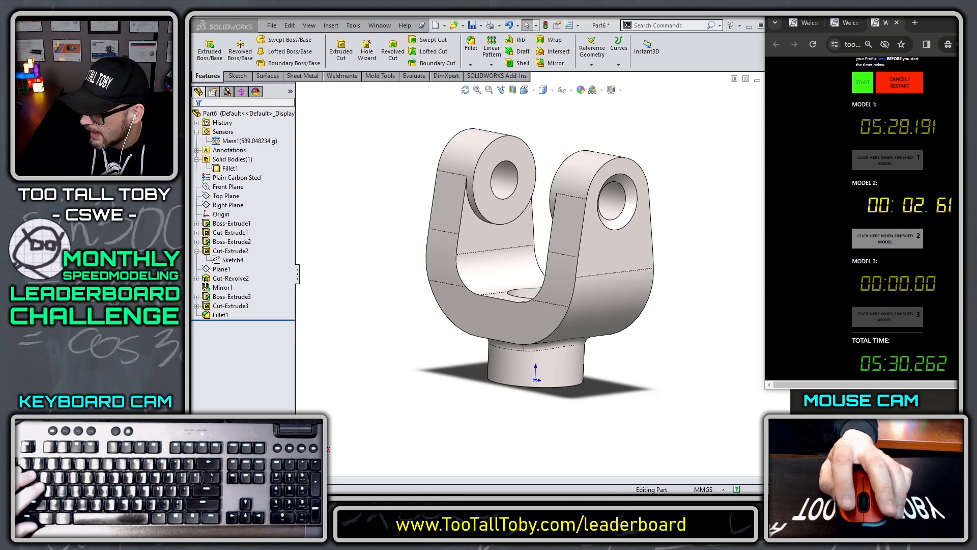
Create a new part from the INCH-1060 ALLOY template and start a sketch on its Top Plane
click(435, 26)
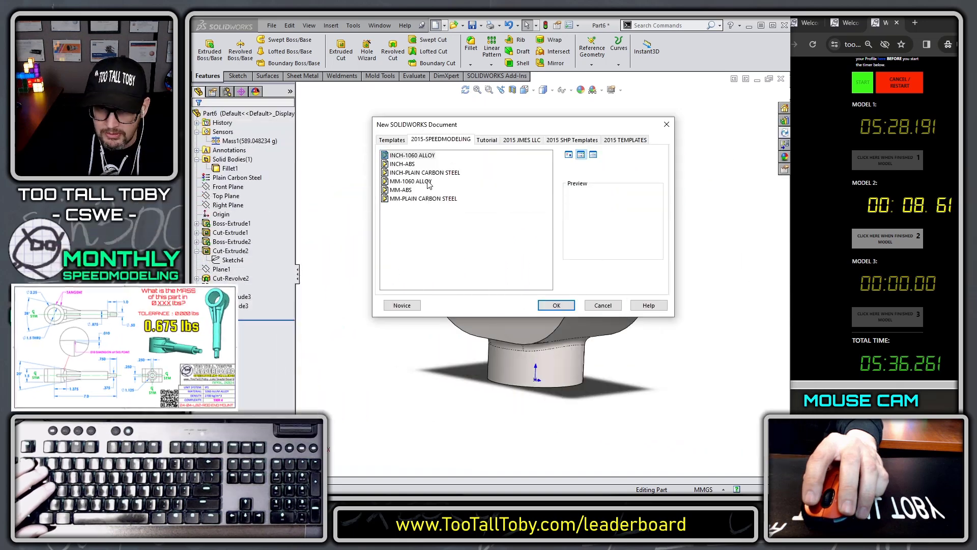
double_click(410, 155)
click(229, 178)
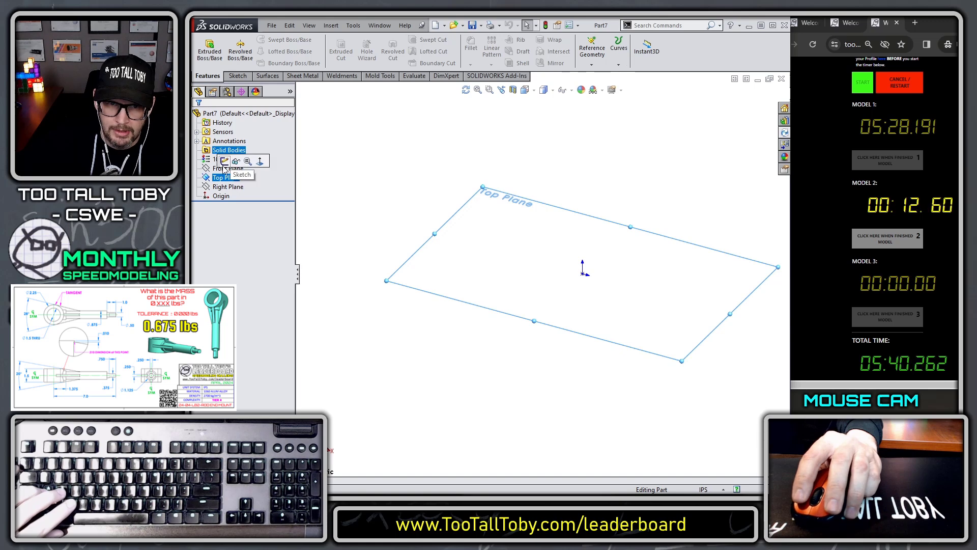
click(226, 169)
Draw a 2.25 in diameter circle centred on the origin
key(s)
click(535, 273)
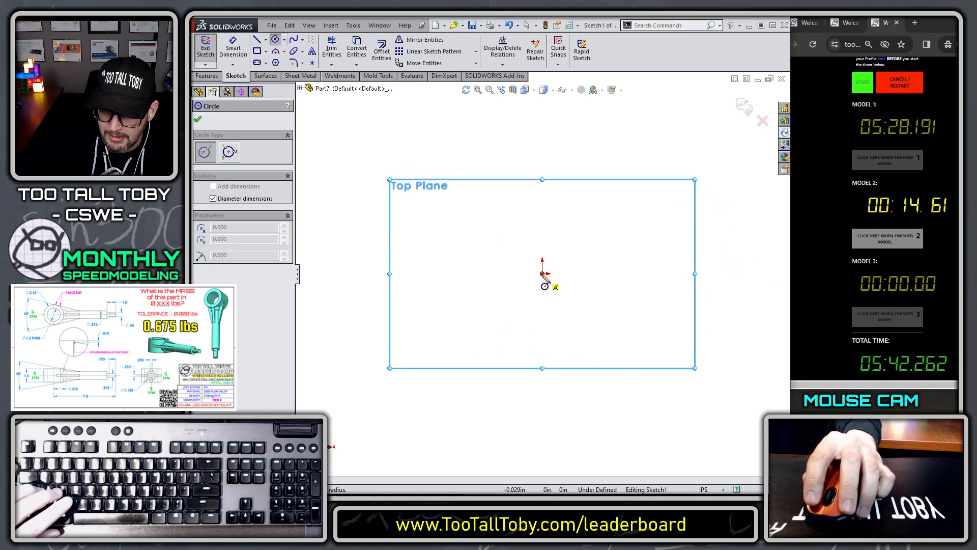
drag(542, 273, 542, 295)
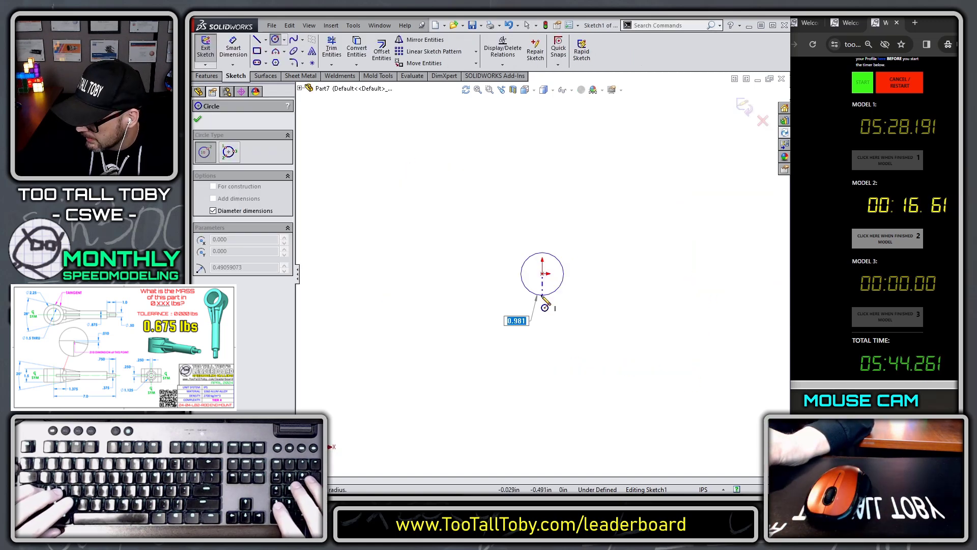
text(2.25)
key(Return)
Extrude the 2.25 in circle 1.5 in with the Mid Plane end condition
key(s)
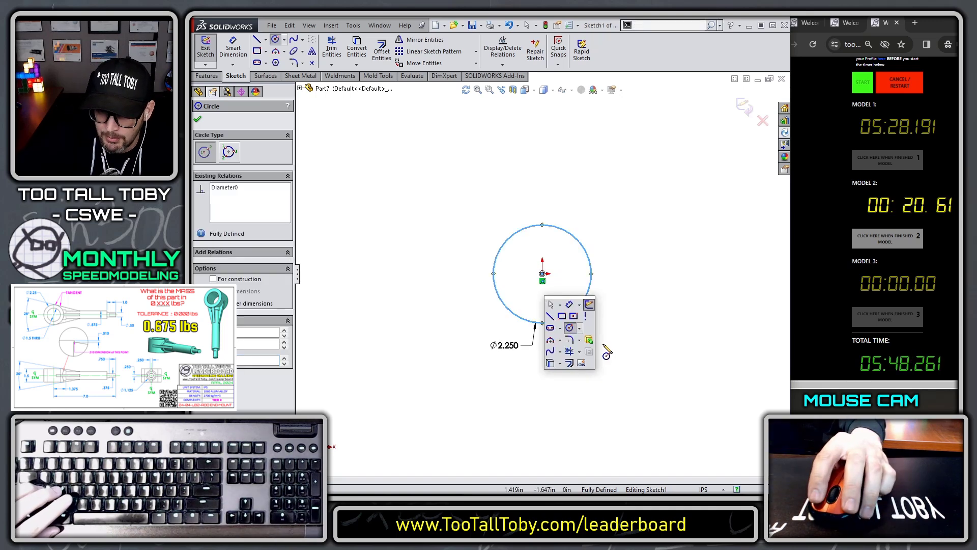
key(e)
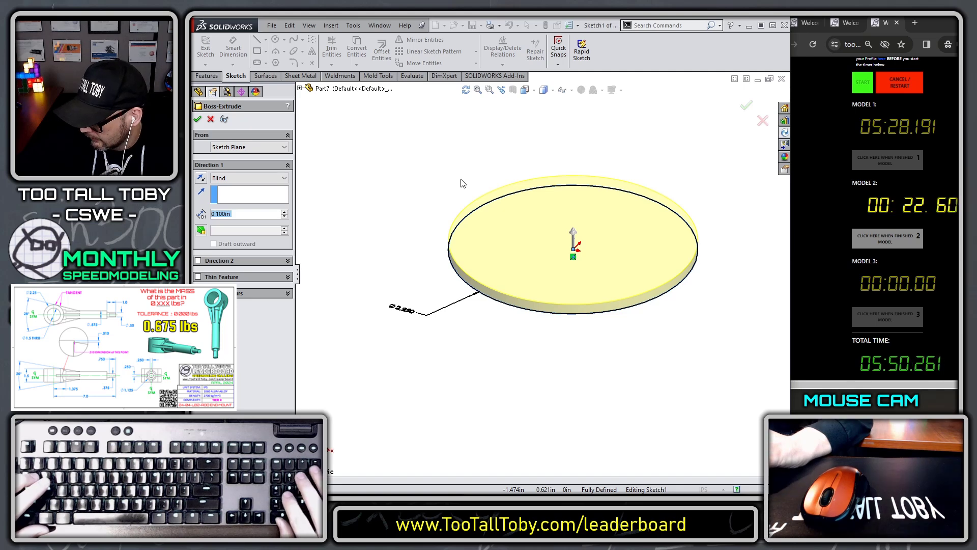
text(1.5)
key(Return)
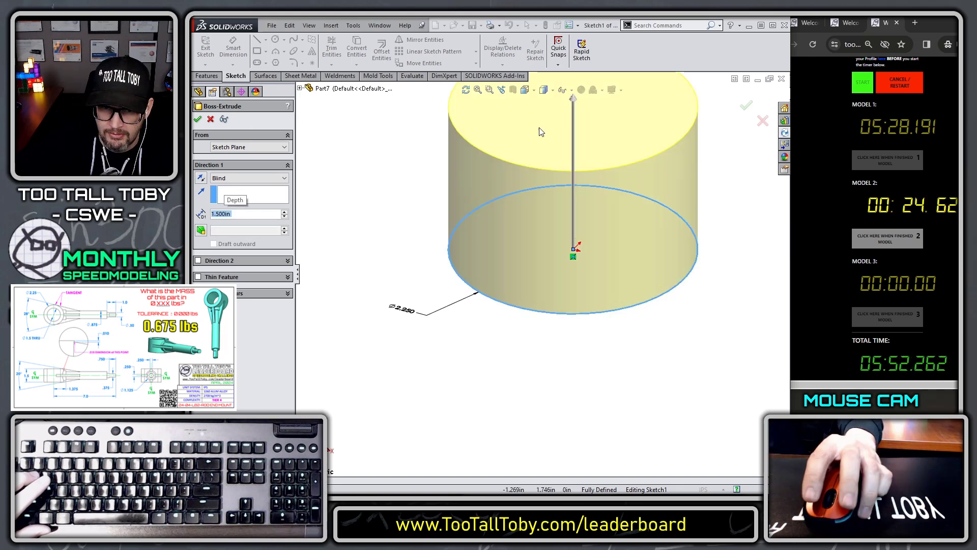
right_click(379, 168)
click(391, 332)
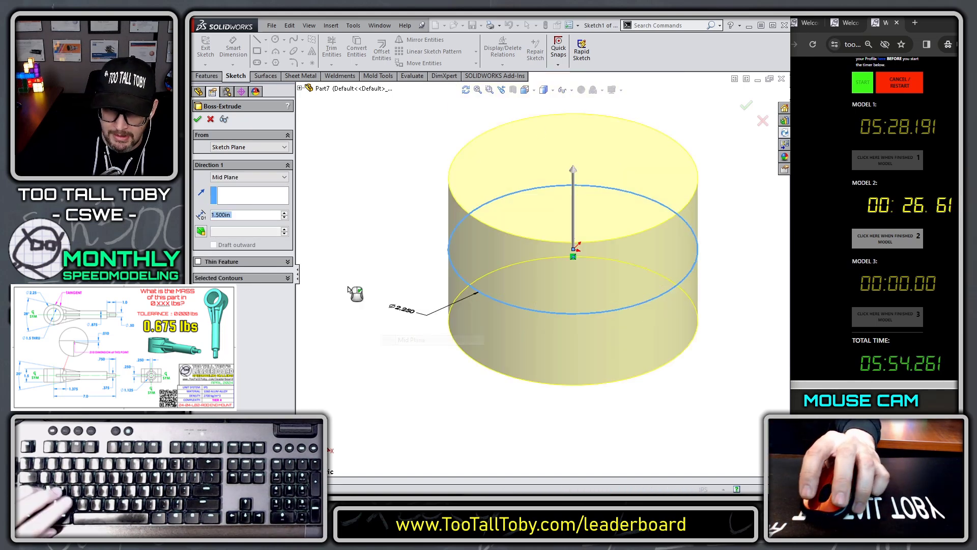
right_click(379, 318)
Start a sketch on the Front Plane and draw a 7 in horizontal line from the origin
click(227, 168)
key(s)
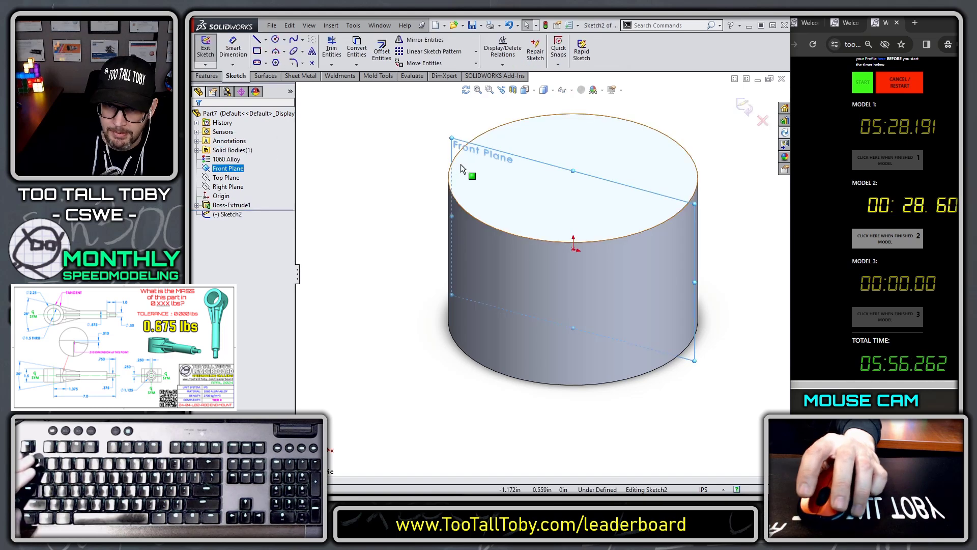
key(ctrl+8)
key(s)
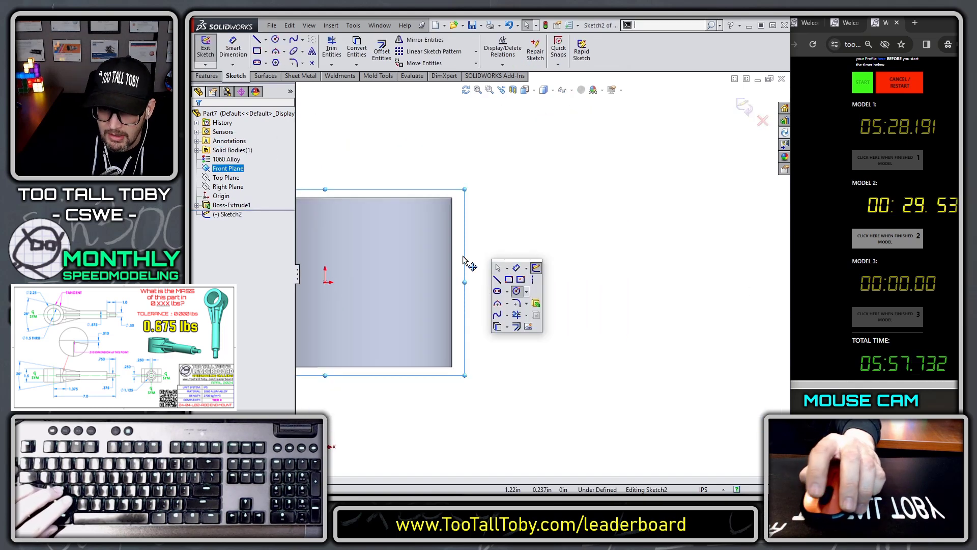
click(497, 280)
click(416, 278)
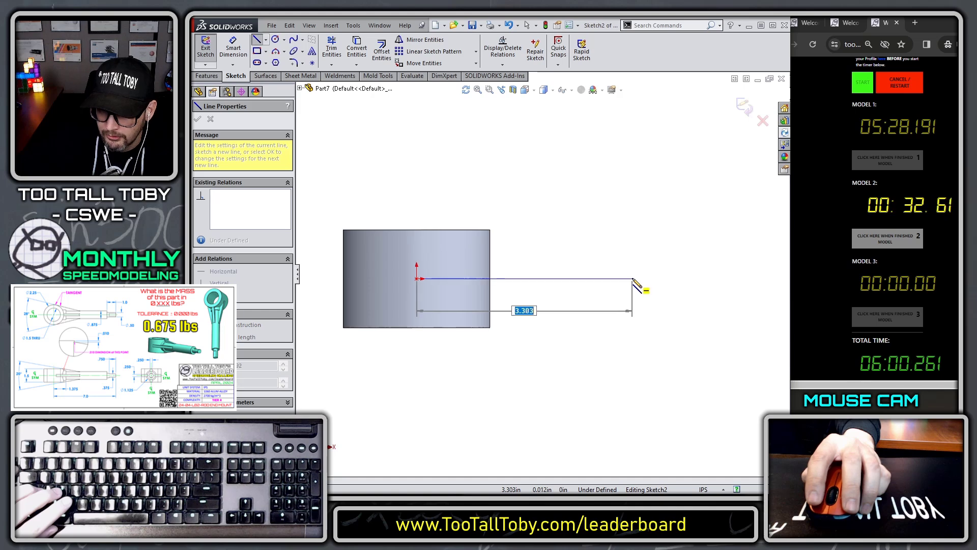
text(7)
key(Return)
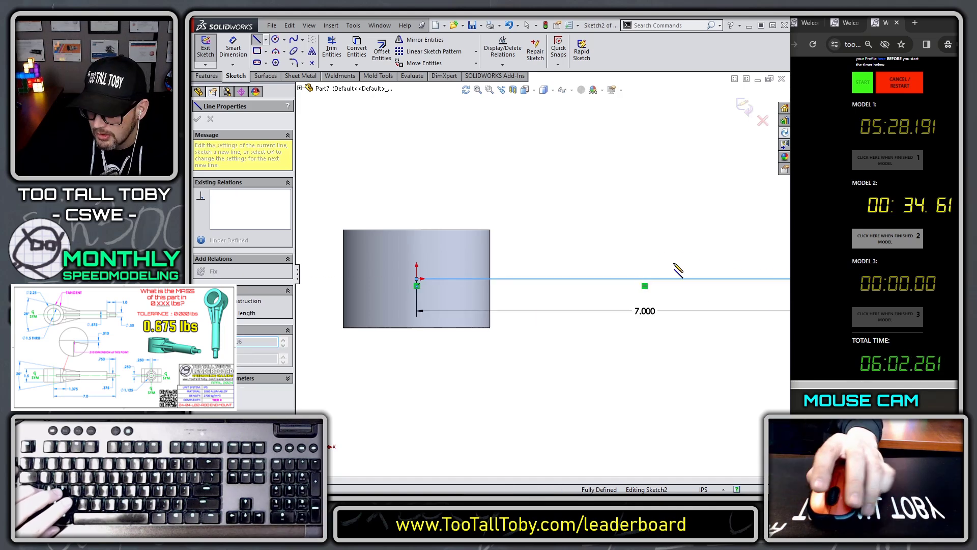
Continue the profile from the 7 in line's far end with a 0.25 in vertical line and a 1 in horizontal line back toward the cylinder
key(f)
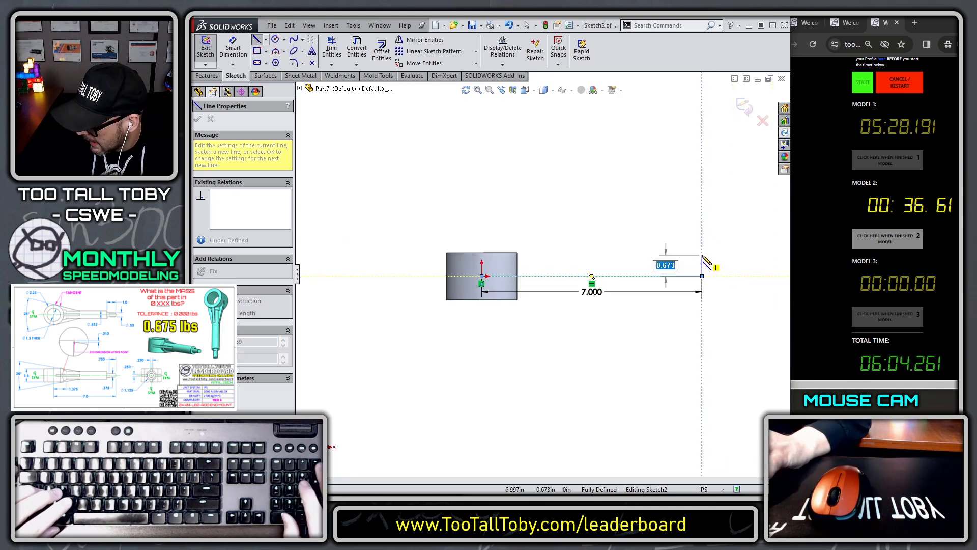
text(0.25)
key(Return)
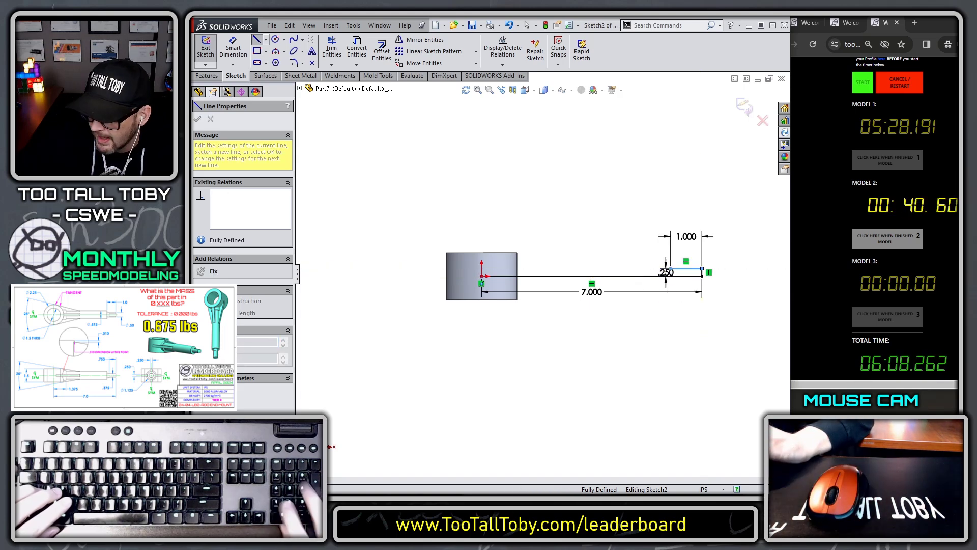
text(1)
key(Return)
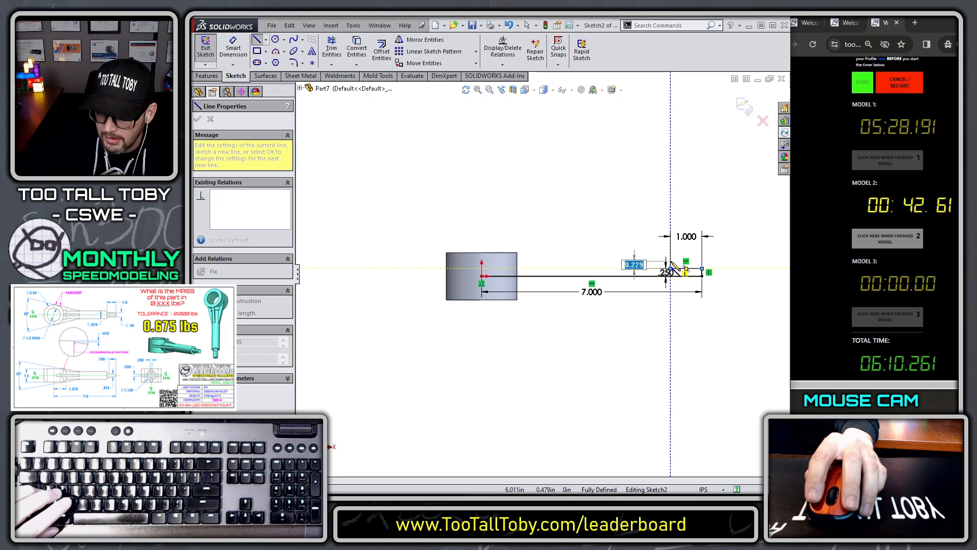
Close the stepped profile back to the origin with an upper step about 1.5 in wide, and add a horizontal construction line about 2.34 in long beyond the origin
click(529, 261)
click(530, 244)
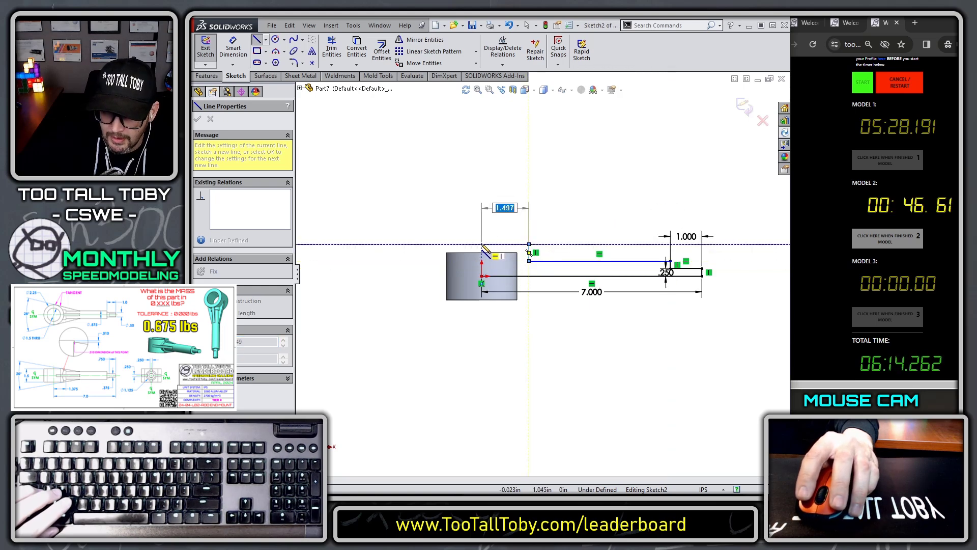
click(481, 245)
click(481, 260)
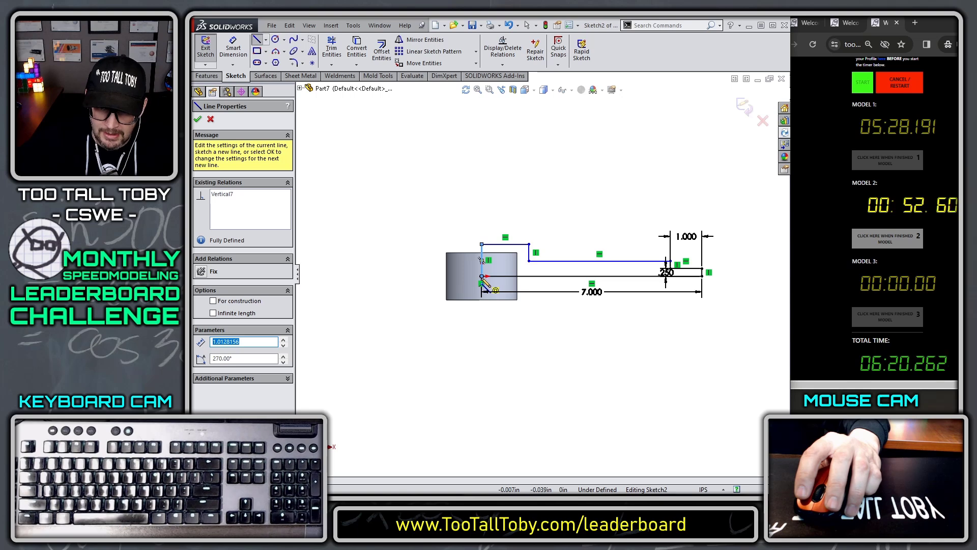
click(481, 276)
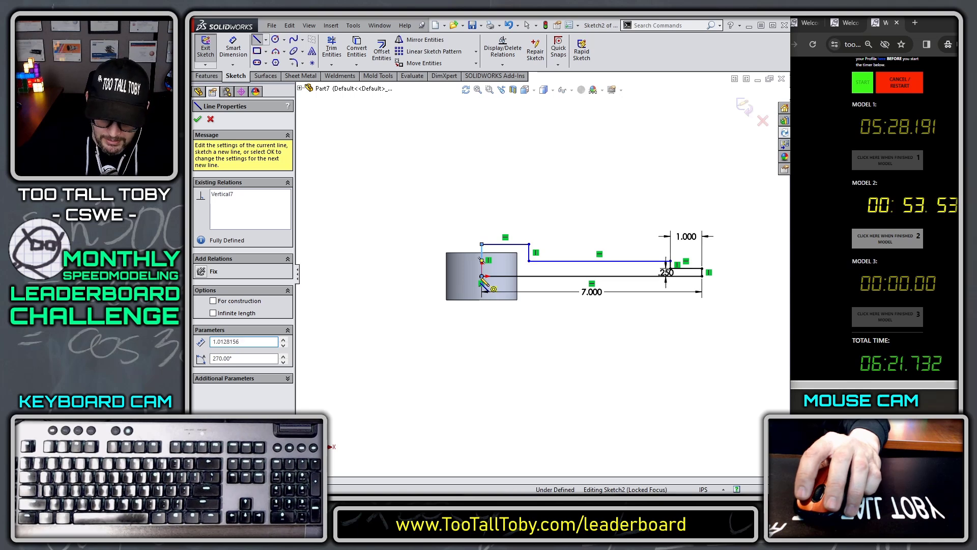
click(409, 277)
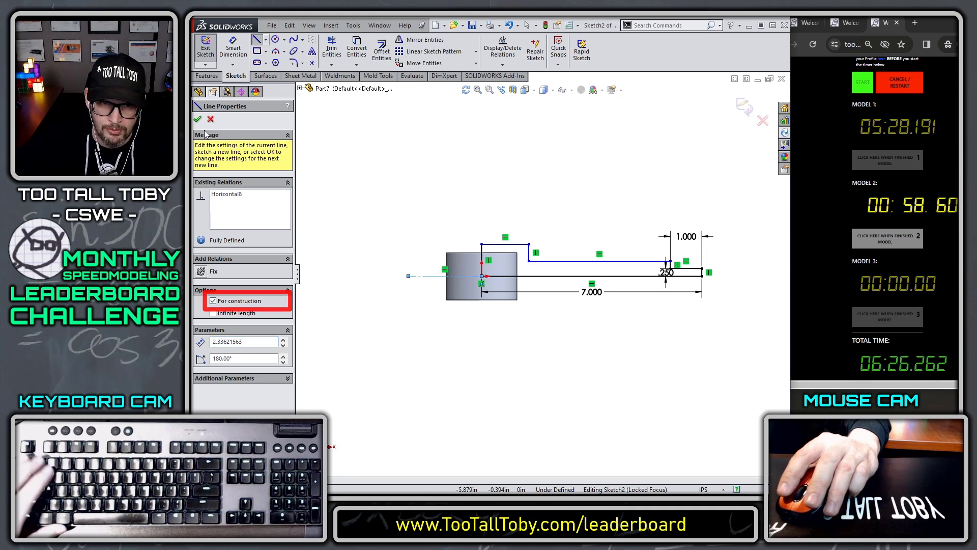
Dimension the long shaft edge across the construction line as a 0.875 in diameter
key(Escape)
key(s)
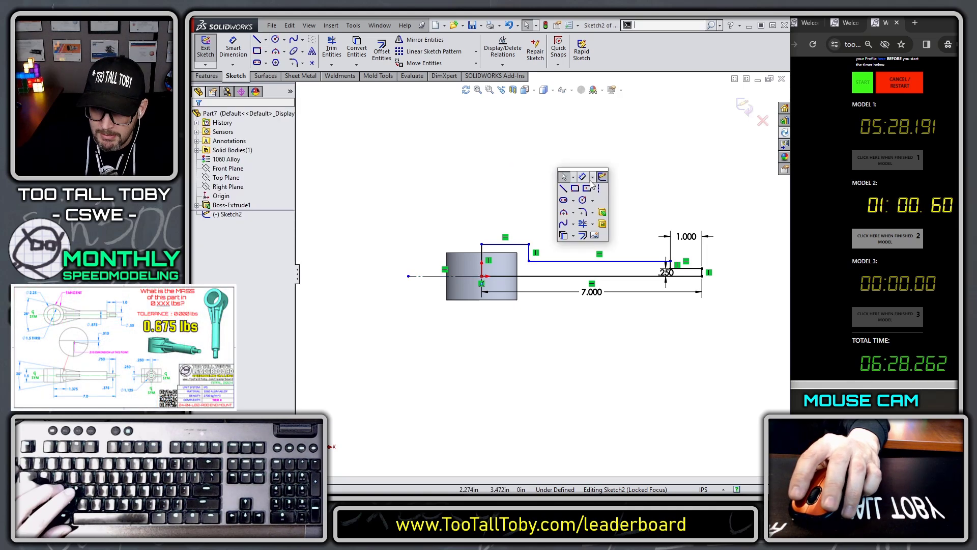
click(583, 177)
click(555, 260)
click(424, 276)
click(488, 334)
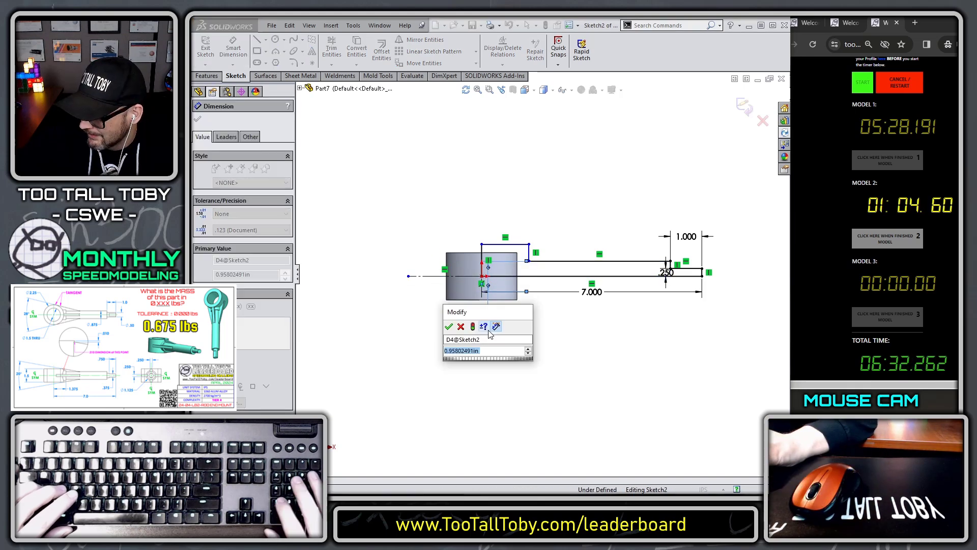
text(.875)
key(Return)
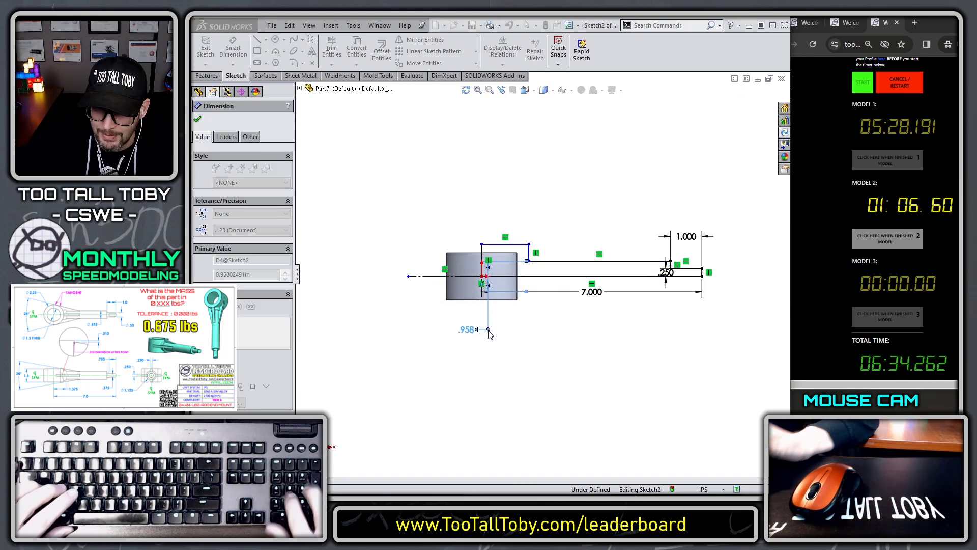
Dimension the upper step's edge across the construction line as a 1.125 in diameter
click(518, 247)
click(436, 292)
text(1.)
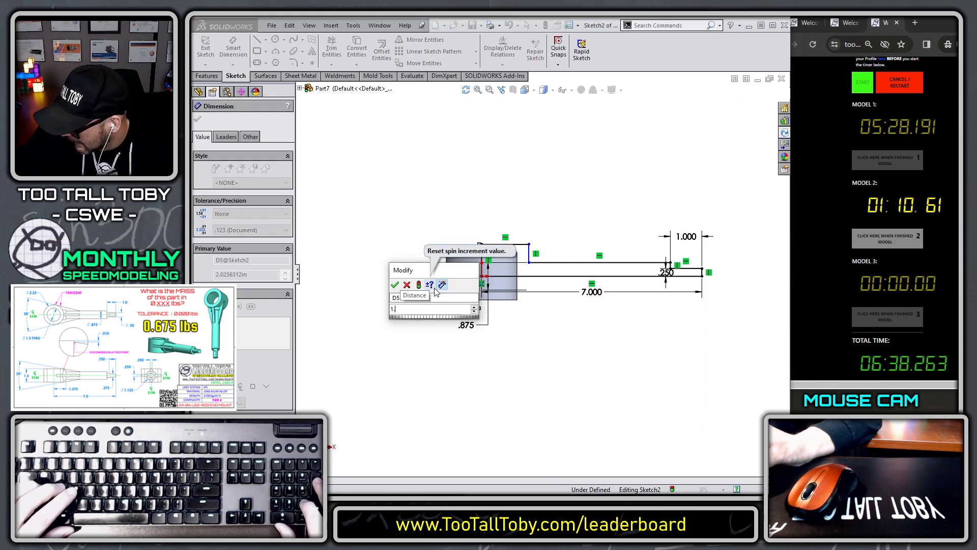
text(125)
key(Return)
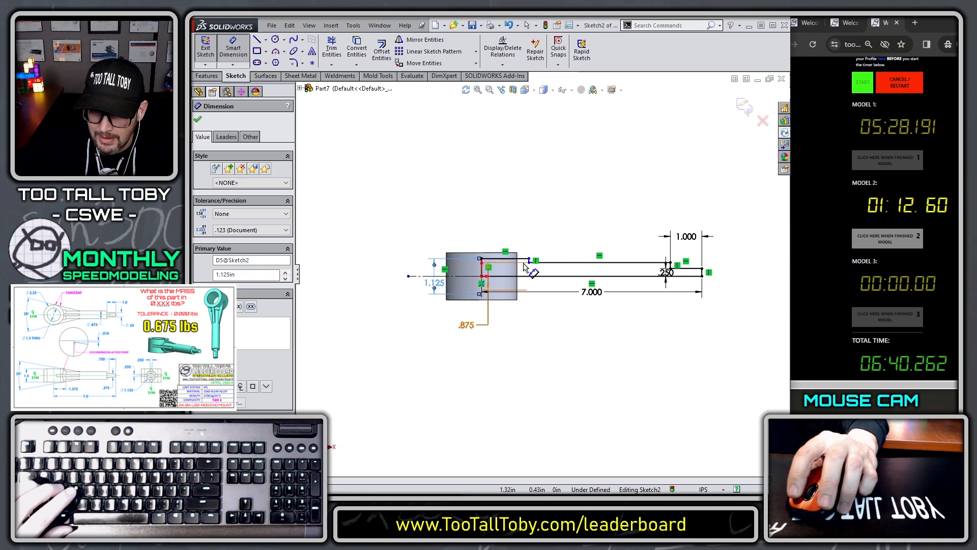
Dimension the upper step's horizontal length from the origin as 1.375 in
click(524, 260)
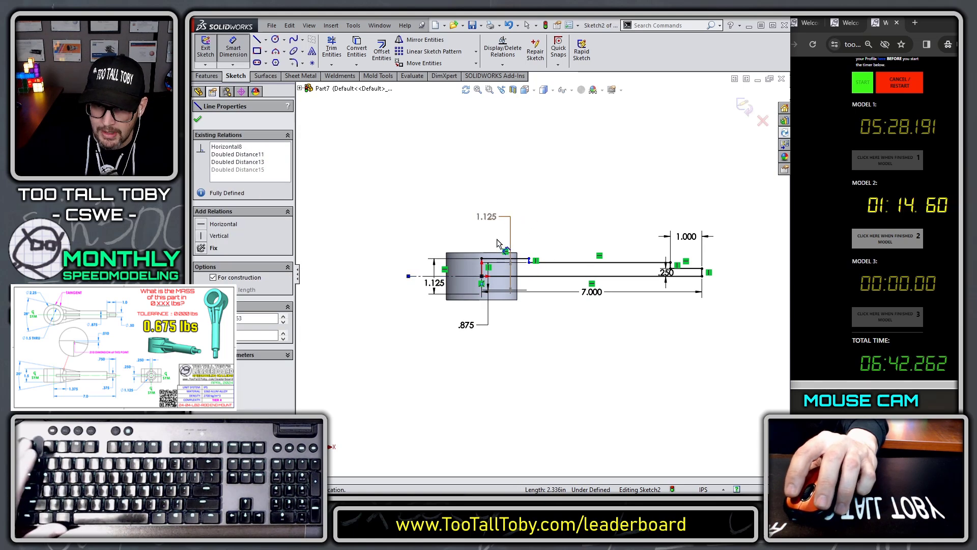
click(499, 192)
text(1)
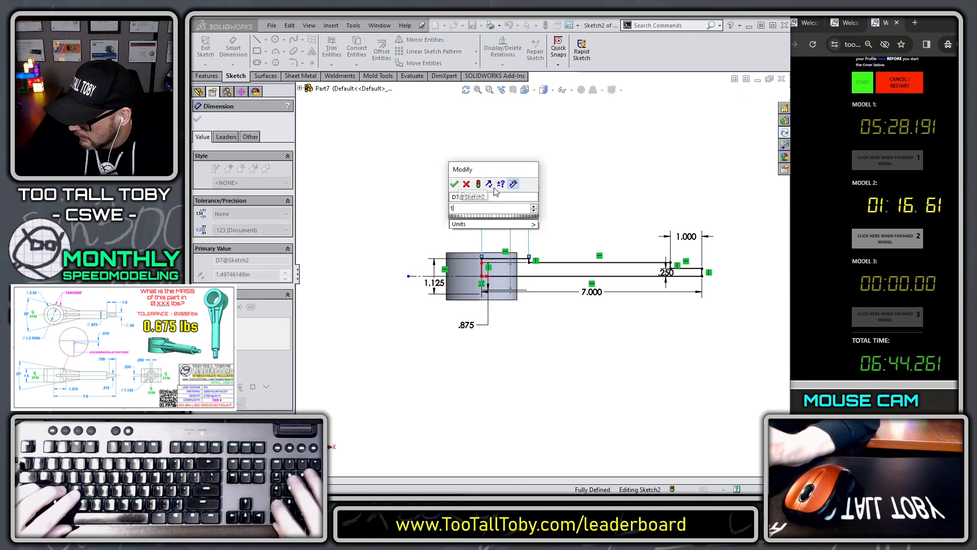
text(.375)
key(Return)
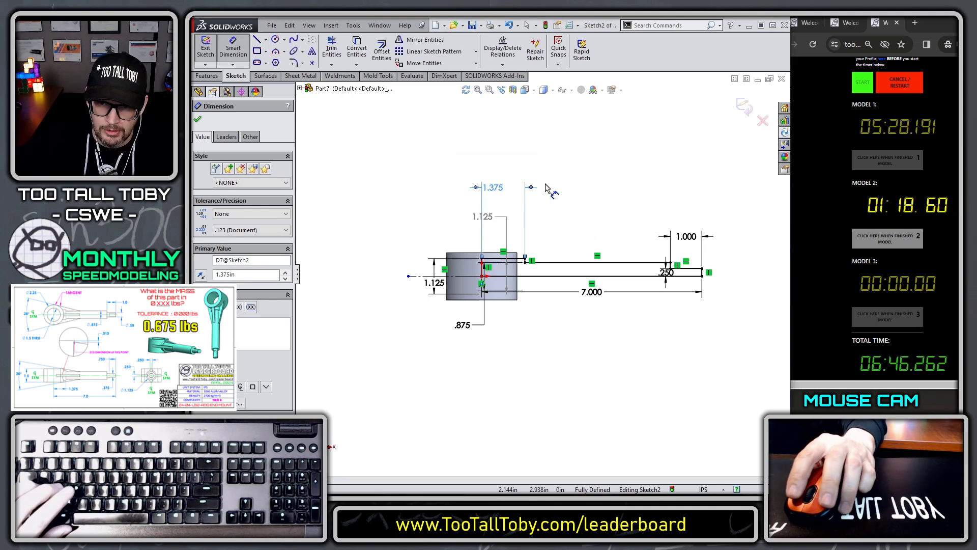
Revolve the stepped profile about its centerline into a solid shaft with Revolved Boss/Base
click(206, 76)
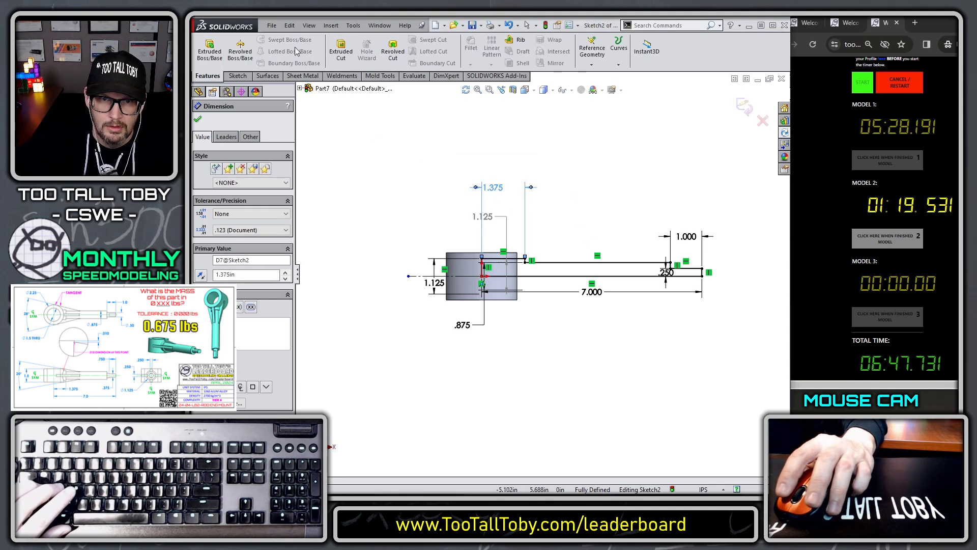
click(240, 50)
click(745, 104)
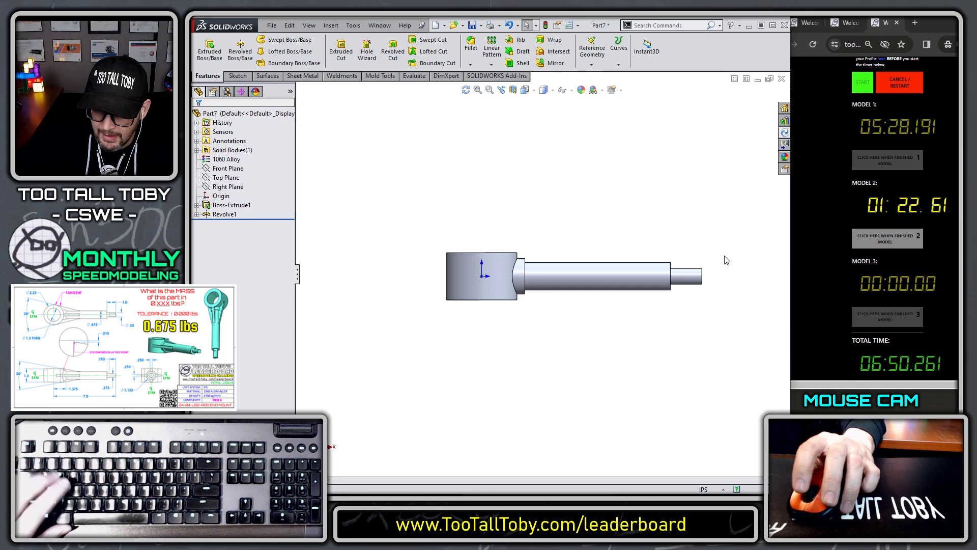
On a Front Plane sketch, draw a 0.75 in by 0.0625 in rectangle from the upper outer corner of the shaft's small end
click(227, 167)
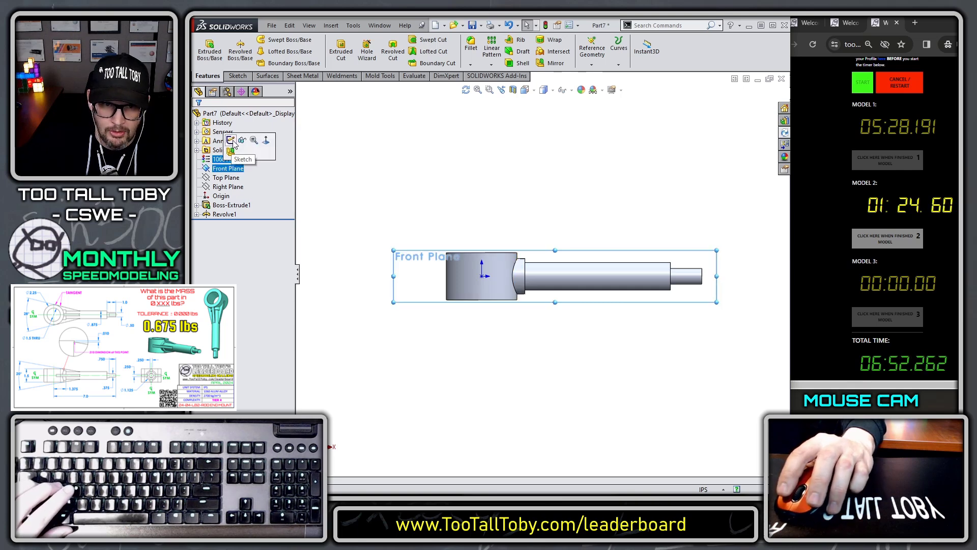
click(231, 141)
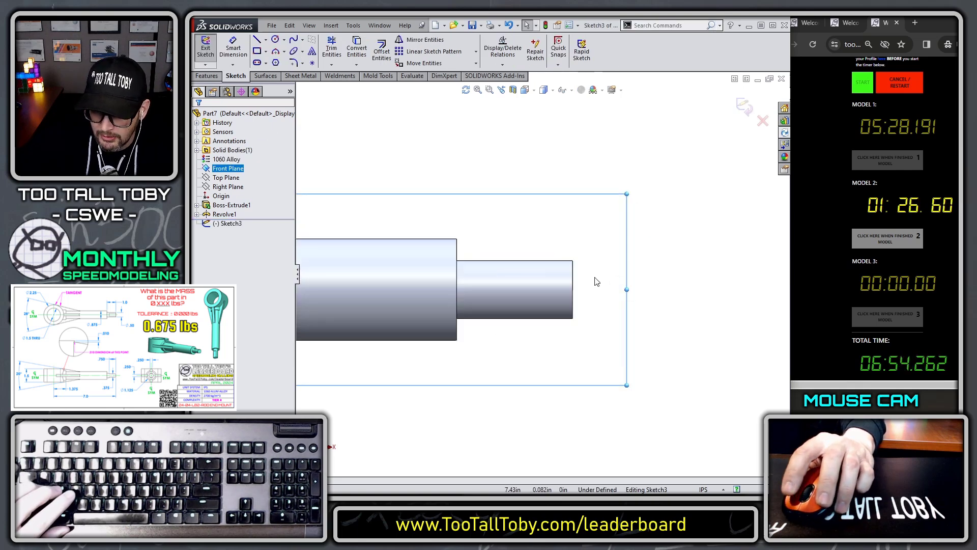
key(r)
click(573, 261)
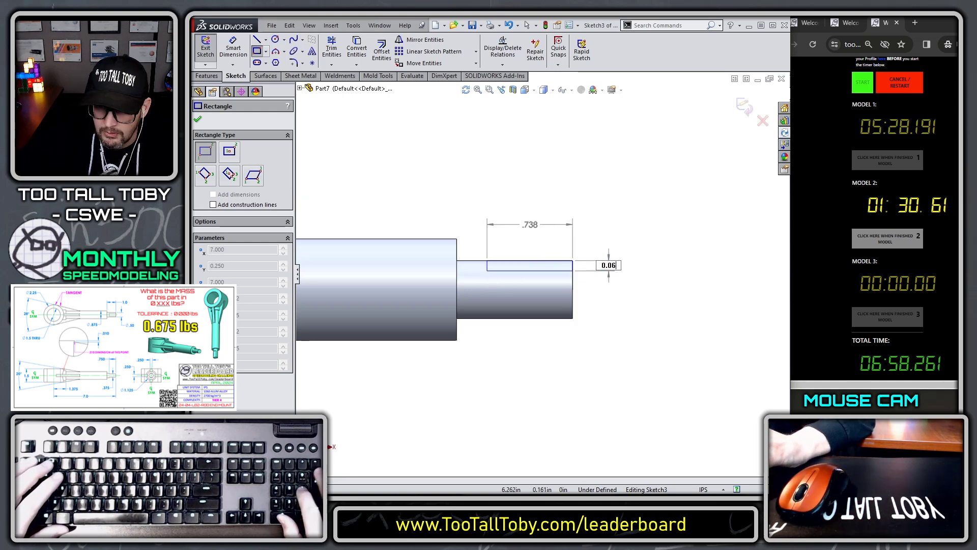
key(Tab)
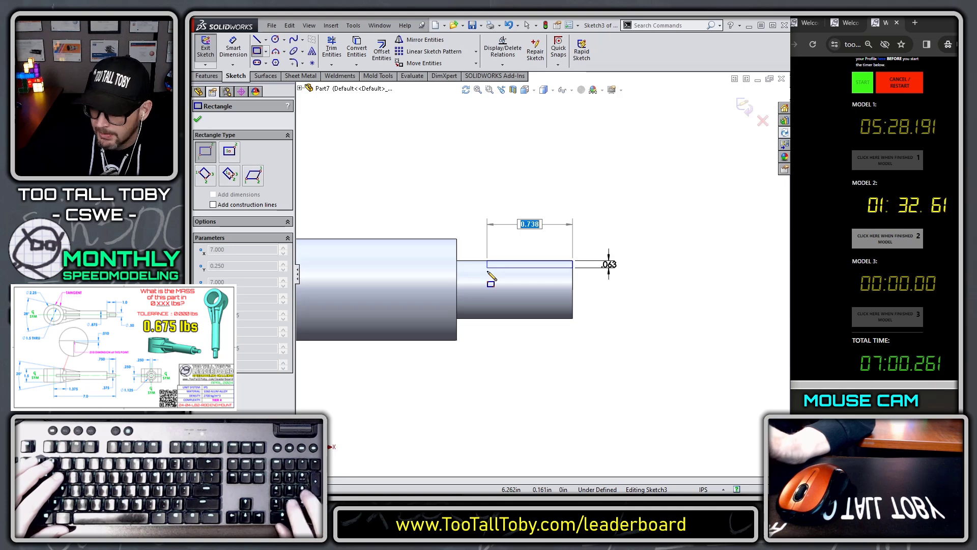
text(0.75)
key(Return)
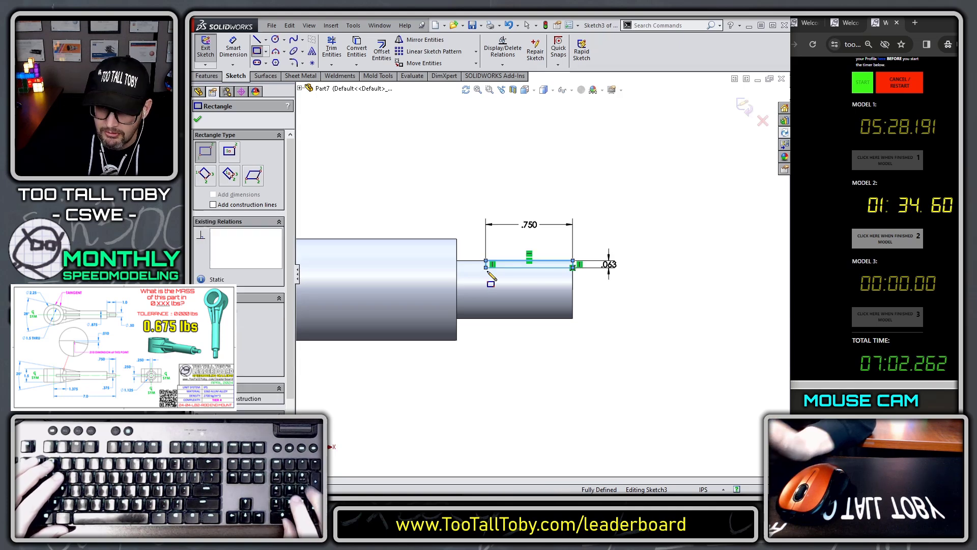
key(Escape)
Add a horizontal construction line along the shaft axis from the end face and mirror the rectangle about it
key(s)
click(590, 296)
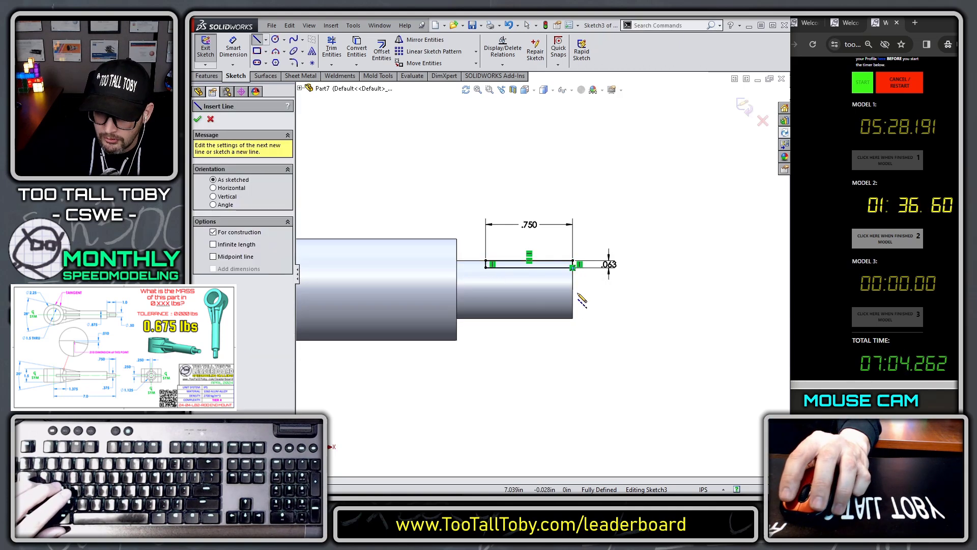
click(573, 289)
key(Escape)
drag(632, 183, 466, 322)
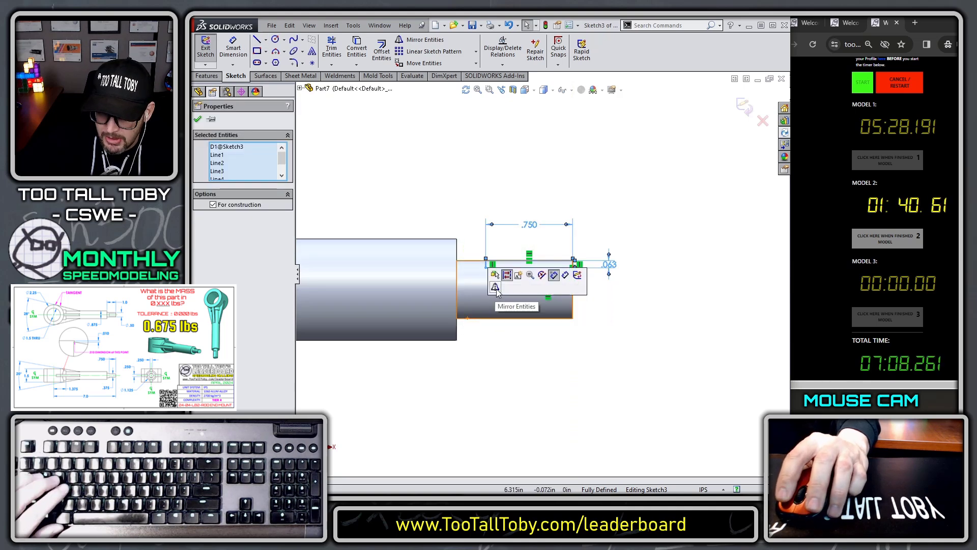
click(495, 288)
scroll(620, 299, down, 4)
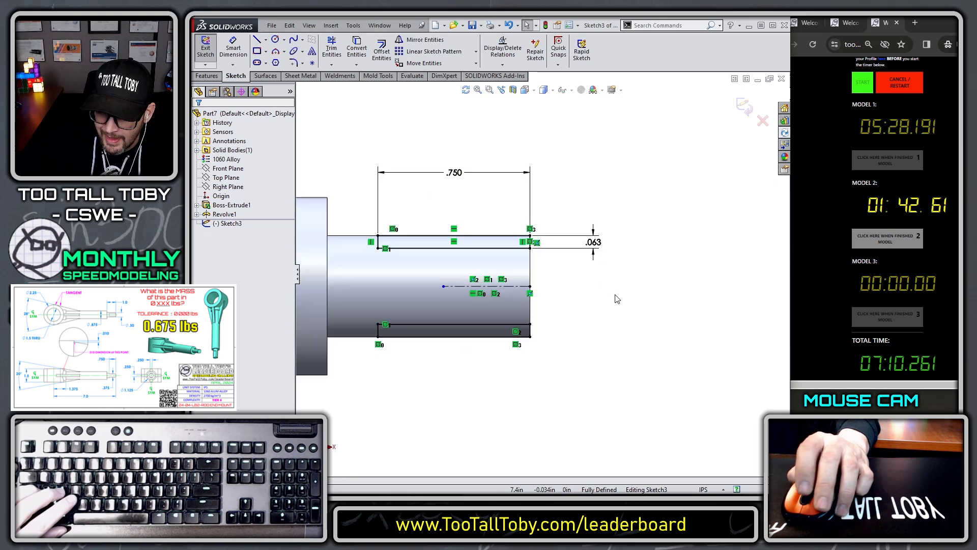
Reattach the rectangle's 0.063 in height dimension so it spans between the inner edges of the two mirrored rectangles
click(534, 230)
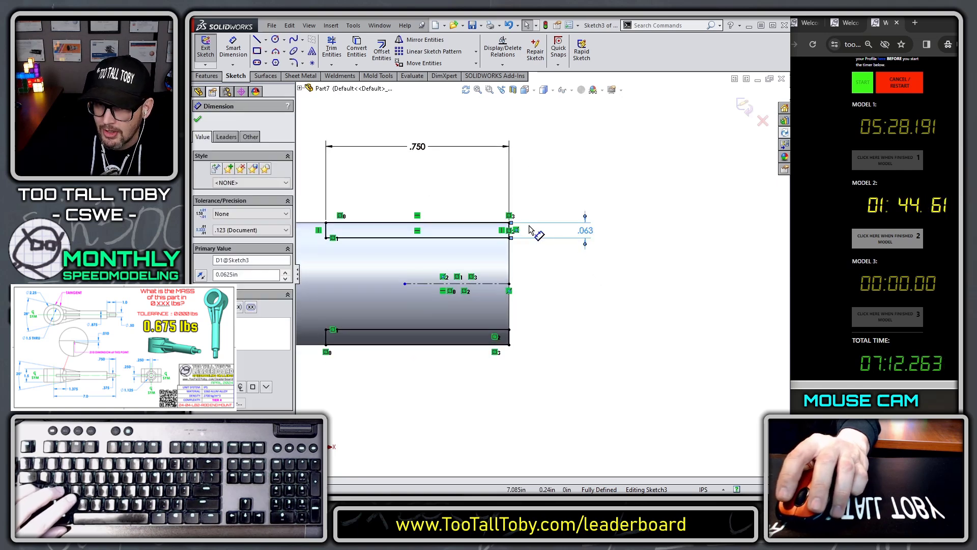
drag(512, 223, 510, 330)
scroll(594, 338, up, 3)
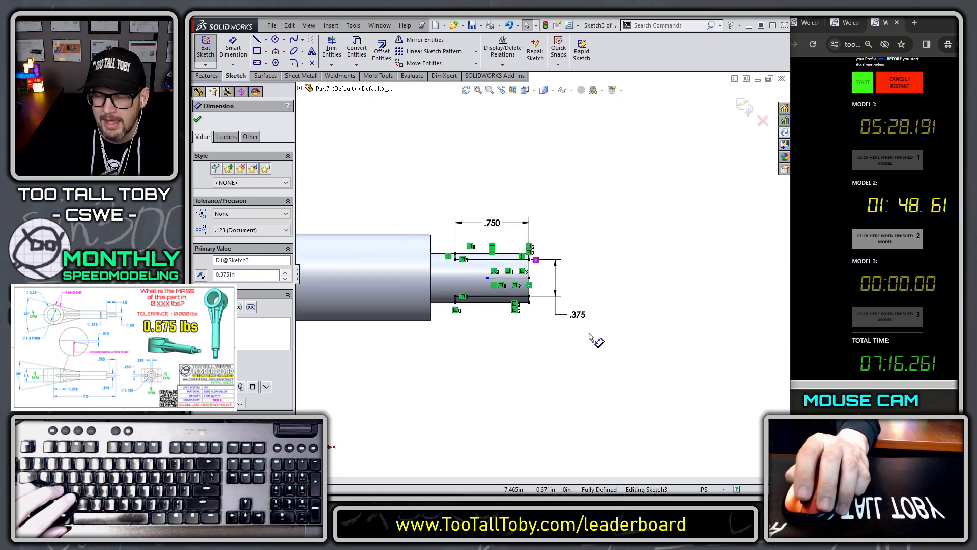
Cut the two rectangles through the shaft end with Extruded Cut, using the Through All - Both end condition
middle_drag(615, 279, 584, 334)
key(s)
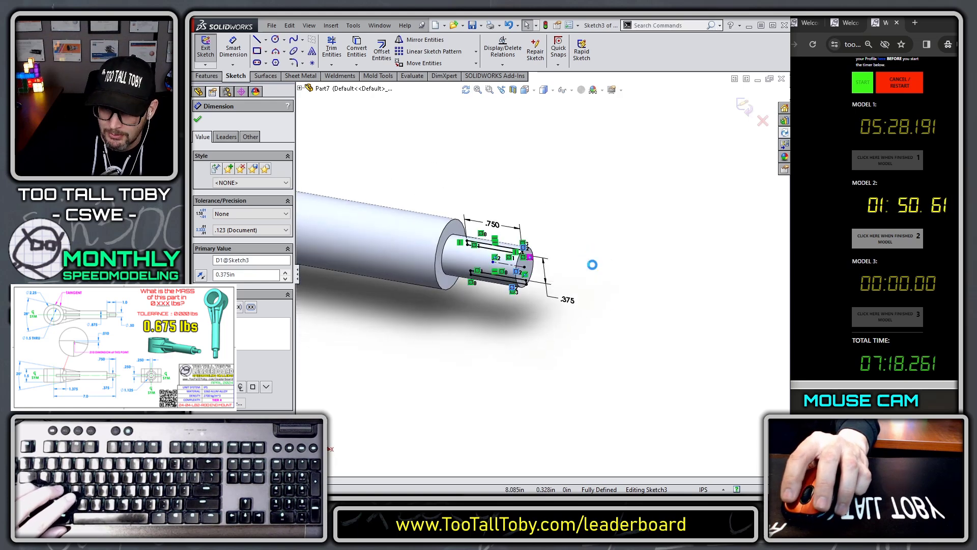
click(592, 262)
right_click(557, 235)
click(604, 317)
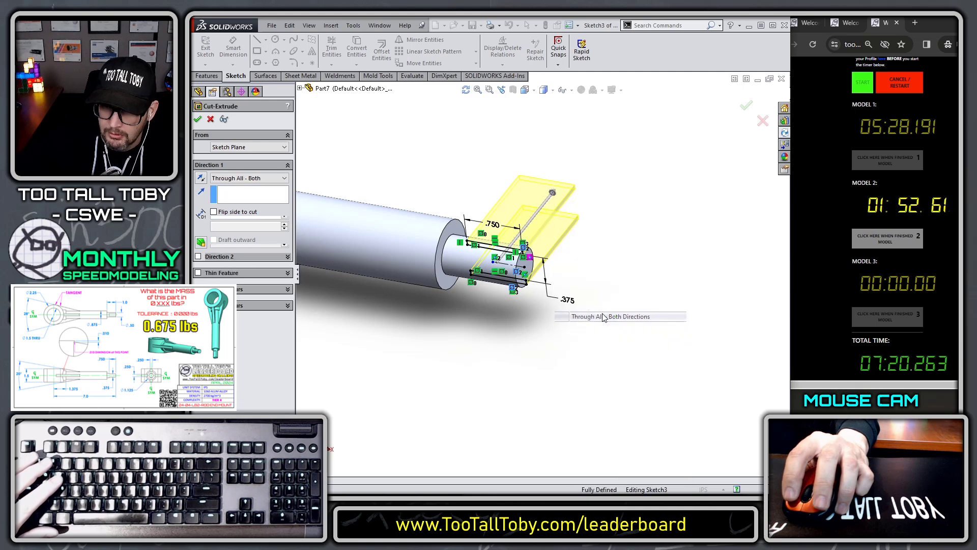
right_click(609, 319)
On a new Front Plane sketch, draw a sloped line about 1.63 in long from the cylinder's side near its top edge down to the shaft's upper edge
scroll(512, 327, up, 5)
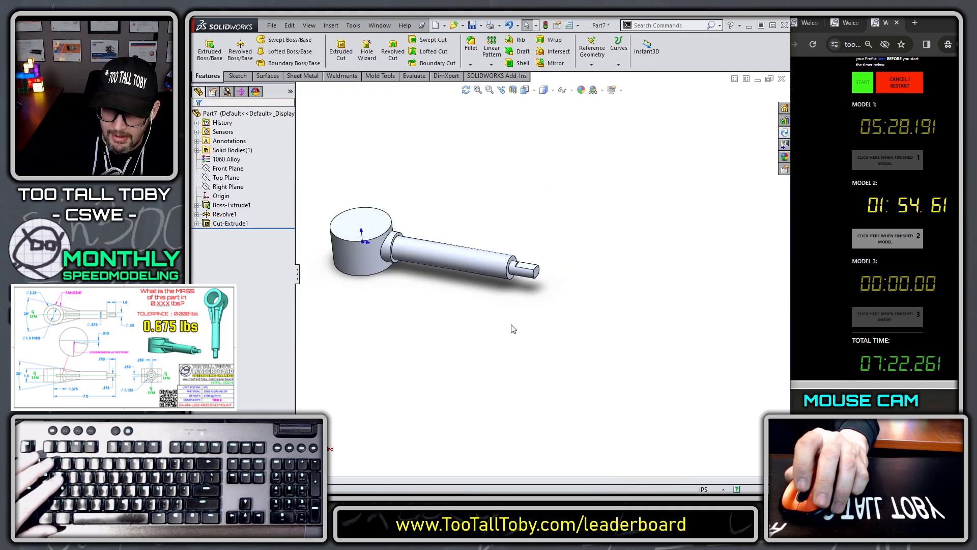
click(227, 169)
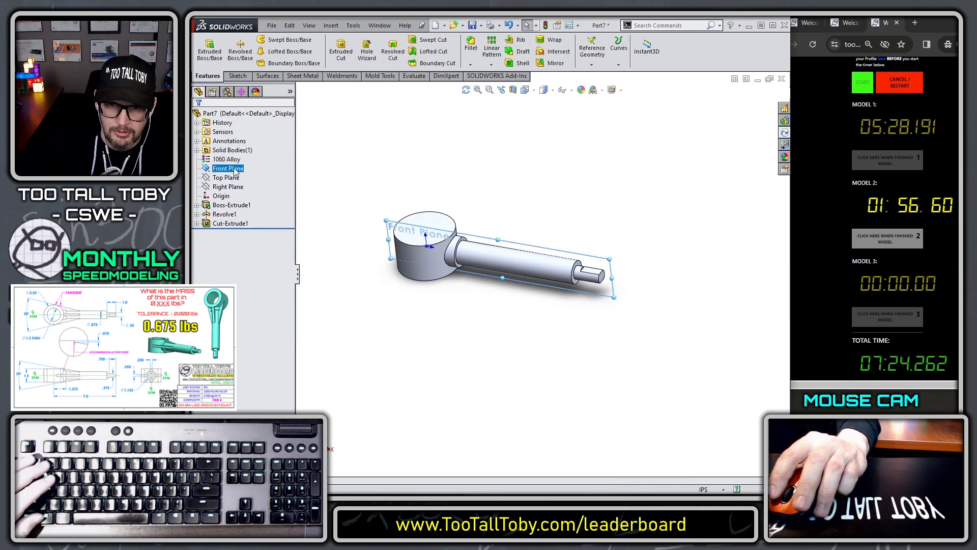
click(242, 146)
key(s)
click(503, 244)
scroll(486, 249, up, 3)
scroll(466, 239, up, 2)
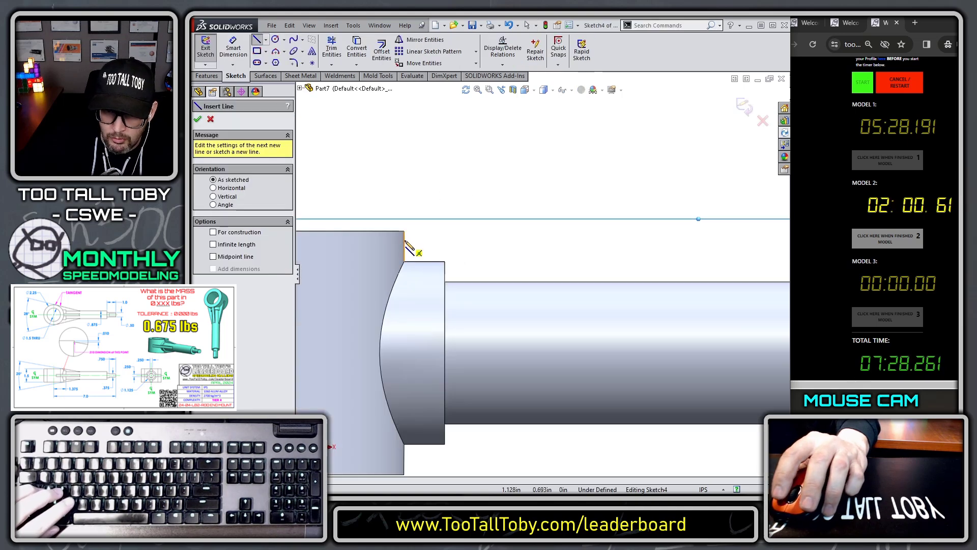
click(405, 237)
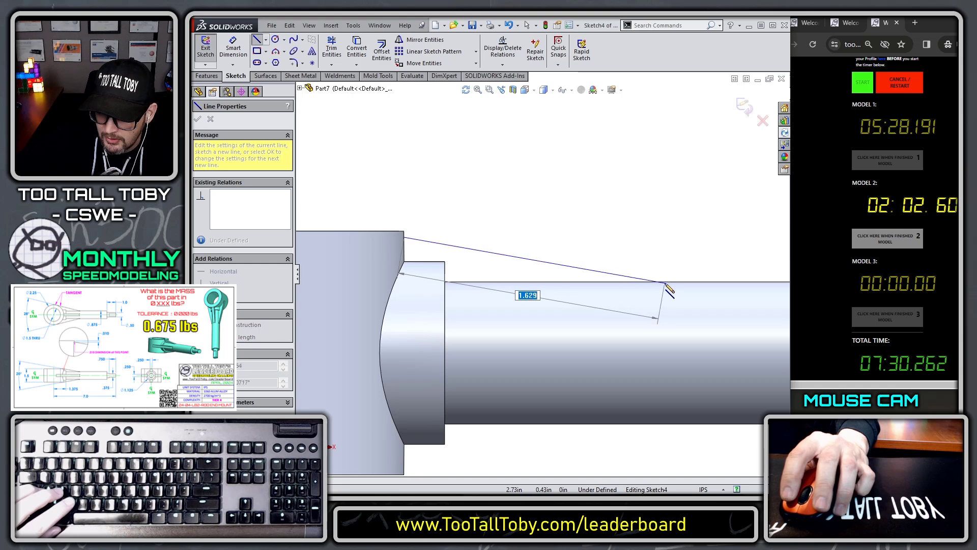
click(663, 281)
key(Escape)
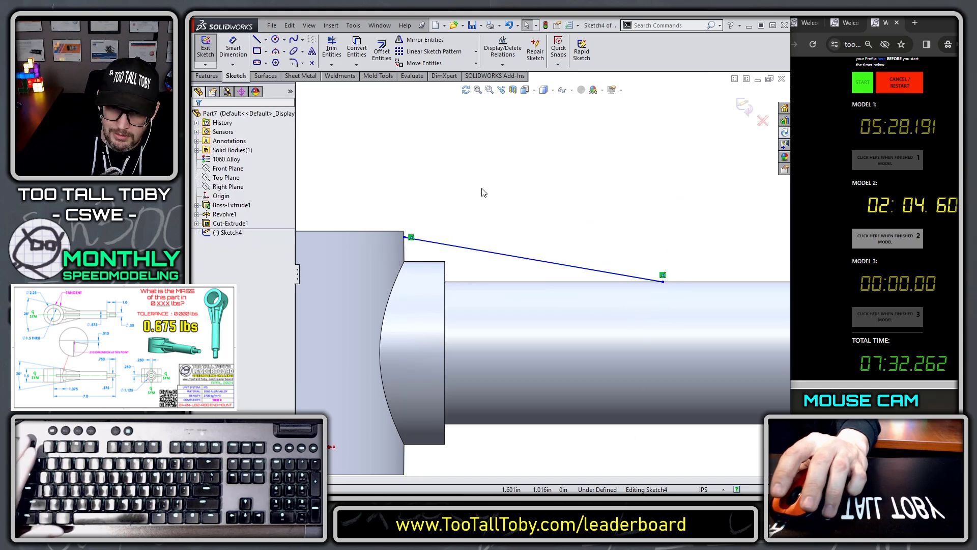
Dimension the sloped line's upper endpoint 0.010 in below the cylinder's top edge
key(s)
click(511, 199)
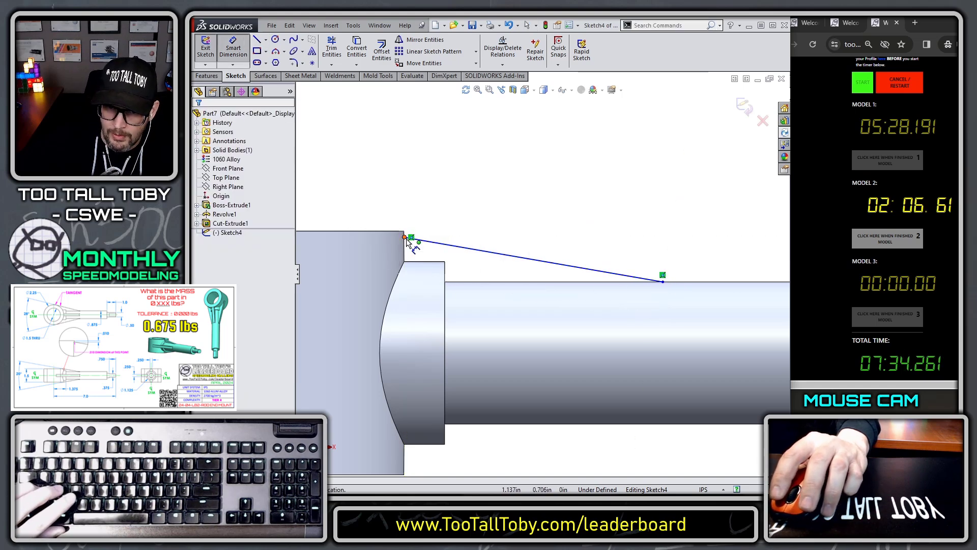
click(404, 237)
click(507, 227)
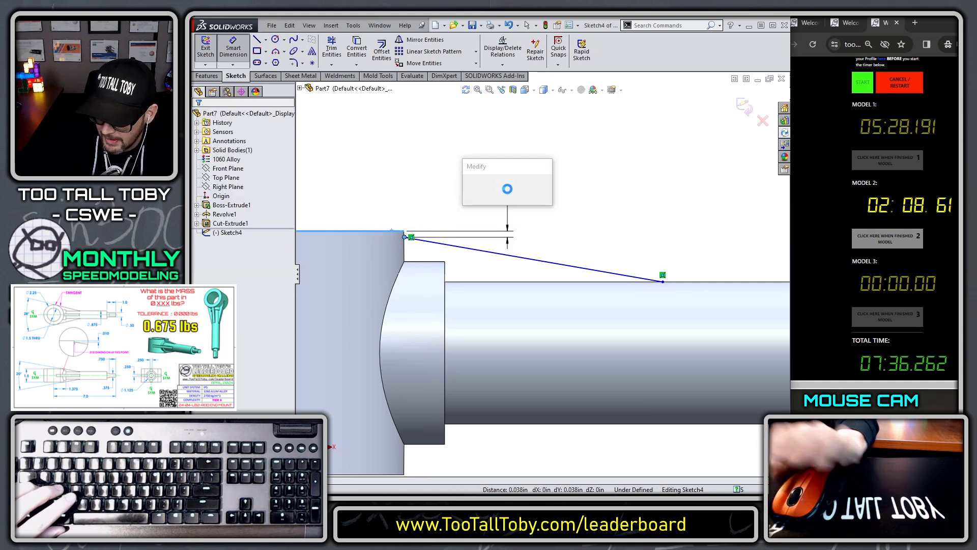
text(0.010)
key(Return)
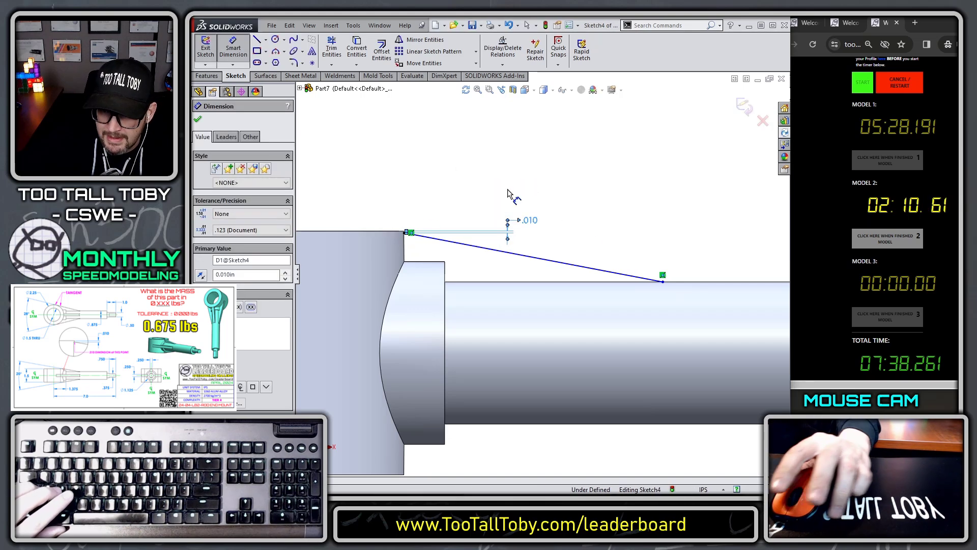
Set the angle between the sloped line and the Top Plane to 10 degrees
click(587, 269)
scroll(544, 272, up, 3)
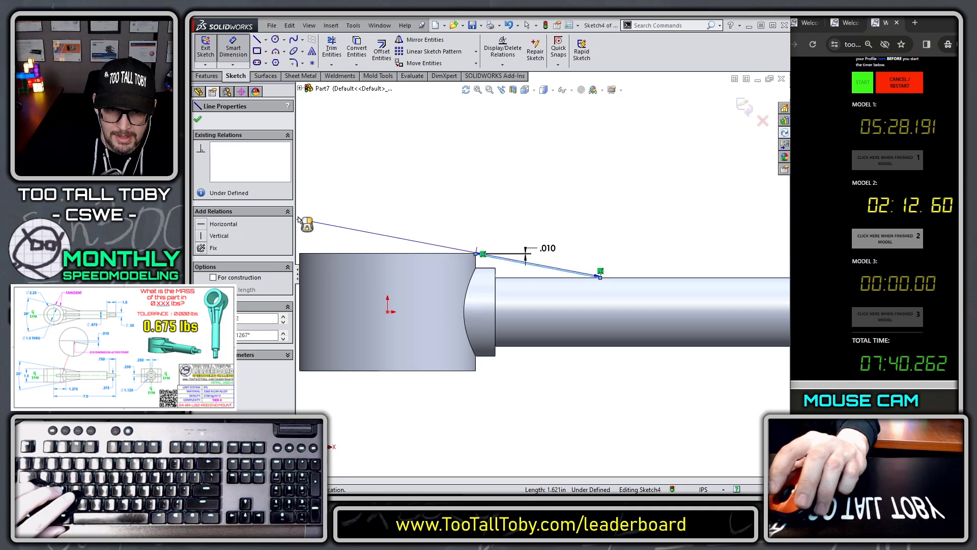
scroll(590, 280, down, 1)
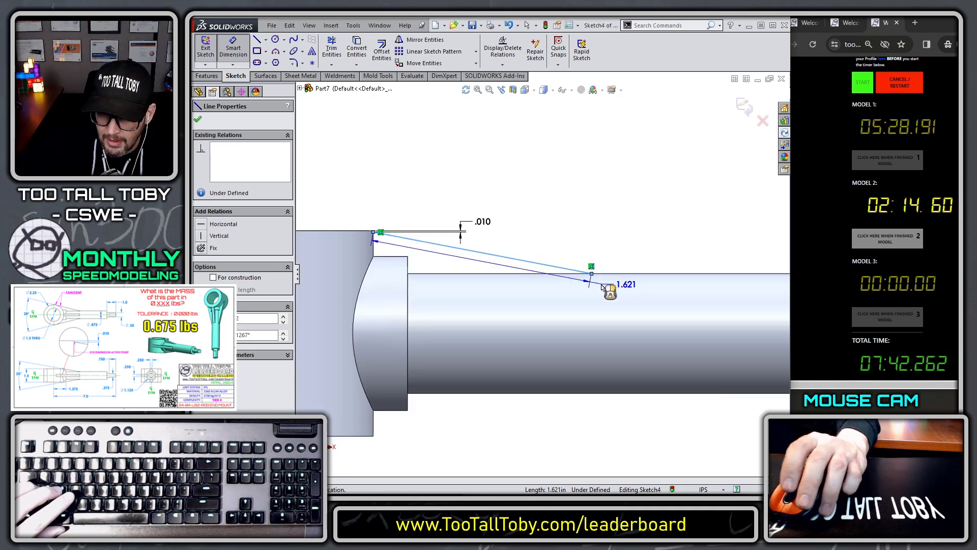
scroll(474, 262, up, 3)
click(299, 89)
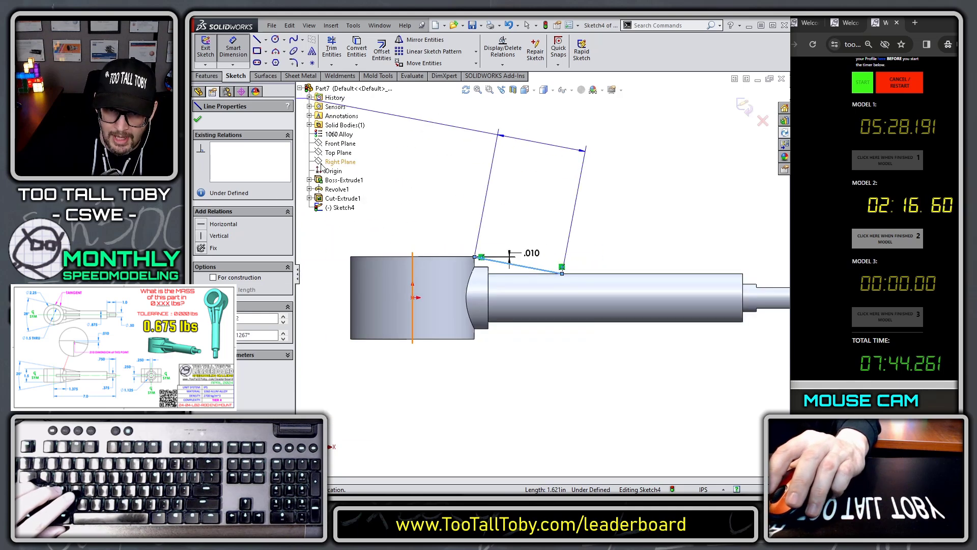
click(339, 152)
click(391, 278)
text(10)
key(Return)
key(ctrl+7)
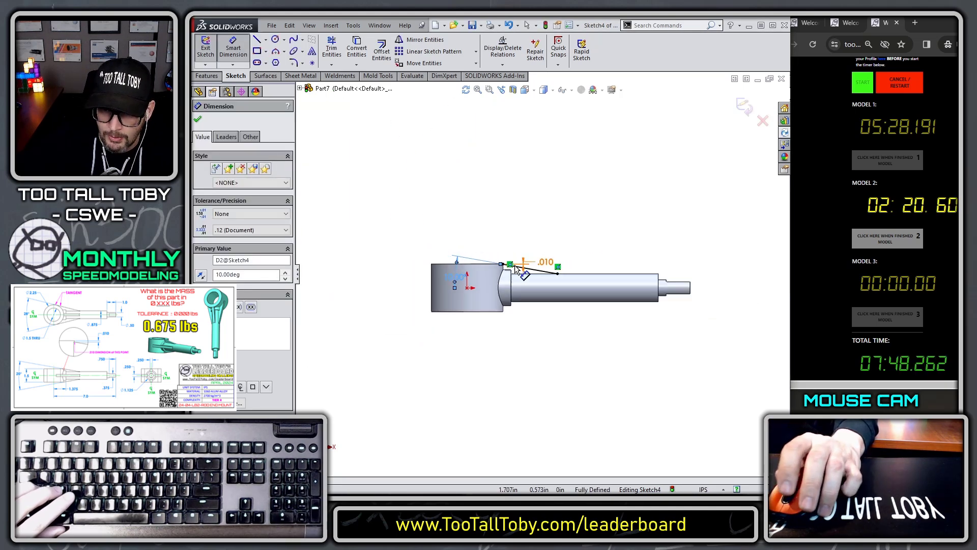
click(199, 76)
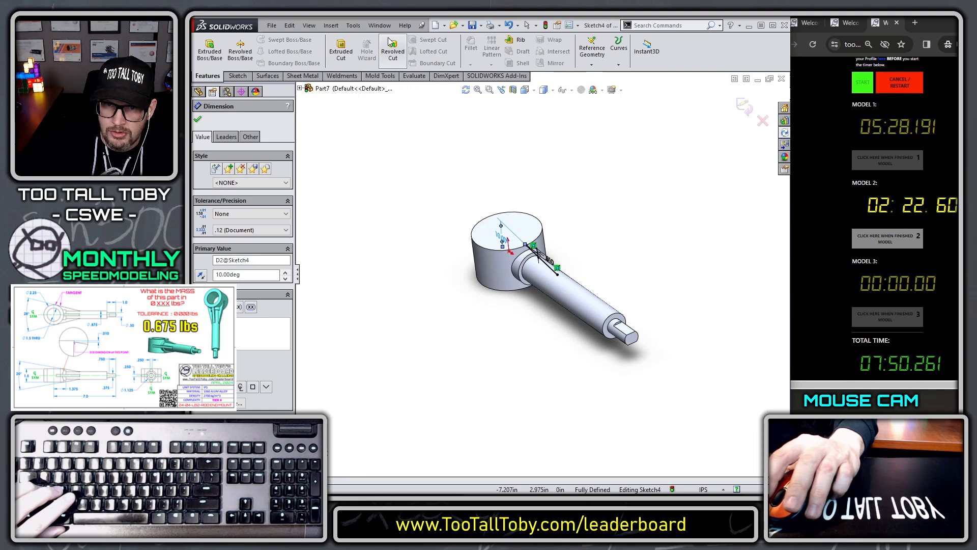
Create a rib 0.25 in thick from the sloped line between the cylinder and the shaft
click(516, 42)
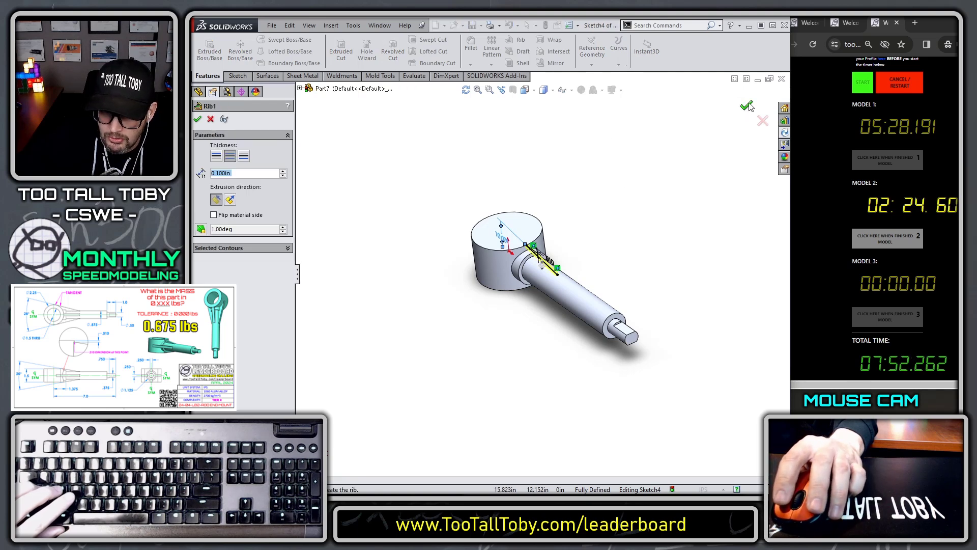
text(.25)
key(Return)
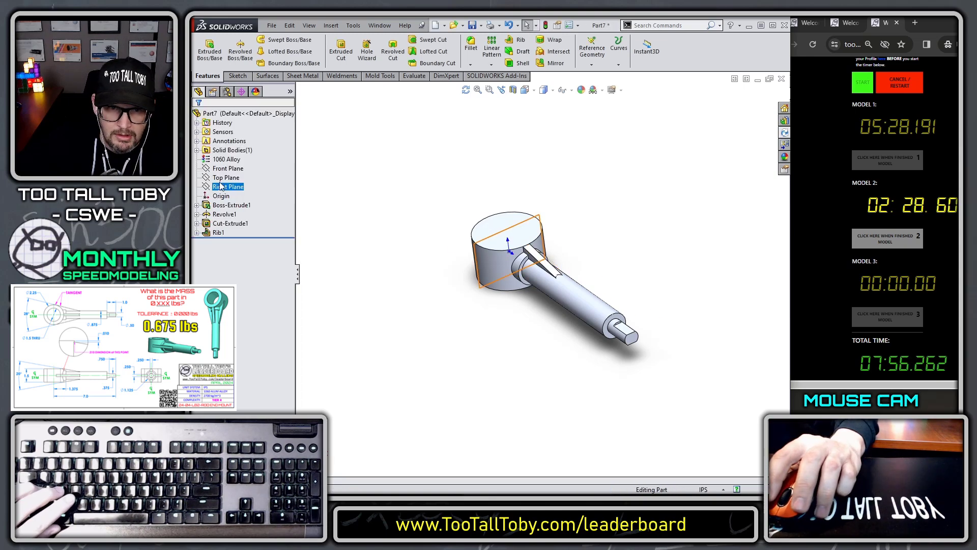
On a new Top Plane sketch, draw a sloped line about 2.95 in long from the cylinder's circular edge to the shaft's outer edge
click(225, 178)
click(231, 151)
key(s)
click(241, 170)
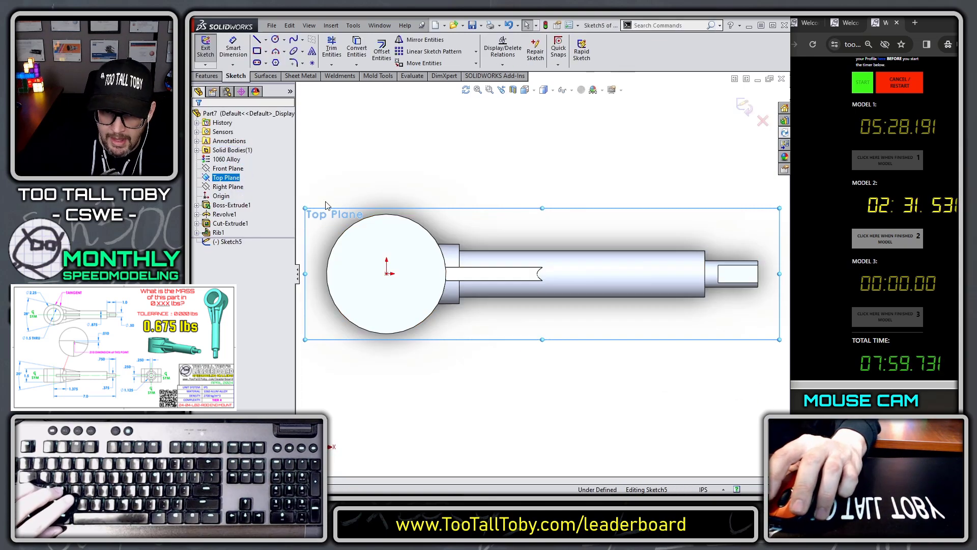
click(406, 219)
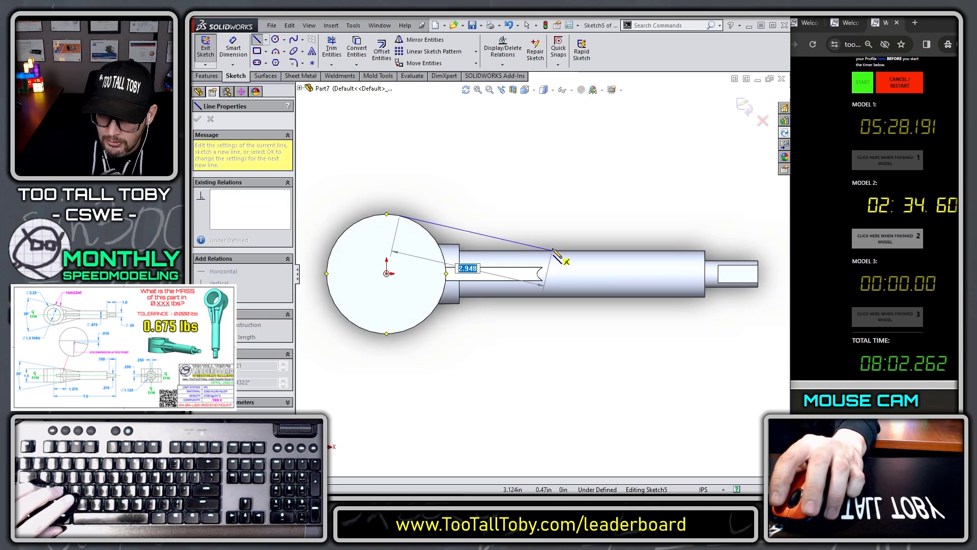
click(555, 251)
key(Escape)
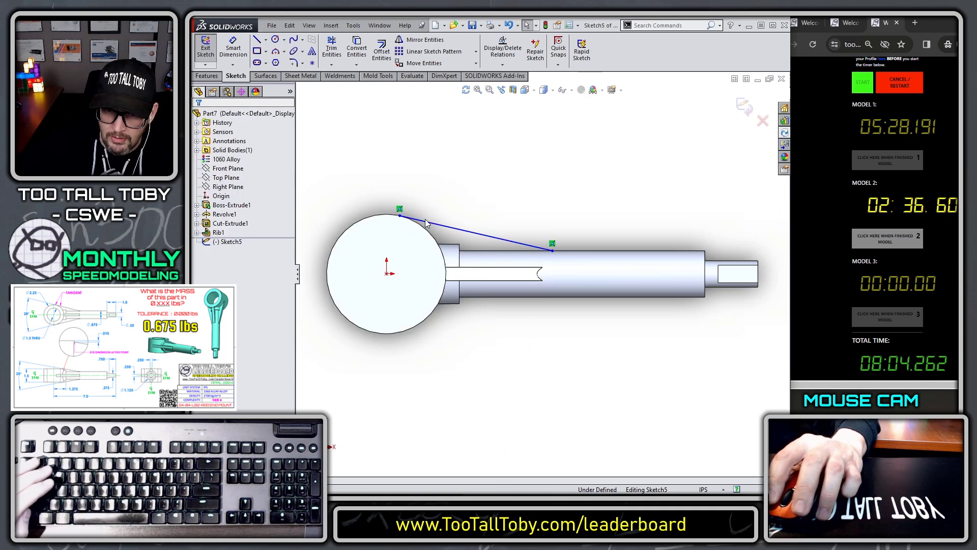
Make the sloped line tangent to the cylinder's circular edge
click(430, 227)
click(433, 235)
click(470, 179)
key(Escape)
Dimension the angle between the tangent line and the Front Plane, setting it to 14 degrees
key(s)
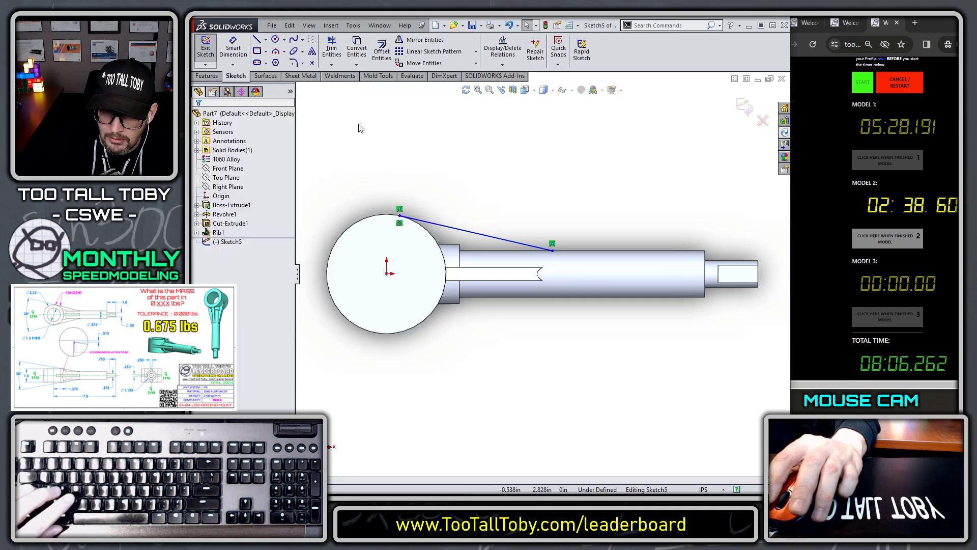
click(434, 148)
click(228, 169)
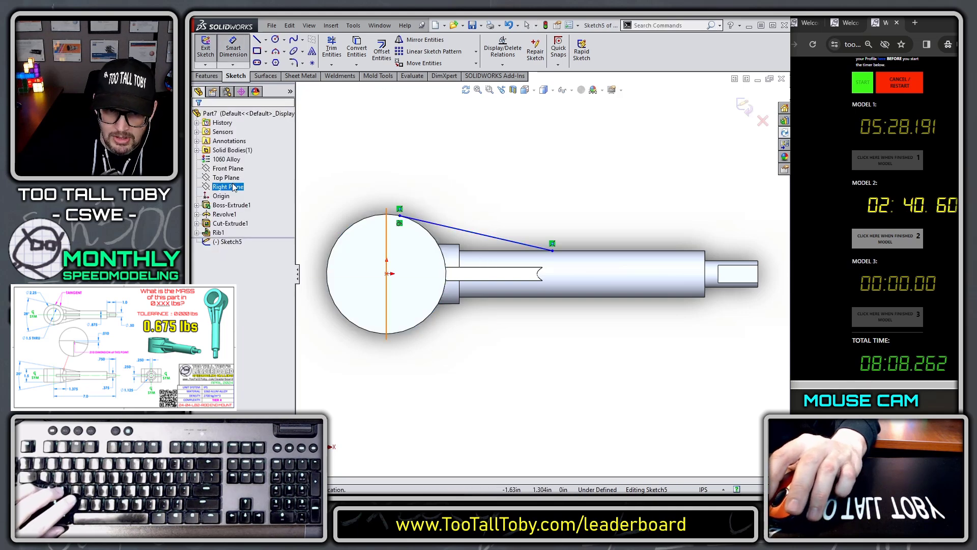
click(470, 233)
click(326, 232)
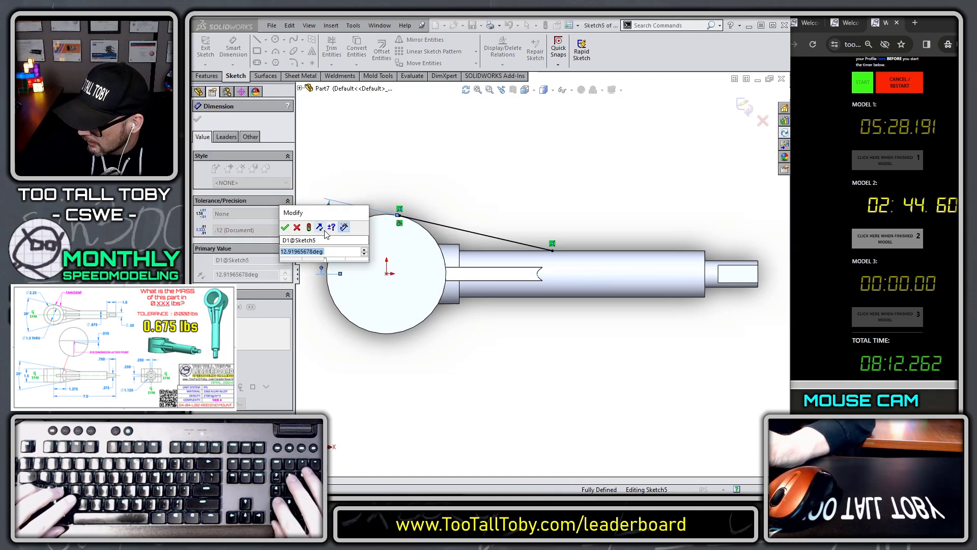
key(Return)
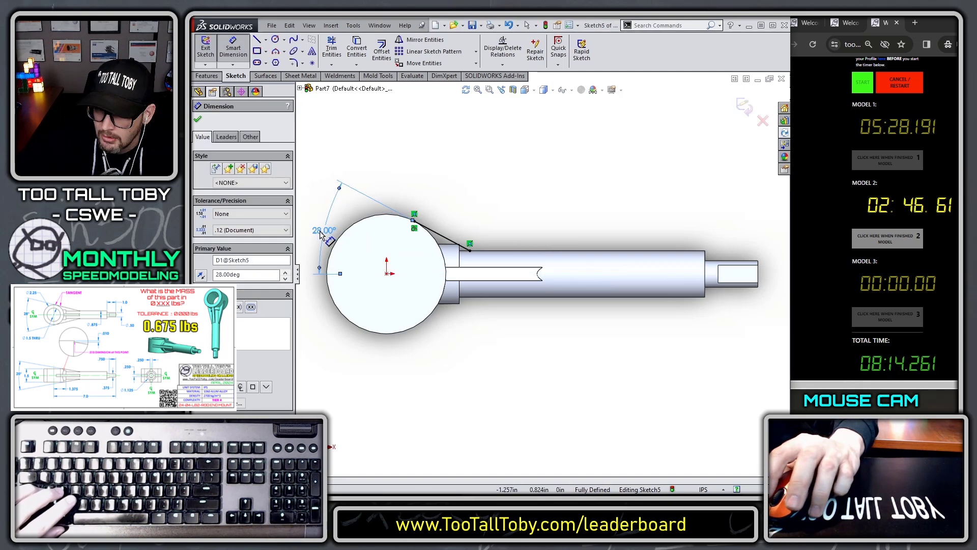
double_click(322, 232)
text(14)
key(Return)
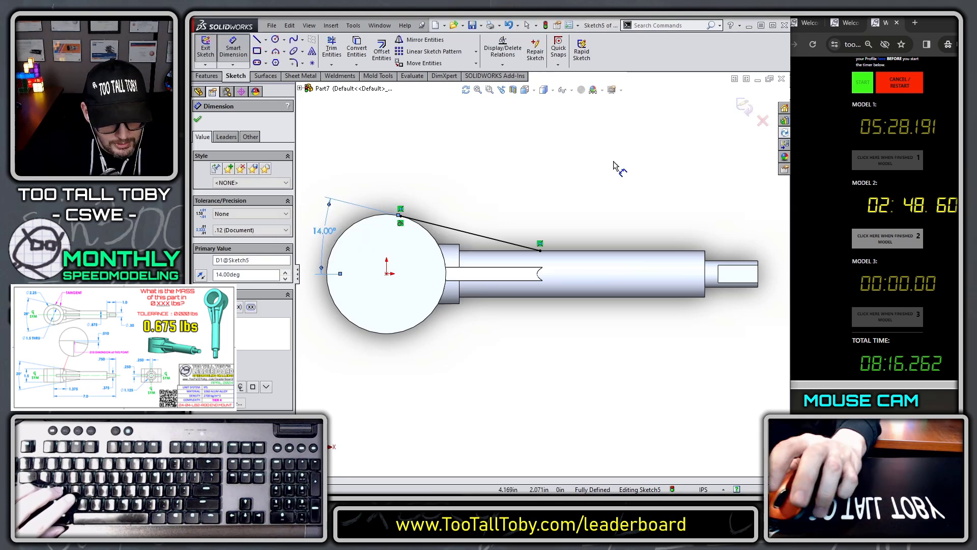
Create a second rib 0.25 in thick from the tangent line
click(201, 76)
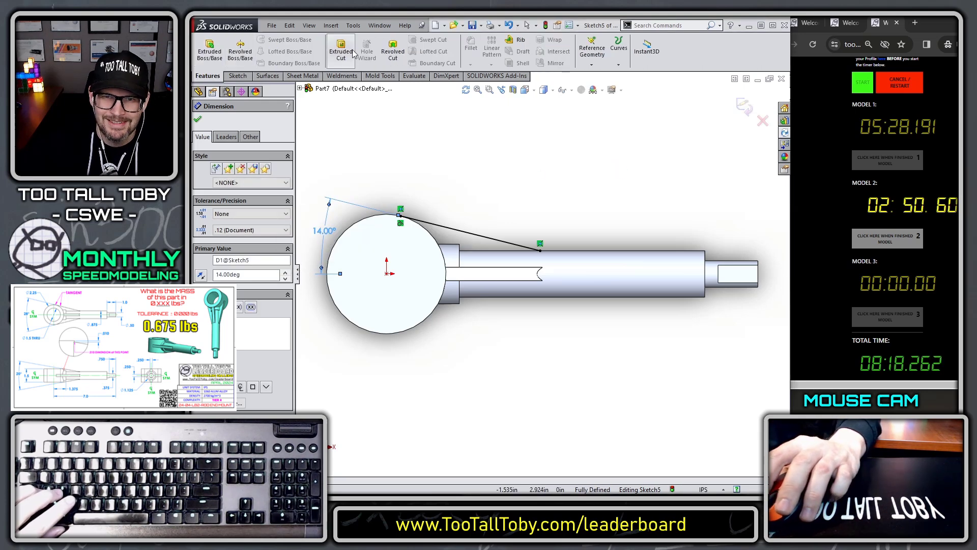
click(509, 44)
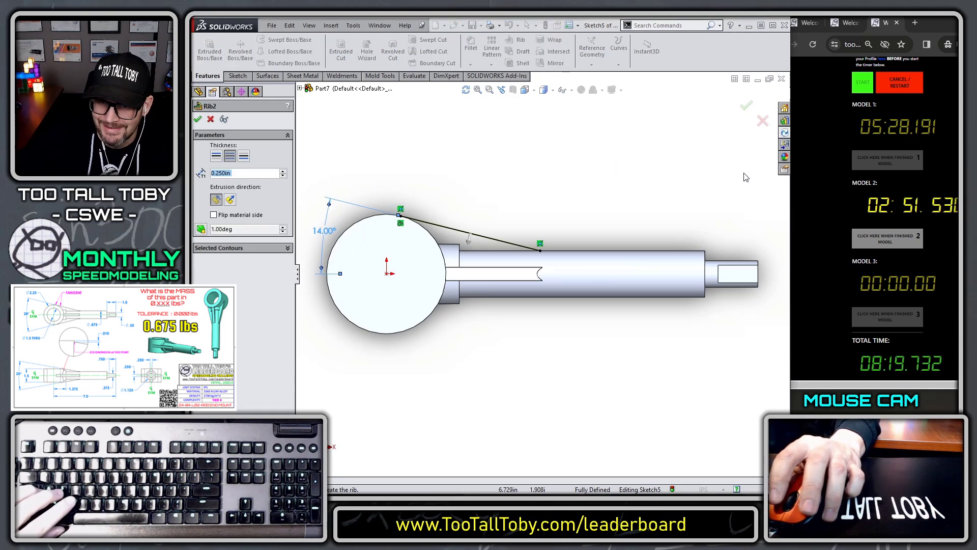
click(743, 111)
Circular-pattern both ribs about the shaft's cylindrical face, with 2 equally spaced instances over 360 degrees
scroll(585, 188, up, 3)
middle_drag(583, 197, 582, 141)
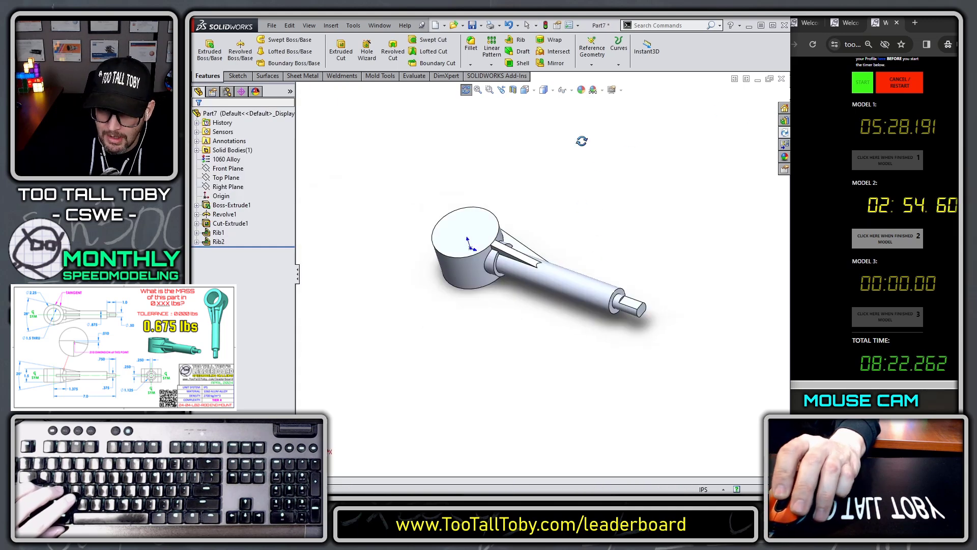
scroll(557, 250, down, 4)
click(491, 64)
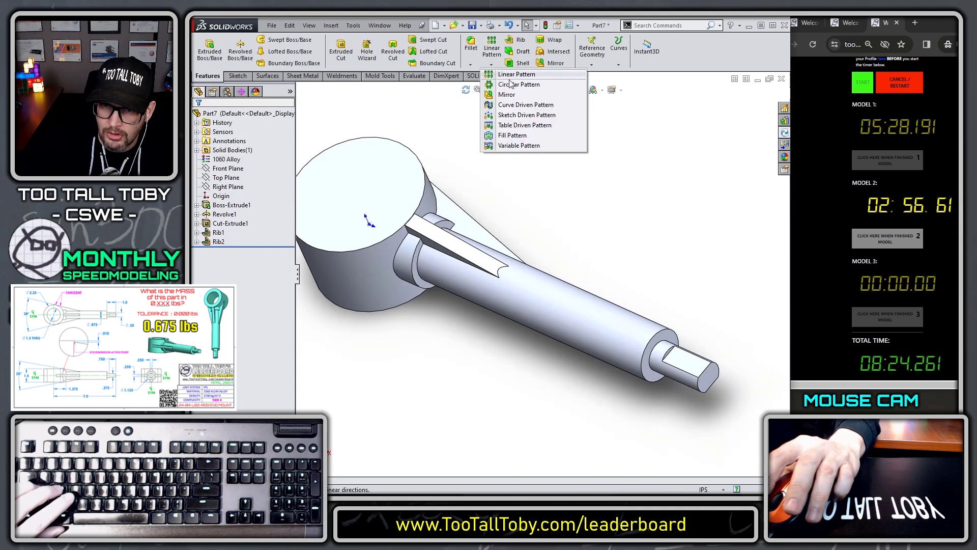
click(510, 88)
click(466, 228)
click(432, 243)
click(239, 151)
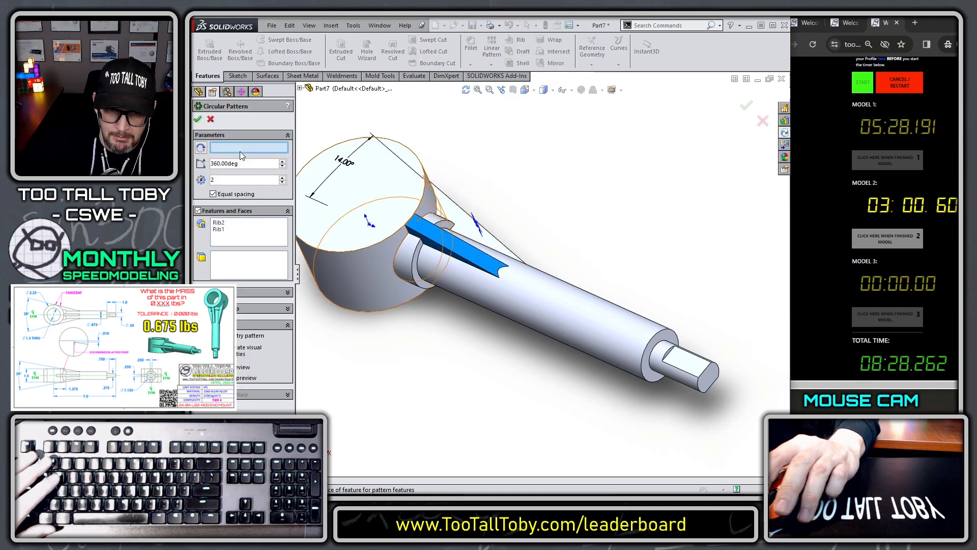
click(554, 307)
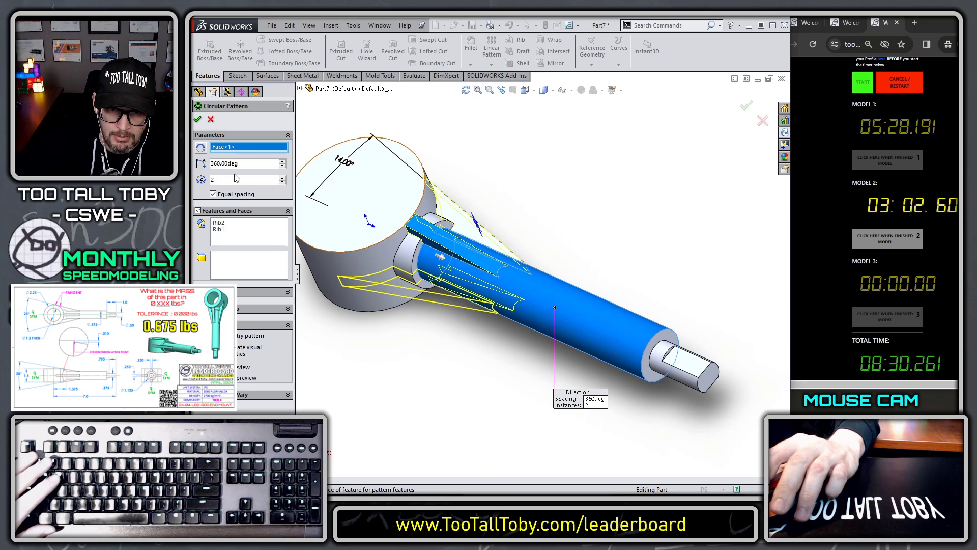
double_click(282, 178)
double_click(284, 183)
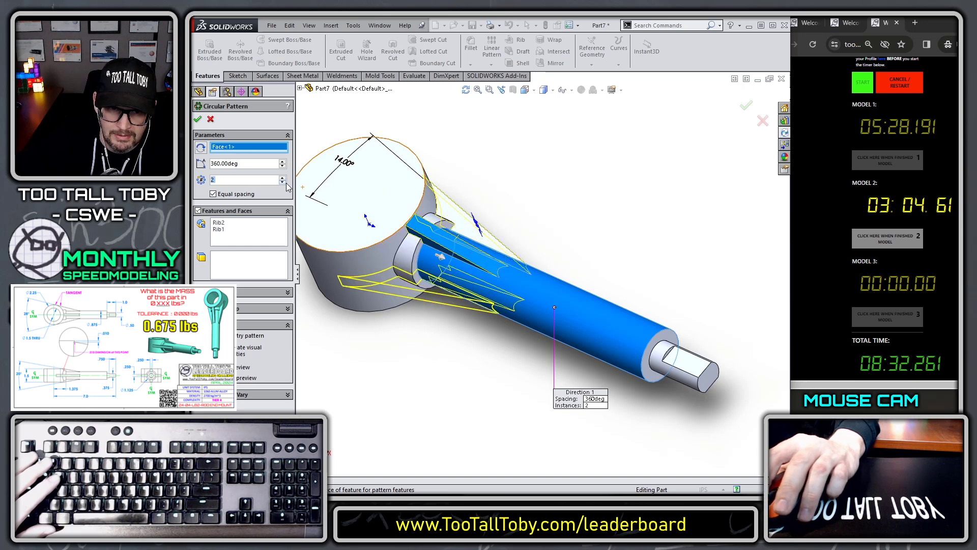
click(198, 120)
On the large cylinder's top face, sketch a circle 1.5 in in diameter centred on the cylinder's axis
scroll(580, 224, down, 2)
mouse_move(582, 233)
middle_down()
mouse_move(467, 247)
mouse_move(464, 341)
middle_up()
click(440, 224)
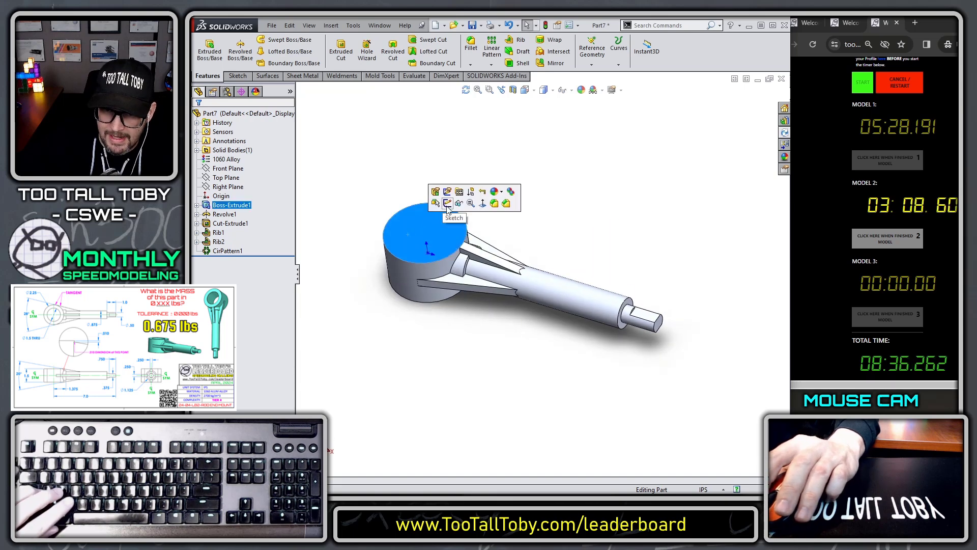
click(450, 207)
key(s)
click(473, 246)
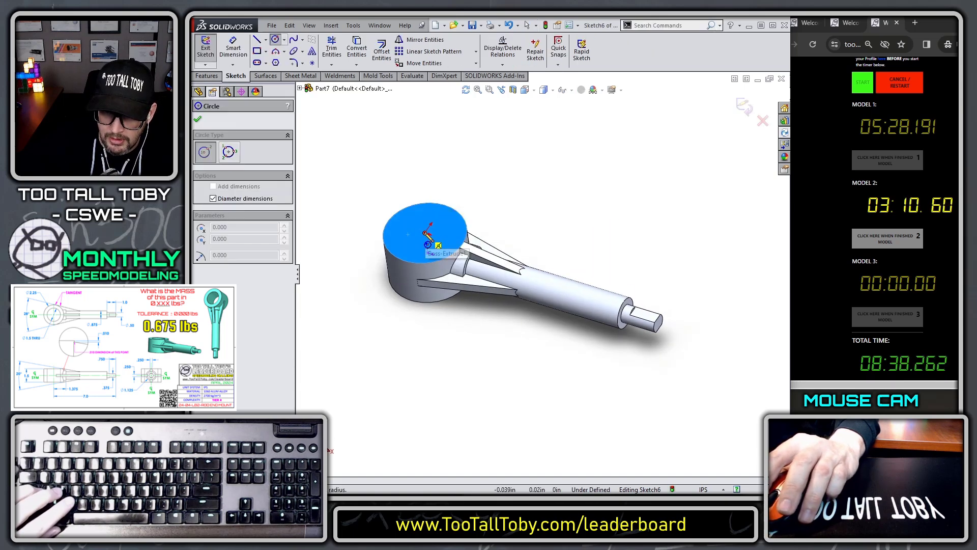
click(426, 233)
click(430, 256)
text(1.5)
key(Return)
Cut the 1.5 in circle through the large cylinder with Extruded Cut, using the Through All end condition
key(s)
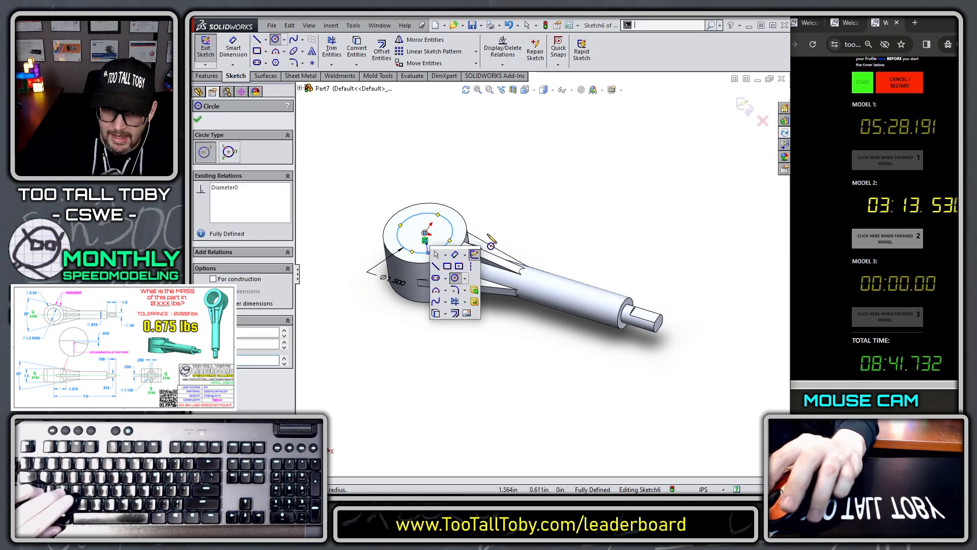
click(474, 304)
right_click(462, 331)
click(506, 153)
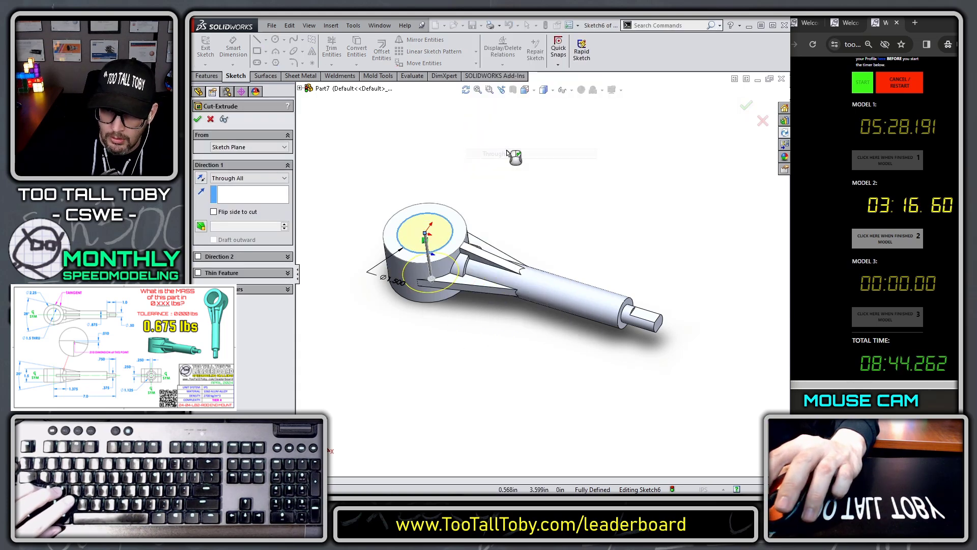
right_click(577, 174)
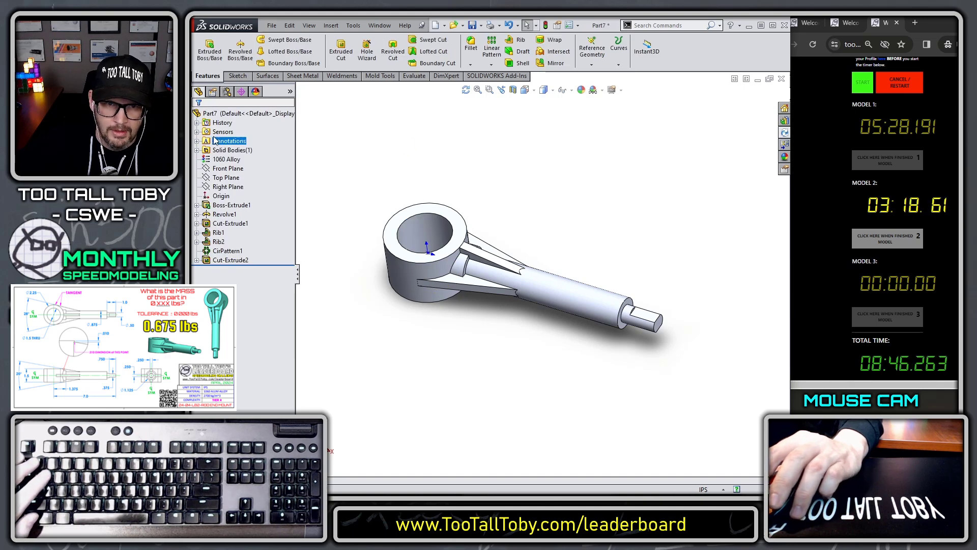
Check the finished part's mass using its mass sensor
click(196, 132)
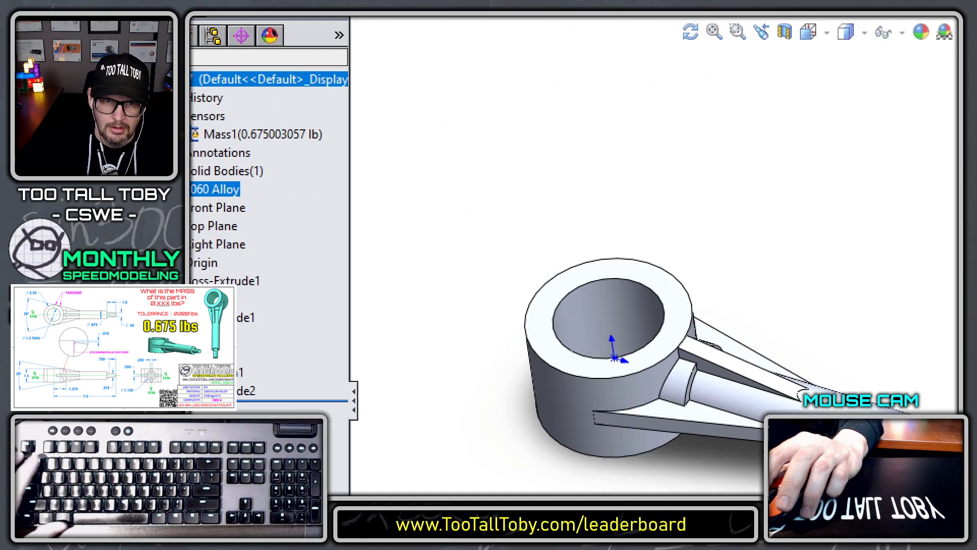
click(232, 159)
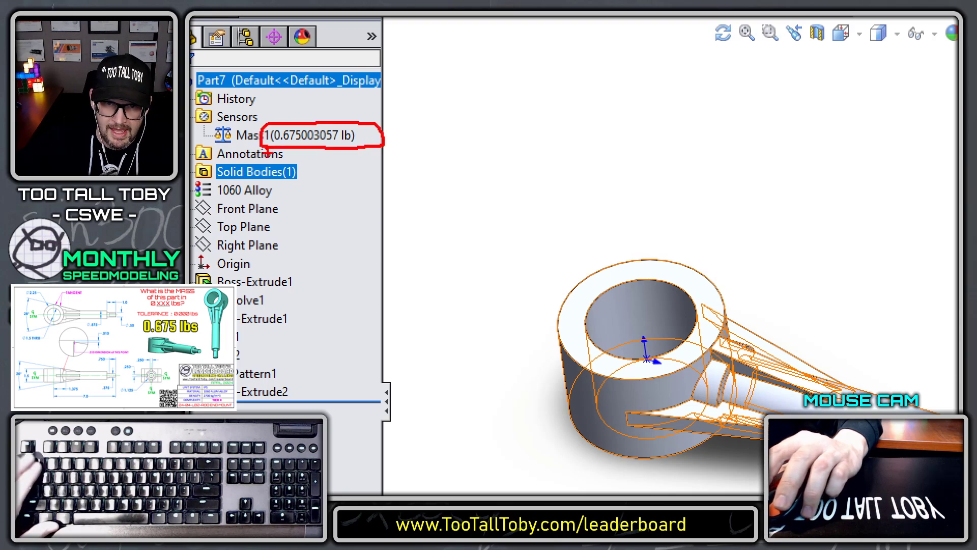
click(534, 343)
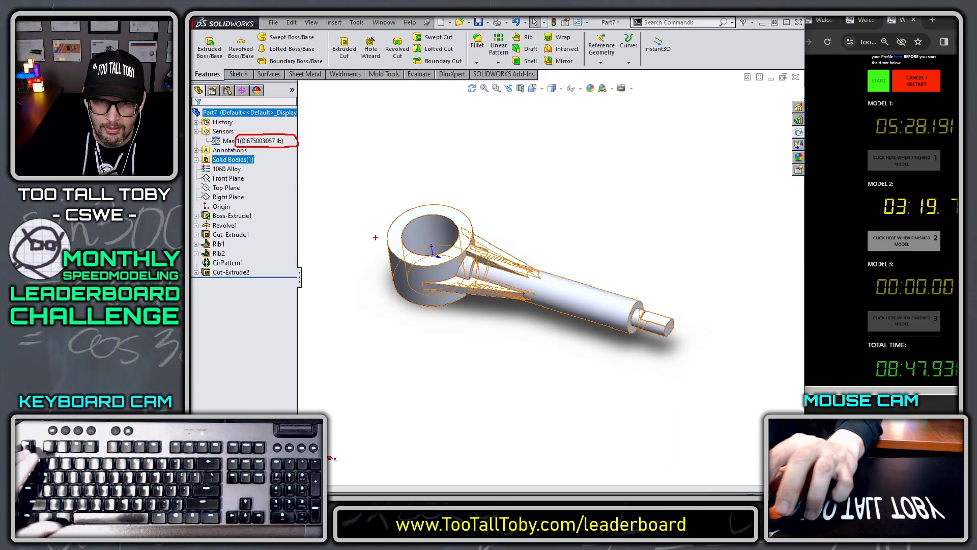
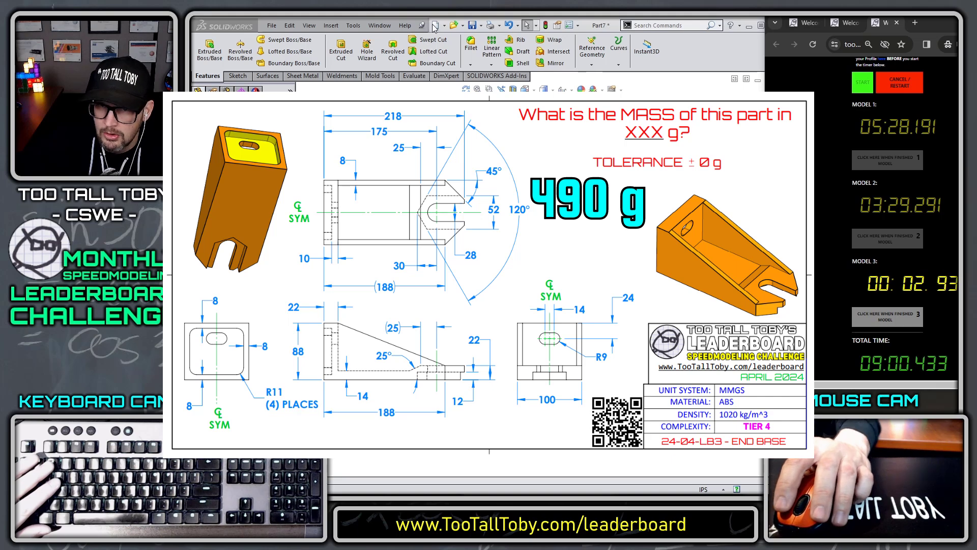
Create a new MMGS part and start a sketch on its Front Plane
click(434, 27)
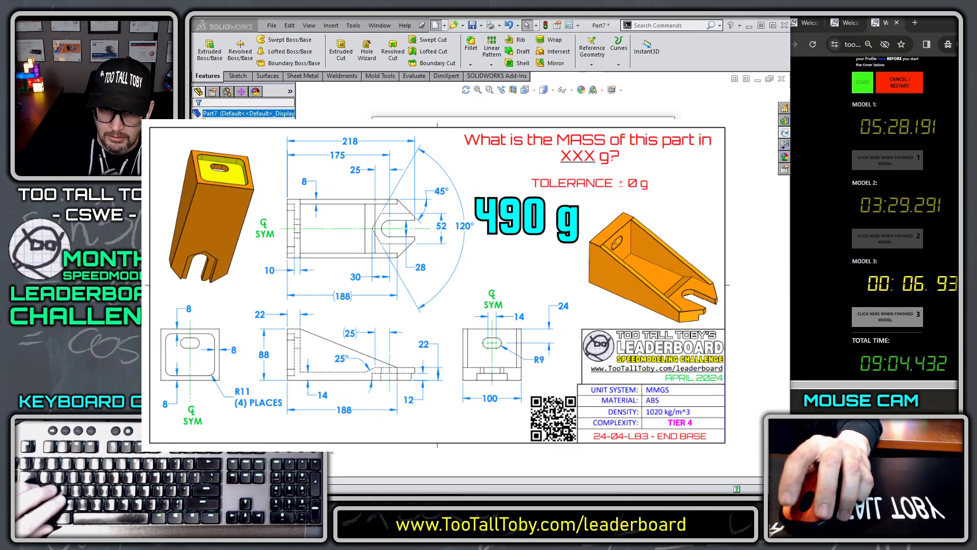
click(223, 168)
click(227, 156)
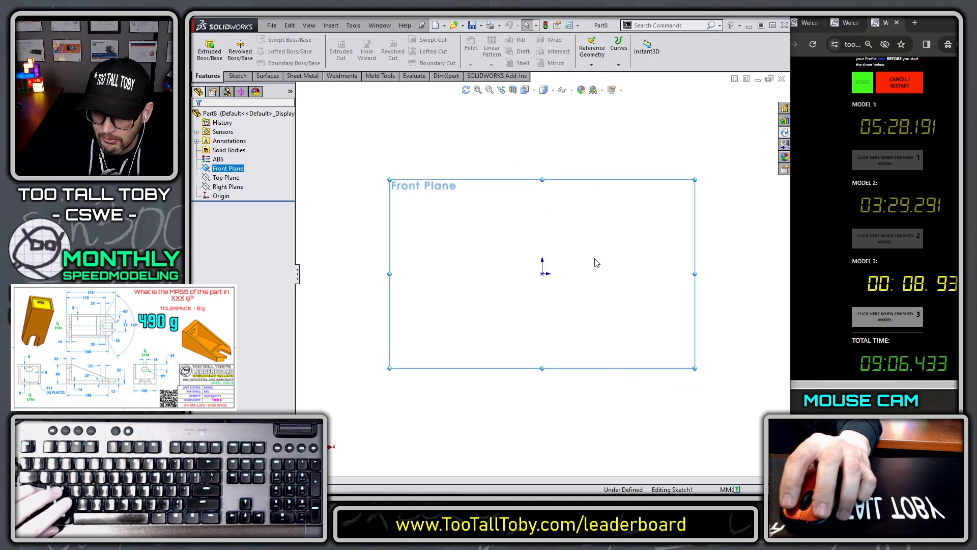
Draw an 88 mm vertical line up from the origin and a 22 mm horizontal line outward from its upper end
key(s)
click(602, 266)
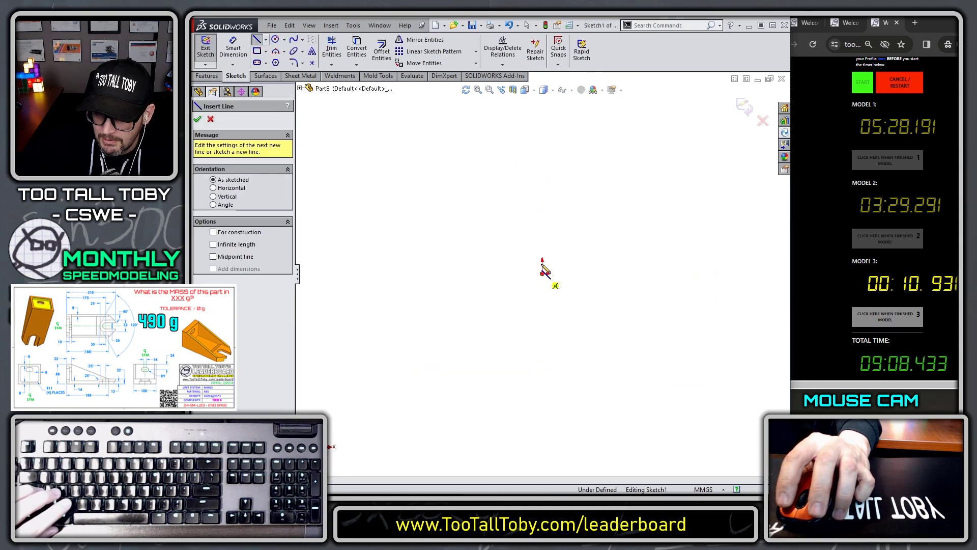
click(542, 273)
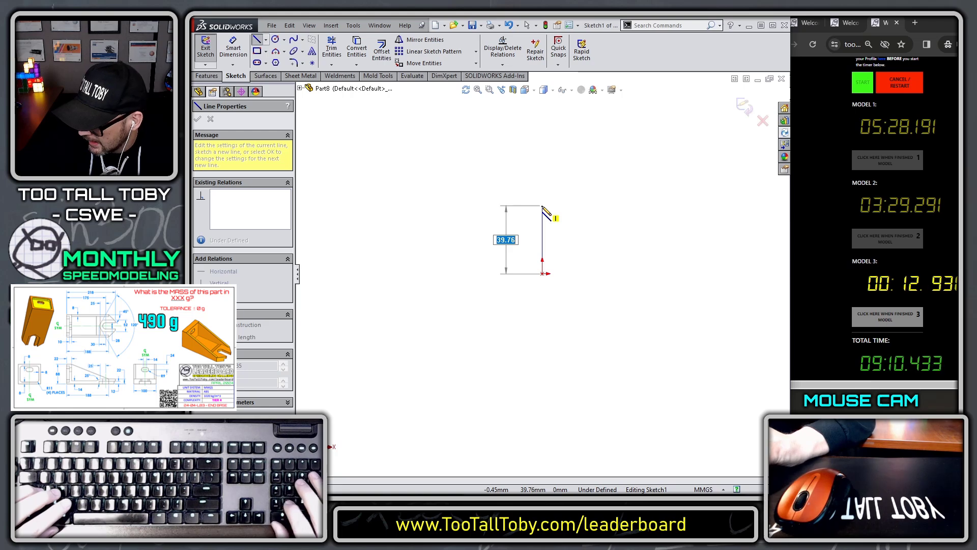
key(Return)
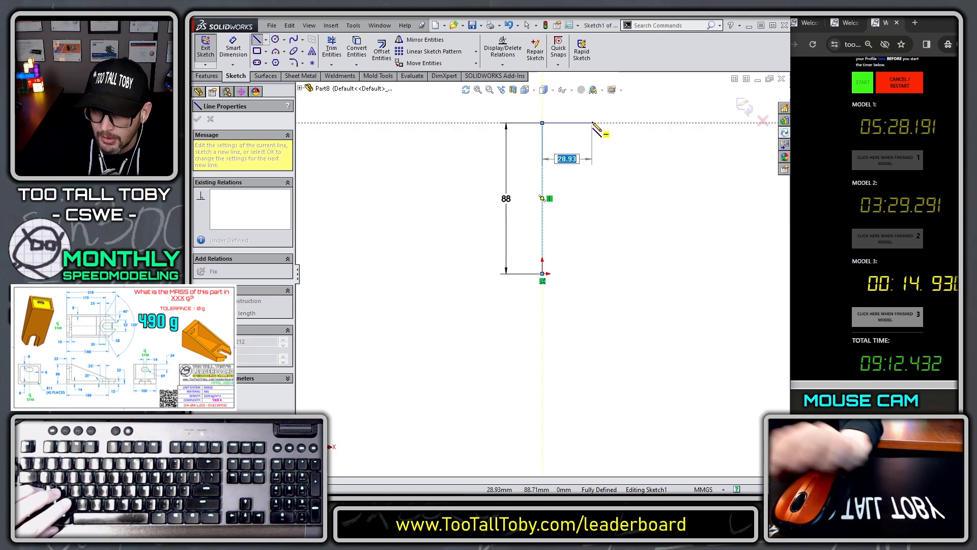
text(22)
key(Return)
scroll(543, 270, down, 3)
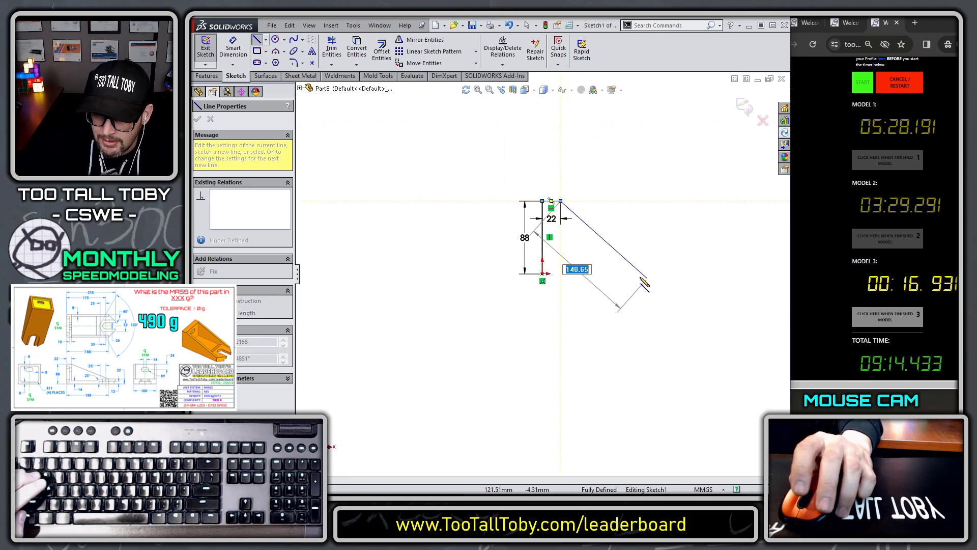
key(Escape)
Draw a 188 mm horizontal base line from the origin and a 22 mm vertical line up from its far end
click(542, 274)
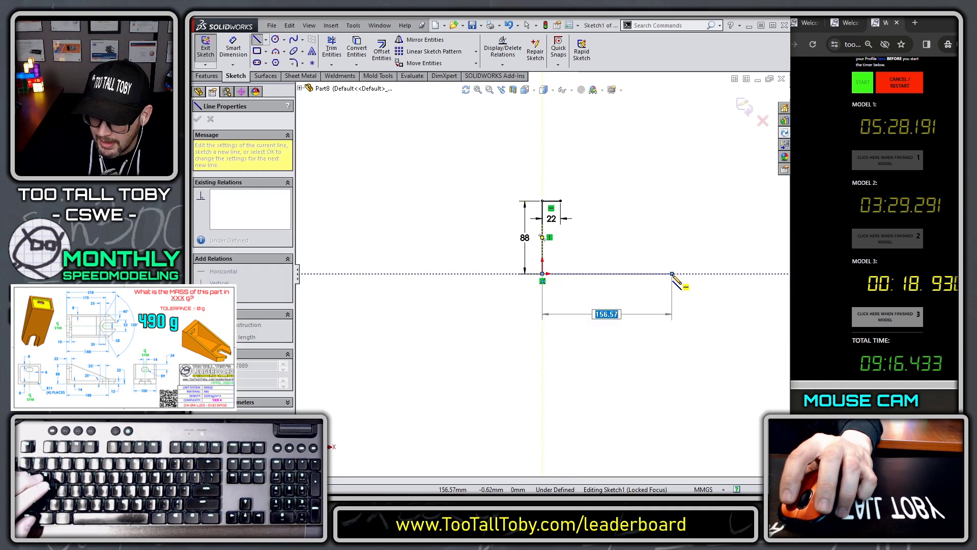
text(188)
key(Return)
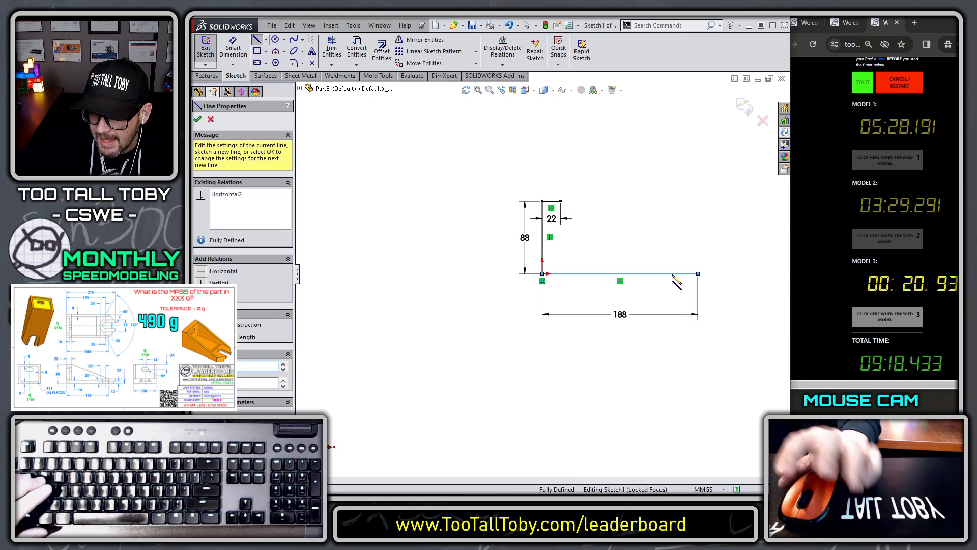
text(22)
key(Return)
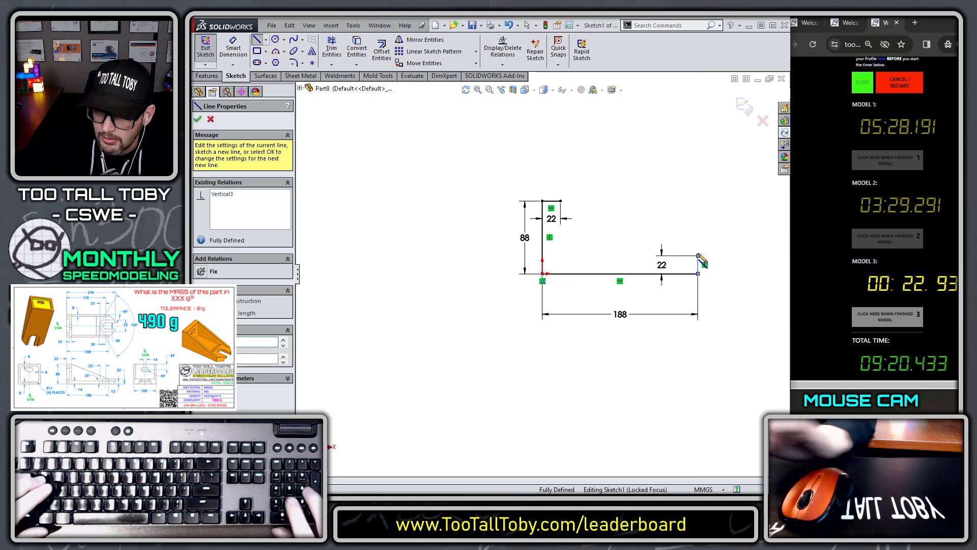
Close the wedge profile with a sloped line between the two short lines' free ends and extrude it 50 mm
click(560, 202)
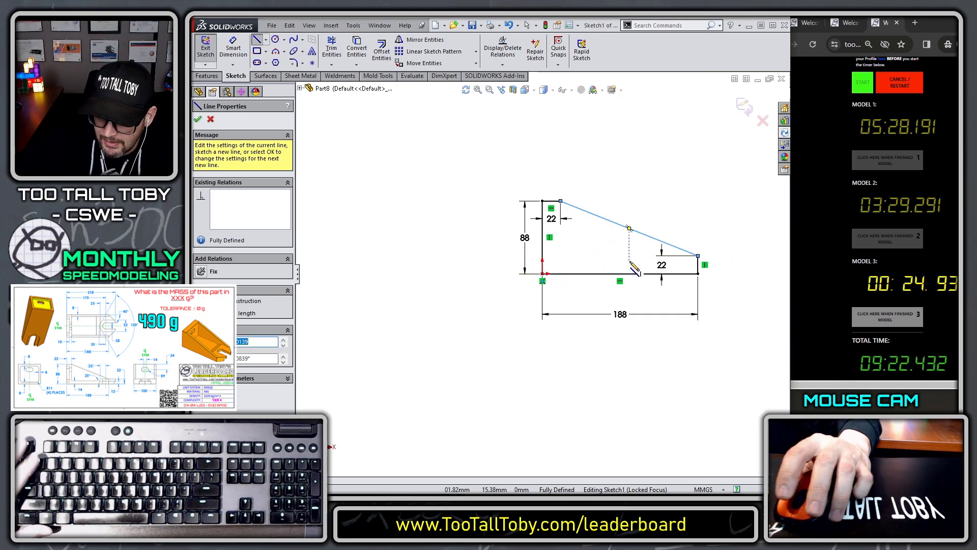
key(Escape)
key(s)
click(618, 286)
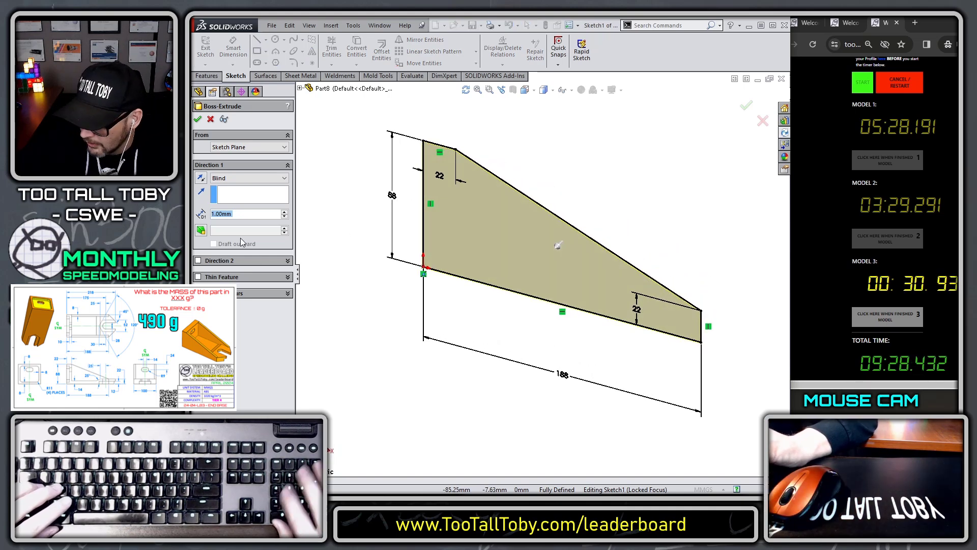
text(50)
key(Return)
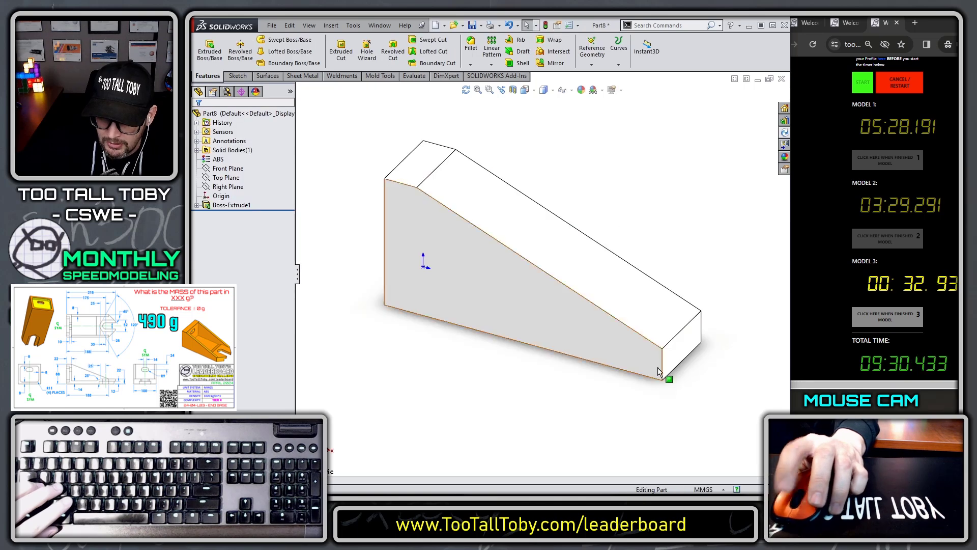
Sketch on the wedge's origin-side face a line chain from the short end's upper corner: horizontal, sloping down, horizontal floor, upward line
middle_drag(657, 368, 561, 295)
click(562, 293)
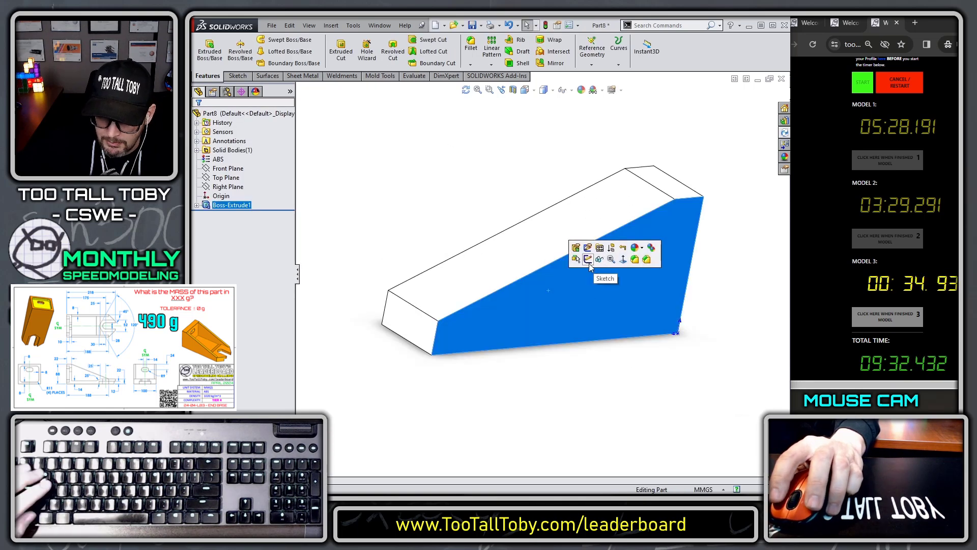
click(588, 260)
key(s)
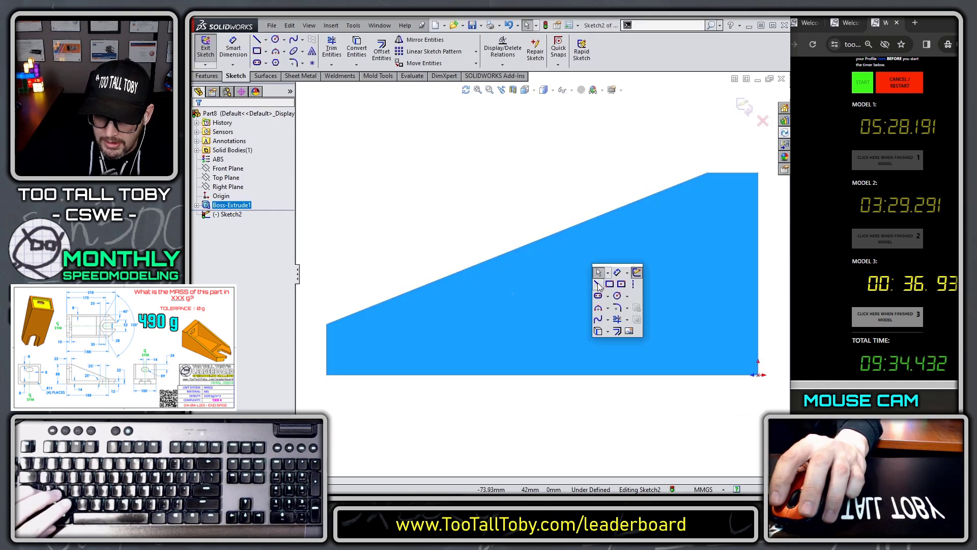
click(598, 284)
click(326, 324)
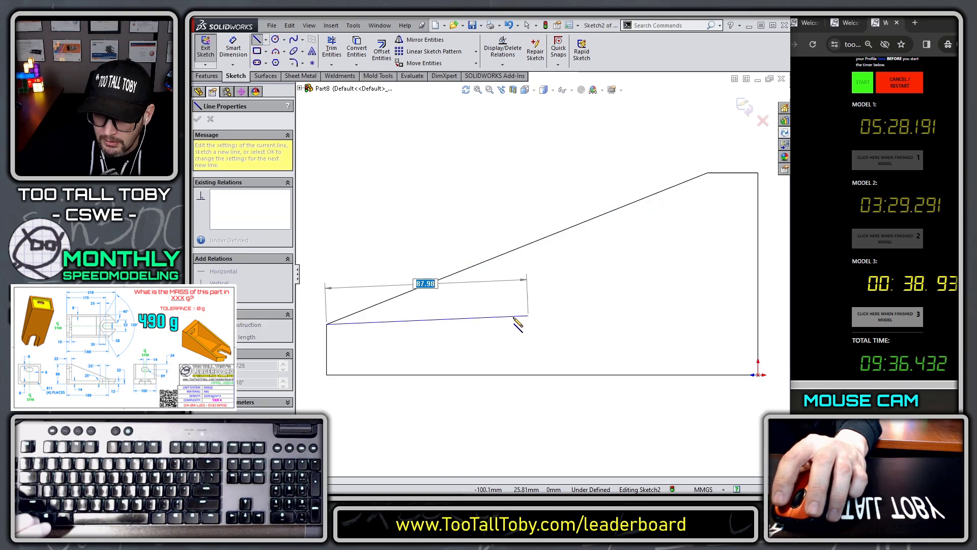
click(423, 324)
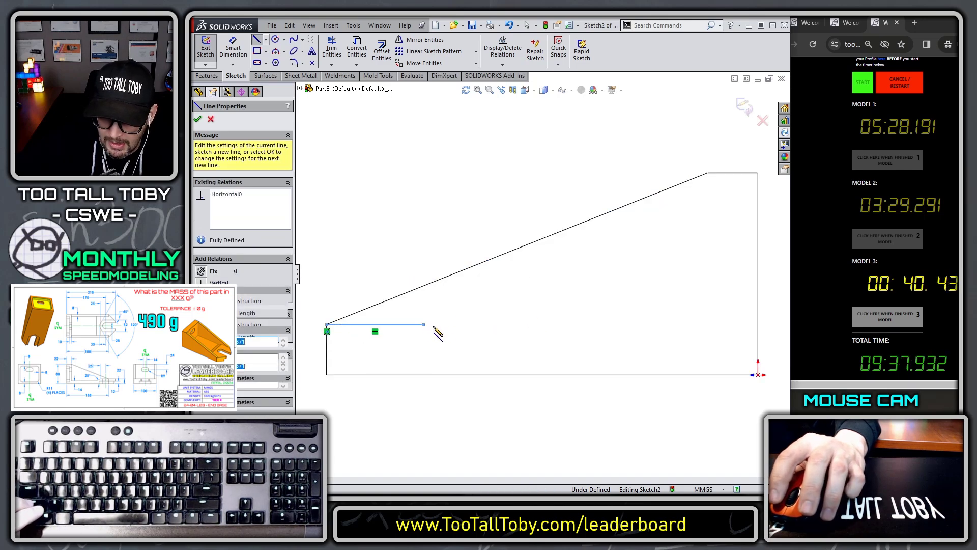
click(463, 349)
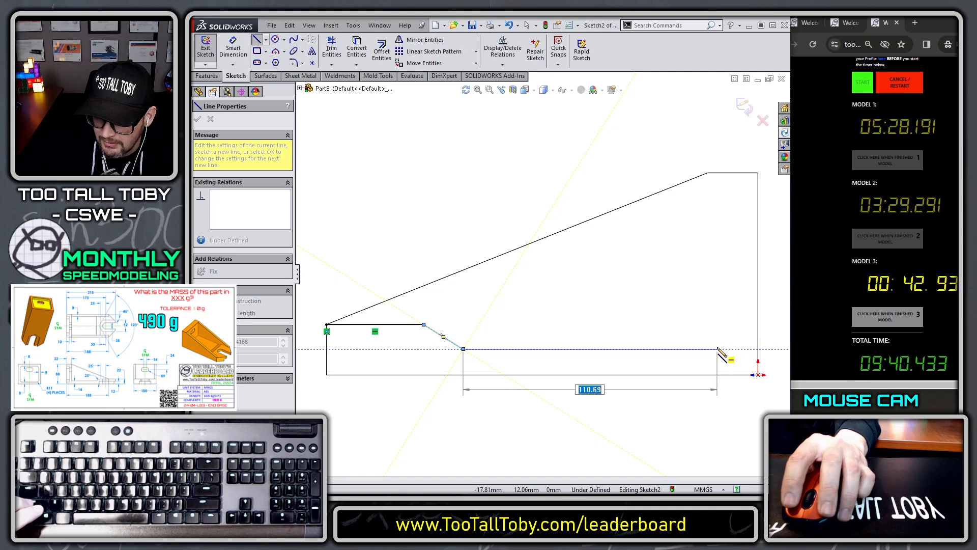
click(697, 348)
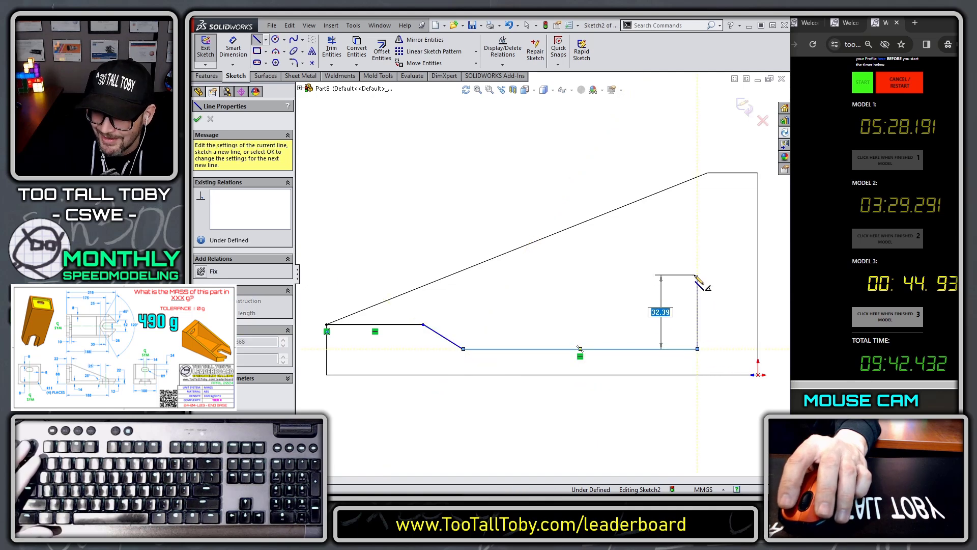
click(697, 275)
key(Escape)
Attach the upright line's free end to the upper end of the wedge's slope and make the line vertical
drag(697, 274, 707, 174)
click(705, 258)
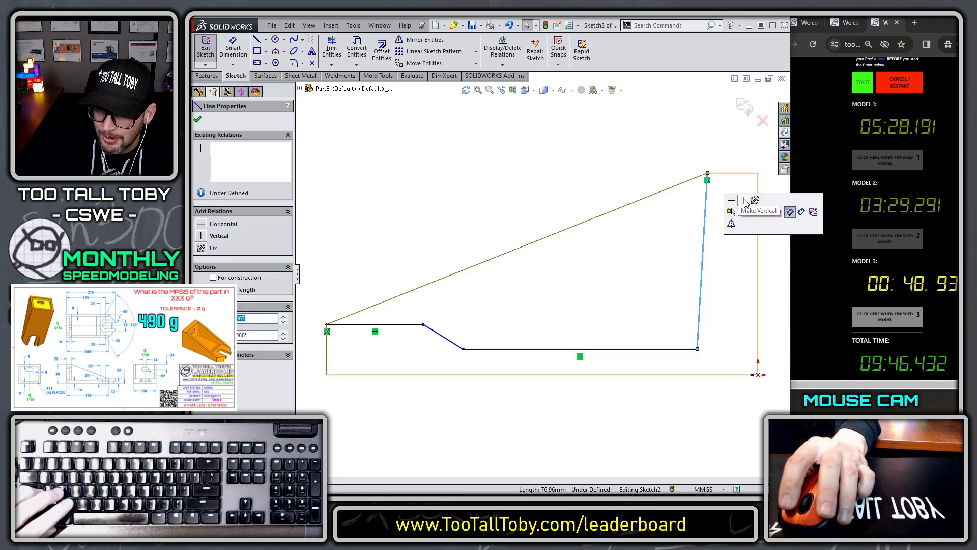
click(744, 202)
Dimension the sketch's long horizontal floor line 14 mm above the wedge's bottom edge
key(s)
click(596, 166)
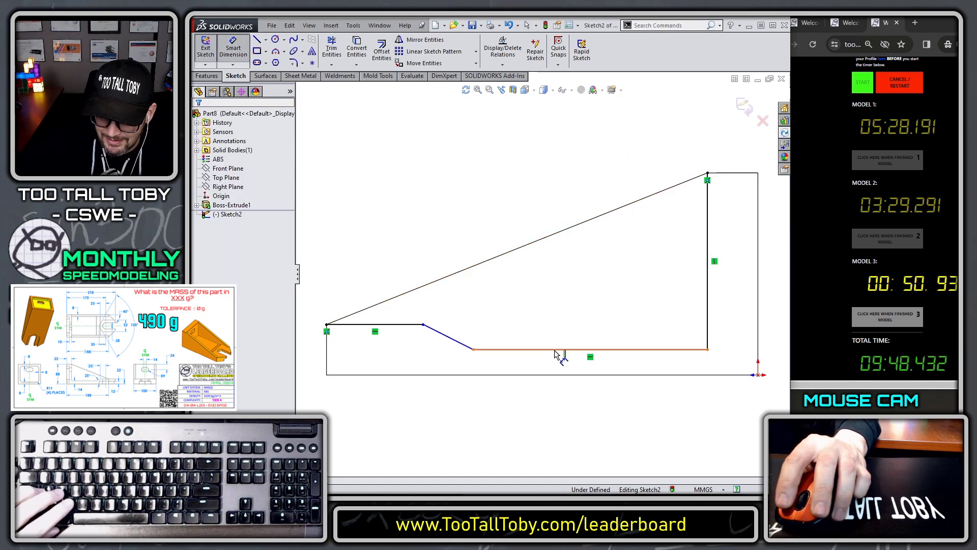
click(556, 354)
click(590, 407)
text(1)
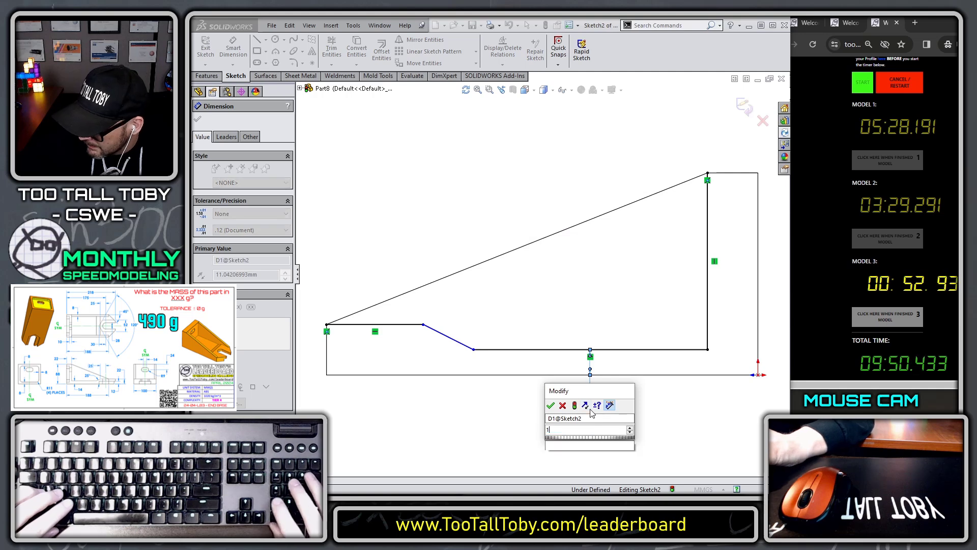
text(4)
key(Return)
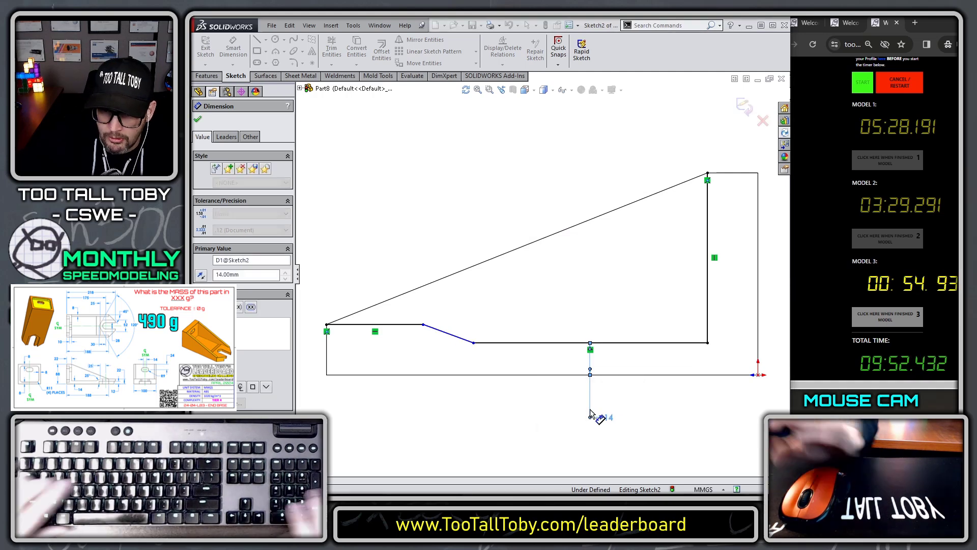
key(Escape)
Set the angle between the short sloped line and the floor line to 25 degrees
click(458, 337)
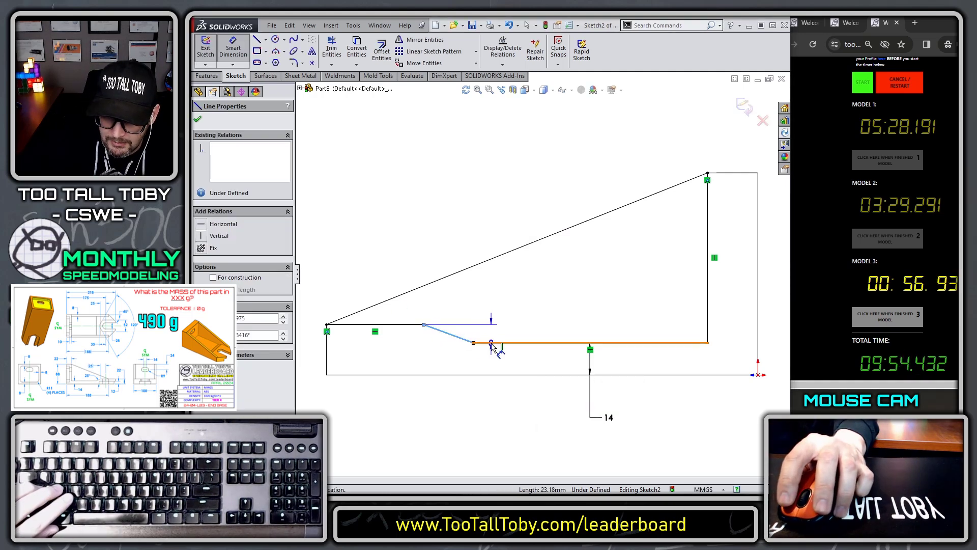
click(491, 346)
click(375, 338)
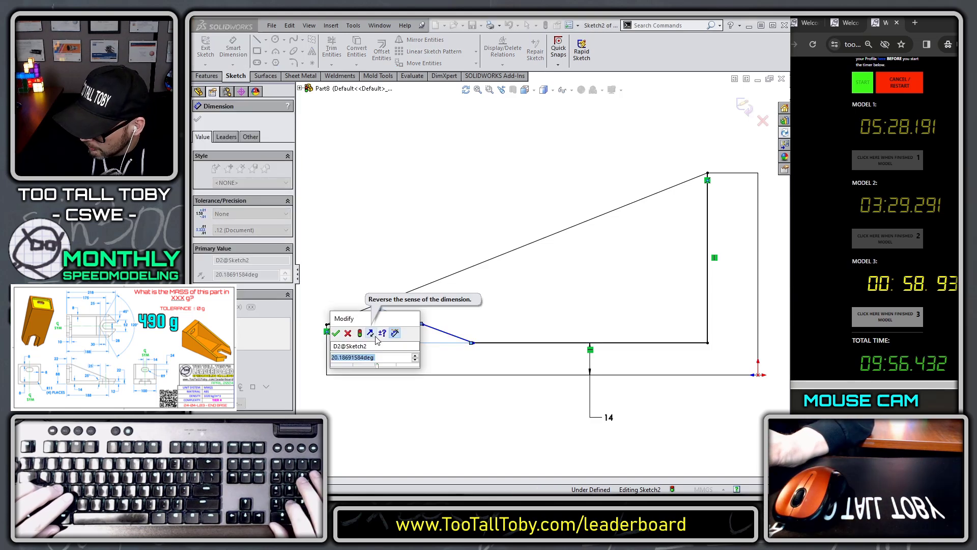
text(25)
key(Return)
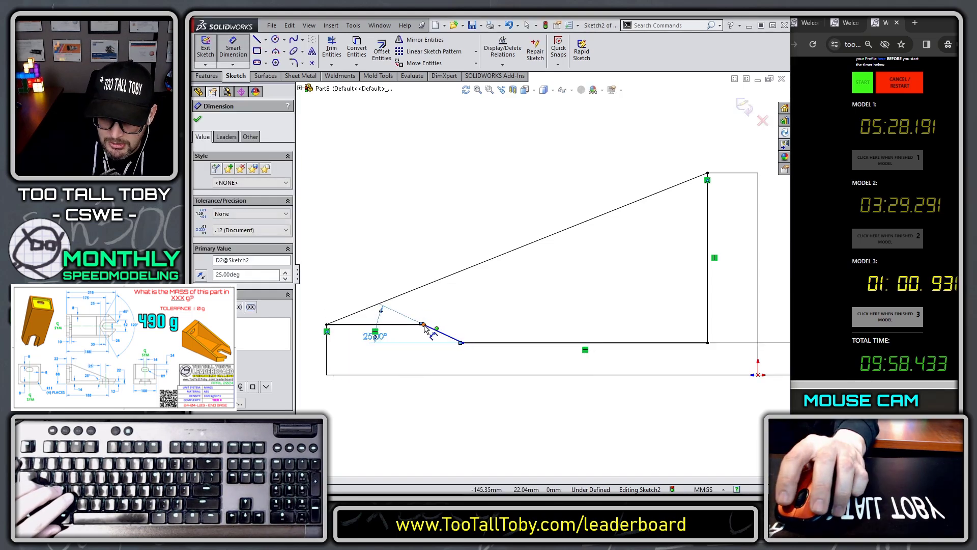
Dimension the short sloped line's upper endpoint 150 mm from the wedge's tall vertical edge
click(423, 324)
scroll(542, 274, up, 2)
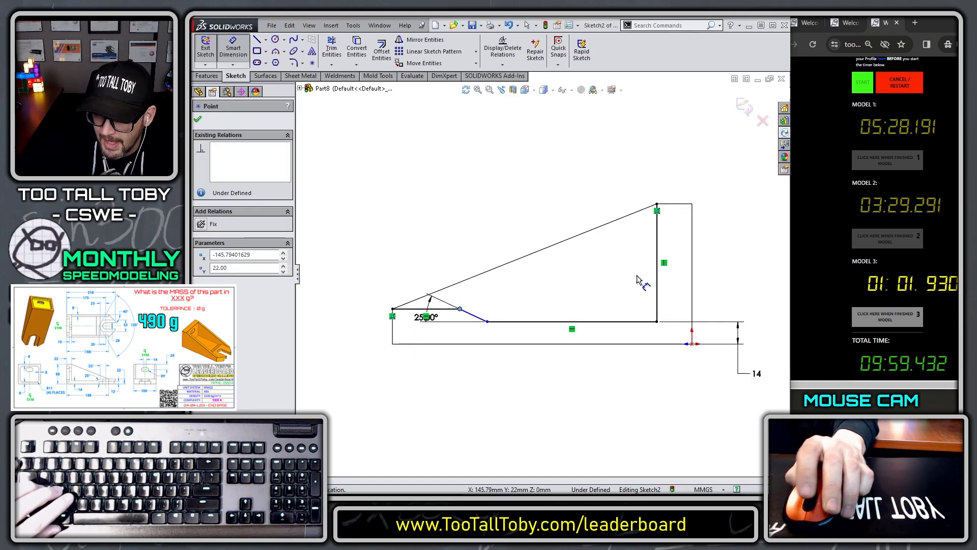
click(692, 265)
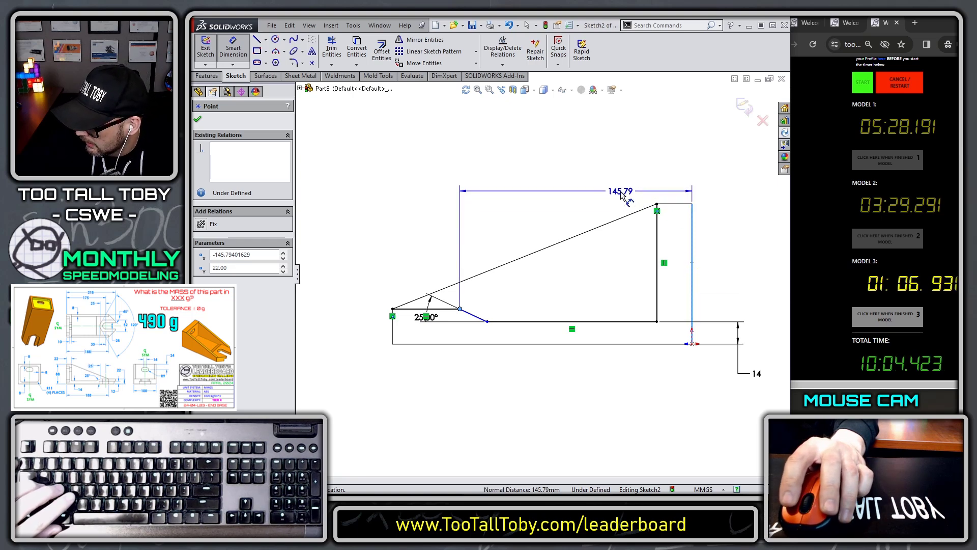
click(570, 181)
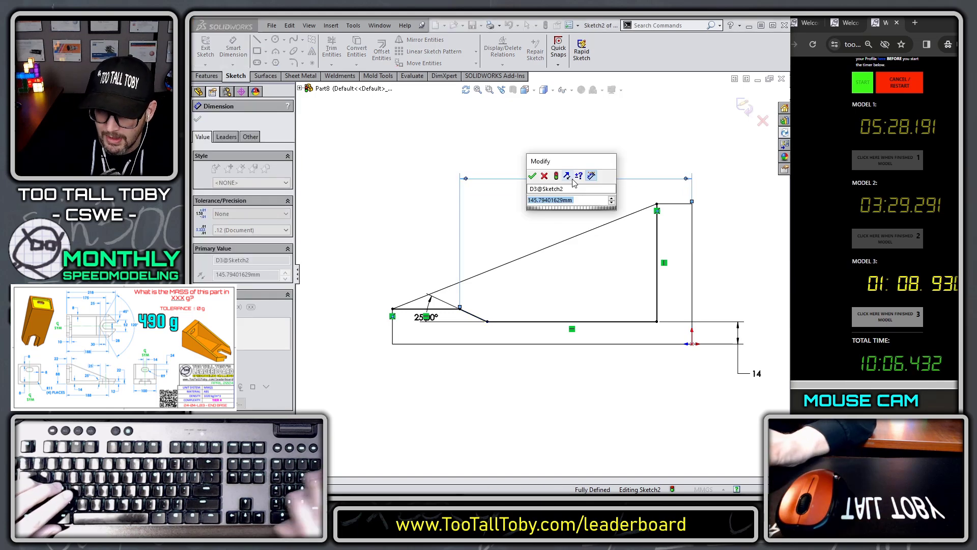
text(150)
key(Return)
Close the profile by converting the wedge's long sloped edge, and cut it to an 8 mm offset from the opposite side face
middle_drag(573, 184, 533, 285)
key(Escape)
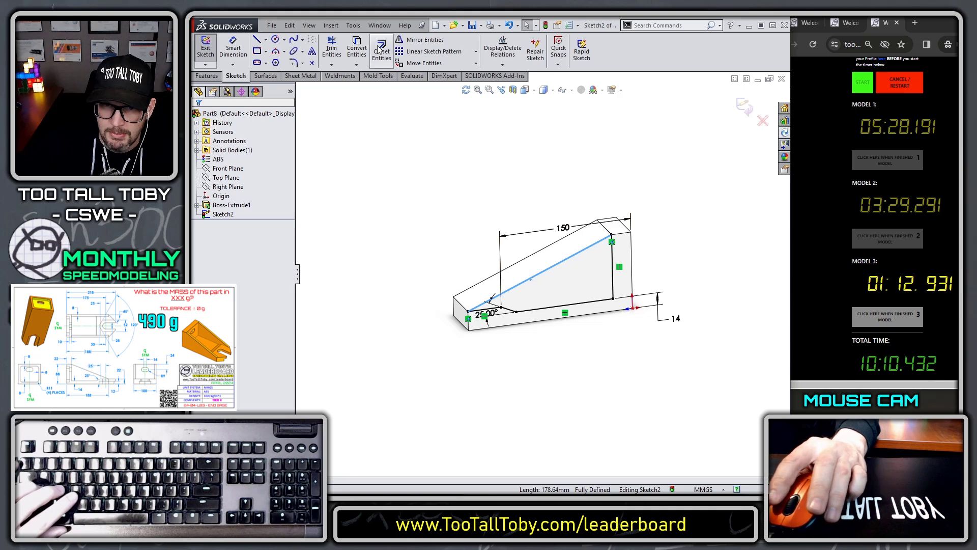
key(s)
click(516, 221)
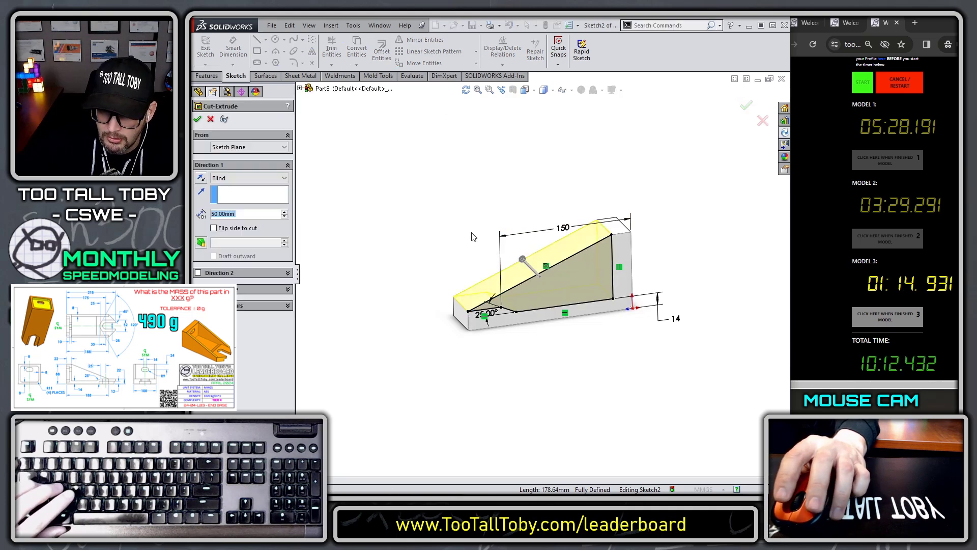
right_click(385, 190)
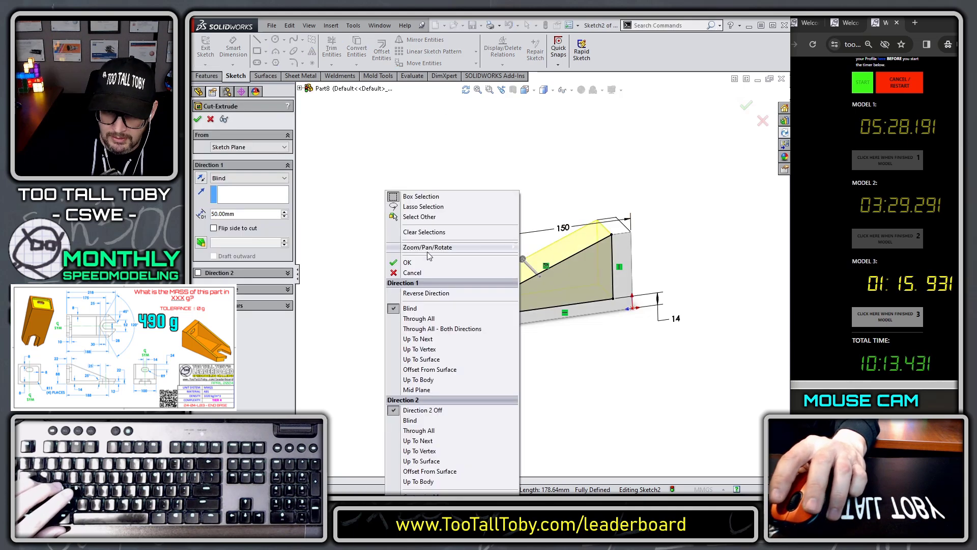
click(430, 369)
middle_drag(445, 313, 488, 277)
click(506, 285)
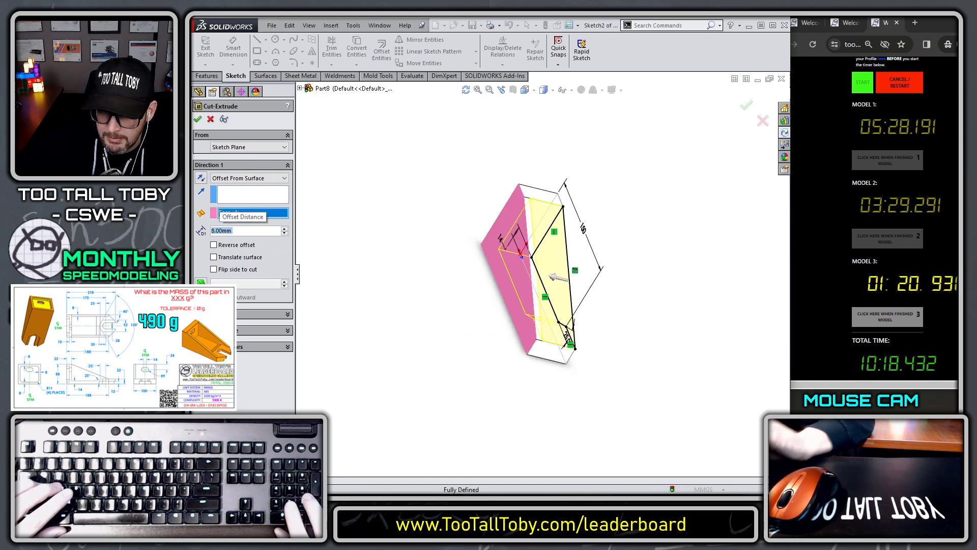
key(Return)
Start a sketch on the tall end face and draw a rectangle about 70 mm high starting on its origin-side vertical edge
middle_drag(640, 318, 434, 286)
click(545, 286)
click(582, 248)
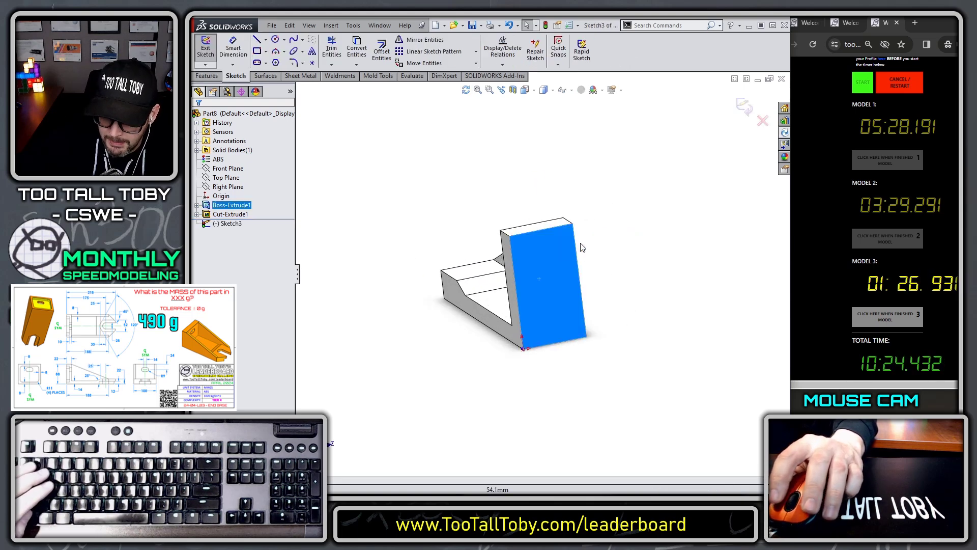
key(s)
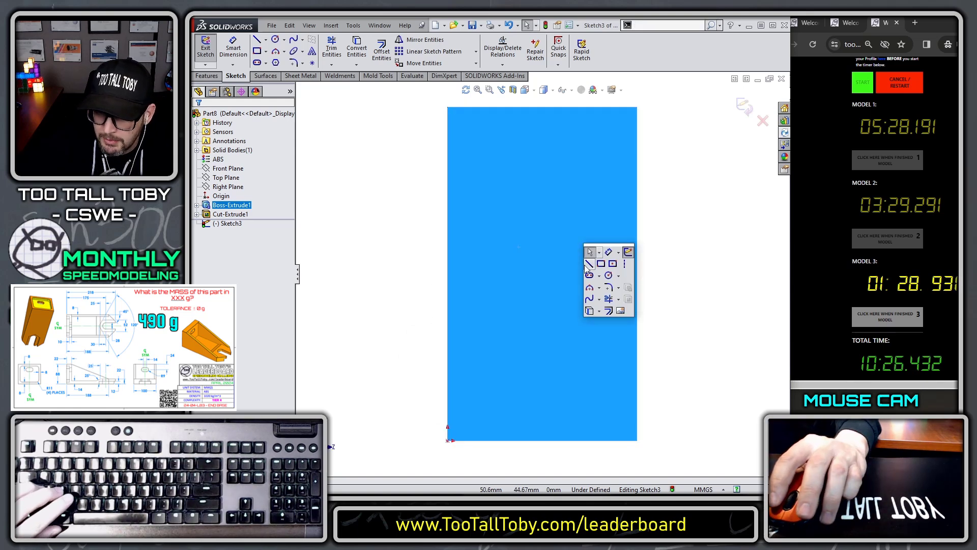
click(600, 263)
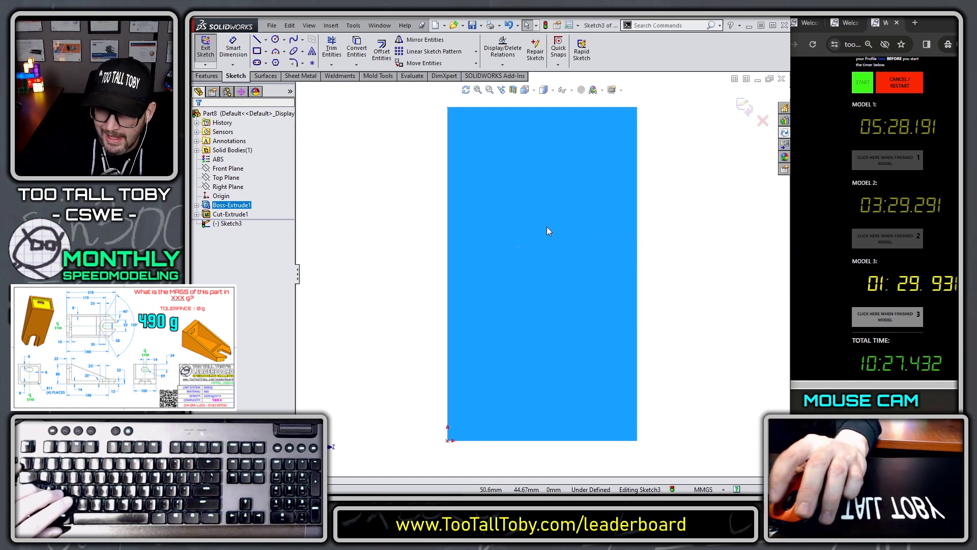
click(448, 140)
click(595, 405)
key(Escape)
Dimension the rectangle's free vertical side 8 mm from the end face's outer vertical edge
key(s)
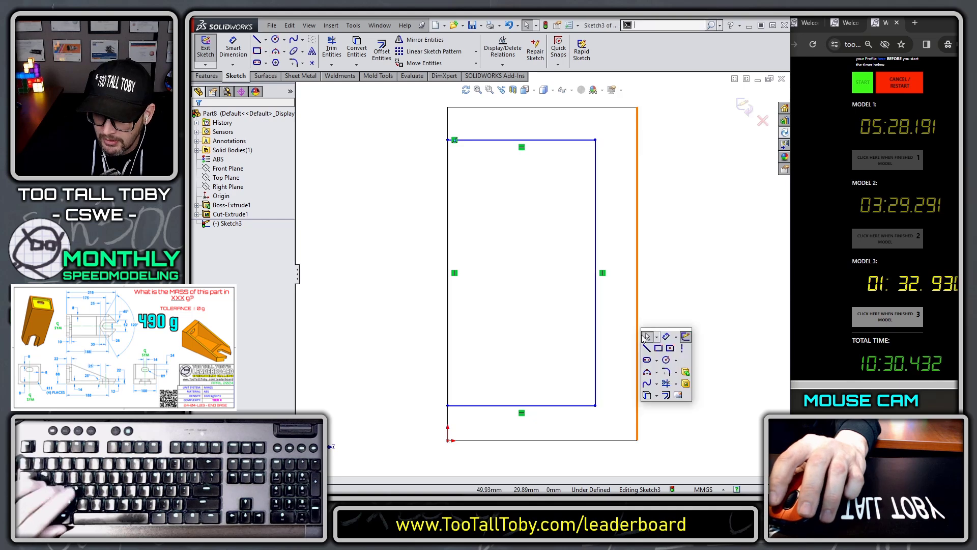
click(666, 336)
click(596, 339)
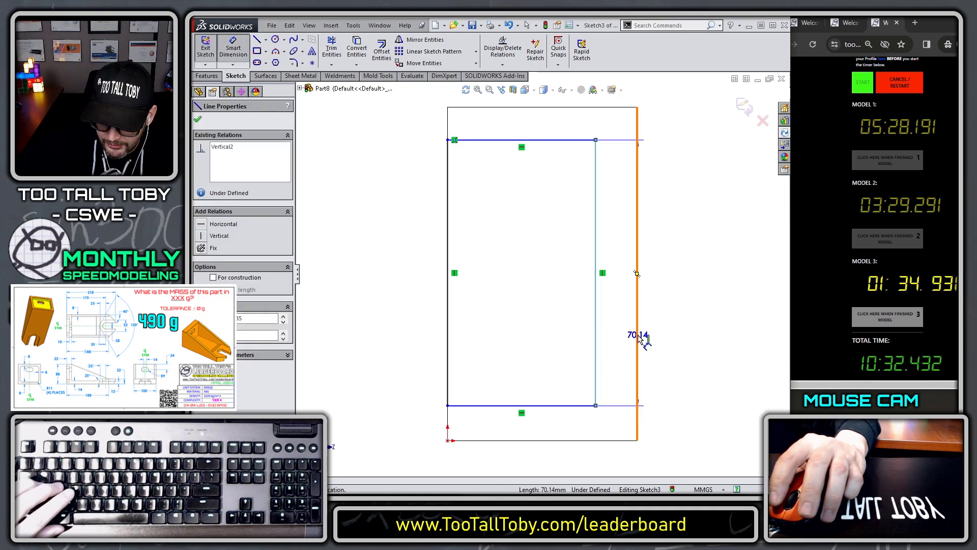
click(637, 335)
click(695, 336)
text(8)
key(Return)
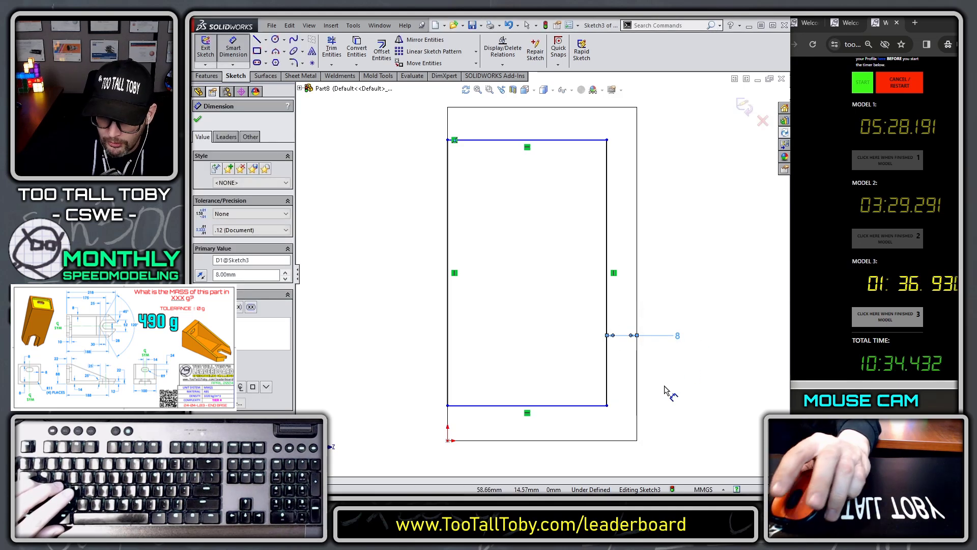
Dimension the rectangle's lower and upper sides 8 mm from the end face's bottom and top edges
click(589, 405)
click(581, 441)
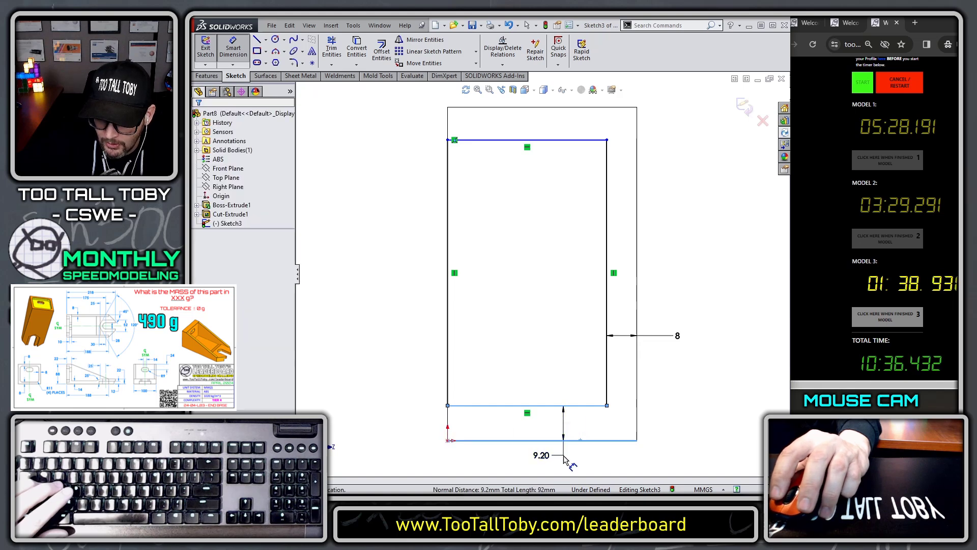
click(562, 461)
text(8)
key(Return)
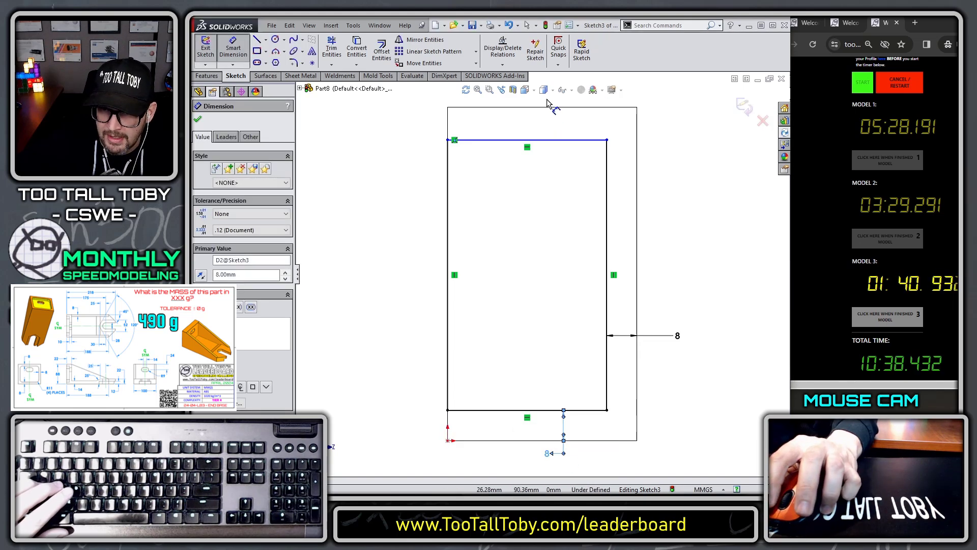
click(549, 108)
click(558, 145)
key(f)
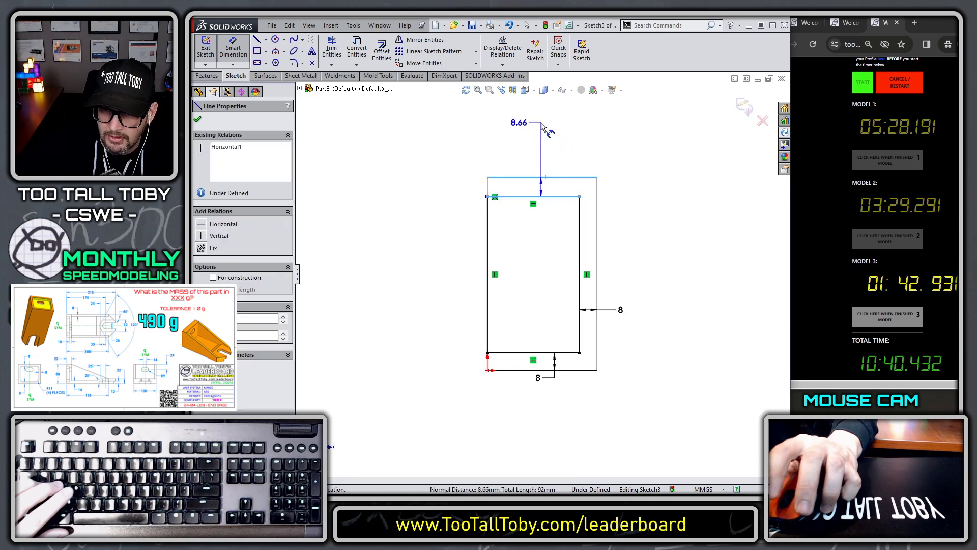
click(548, 131)
key(Return)
key(Escape)
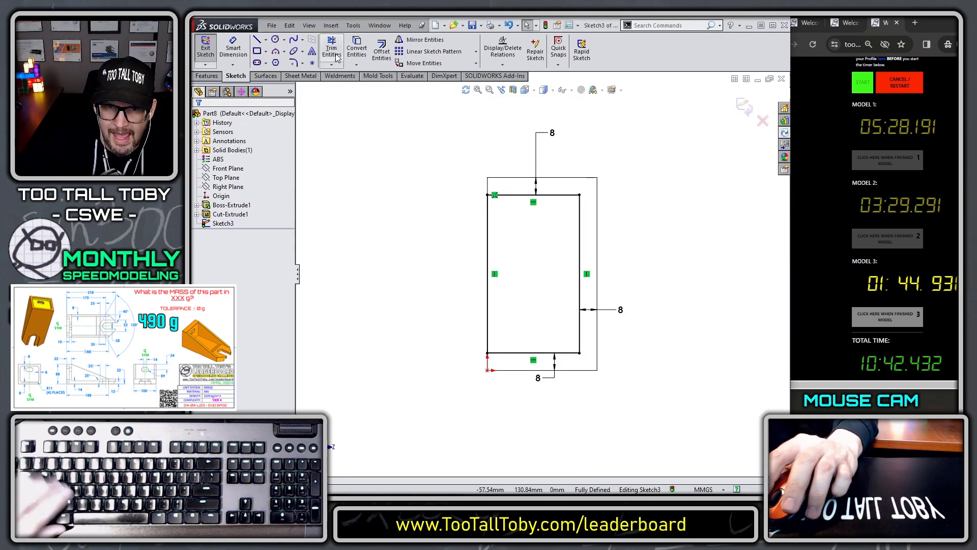
Fillet the rectangle's two corners away from the origin-side edge with an 11 mm radius
click(293, 63)
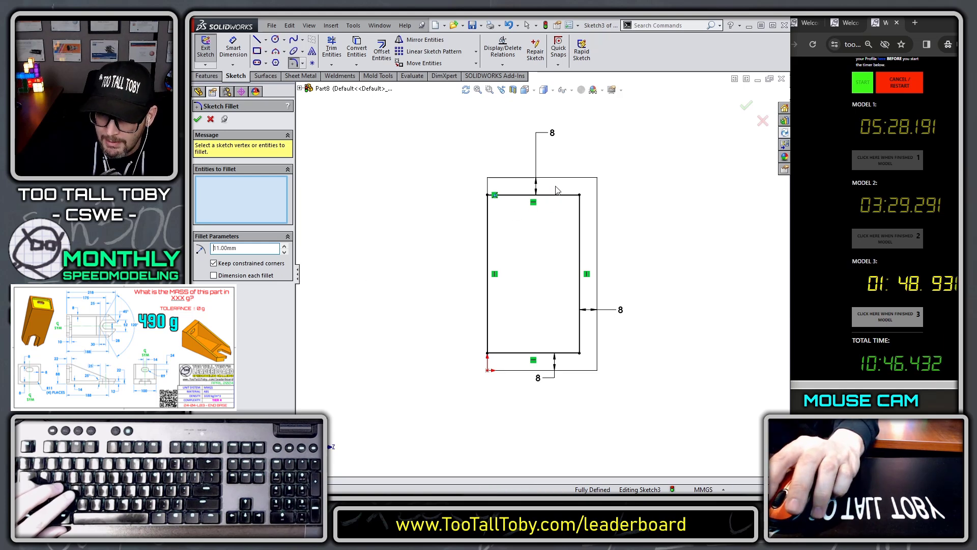
drag(556, 189, 591, 367)
right_click(590, 367)
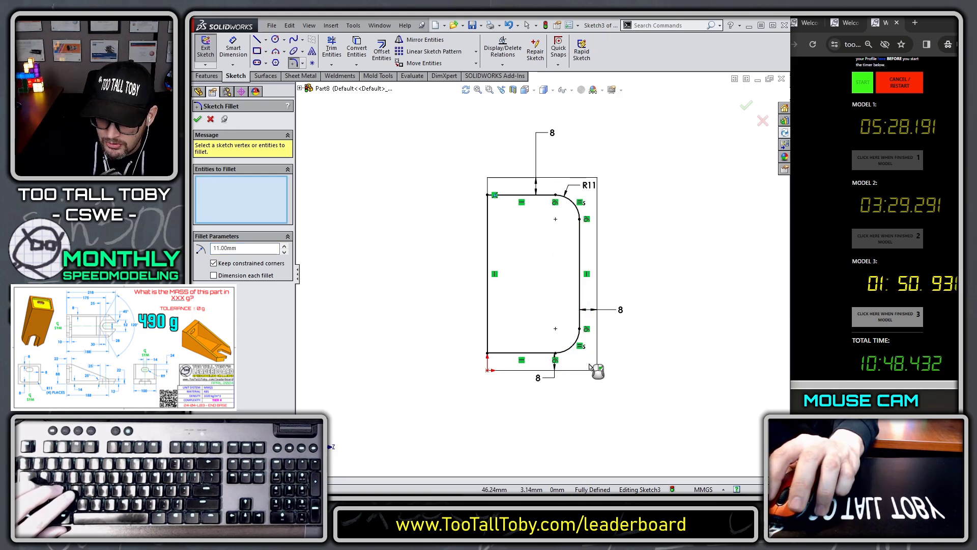
Cut the rounded rectangle profile into the tall end wall, stopping at a 10 mm offset from the wall's inner face
key(Escape)
middle_drag(591, 370, 523, 289)
key(s)
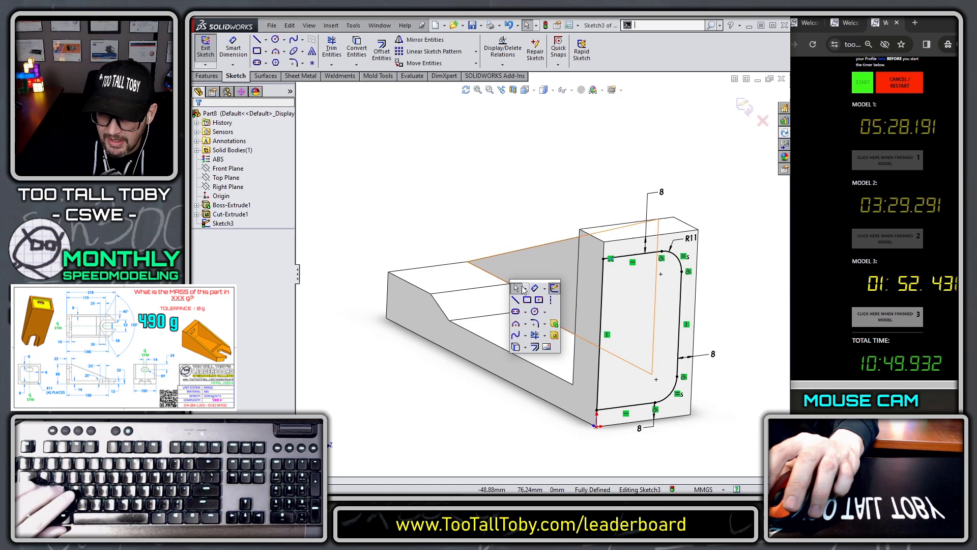
click(554, 335)
middle_drag(582, 304, 636, 304)
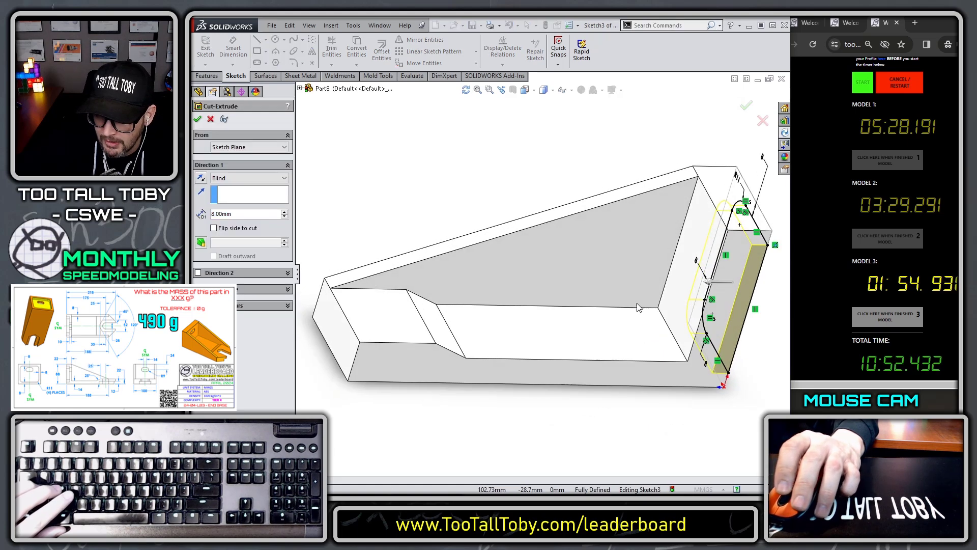
click(703, 223)
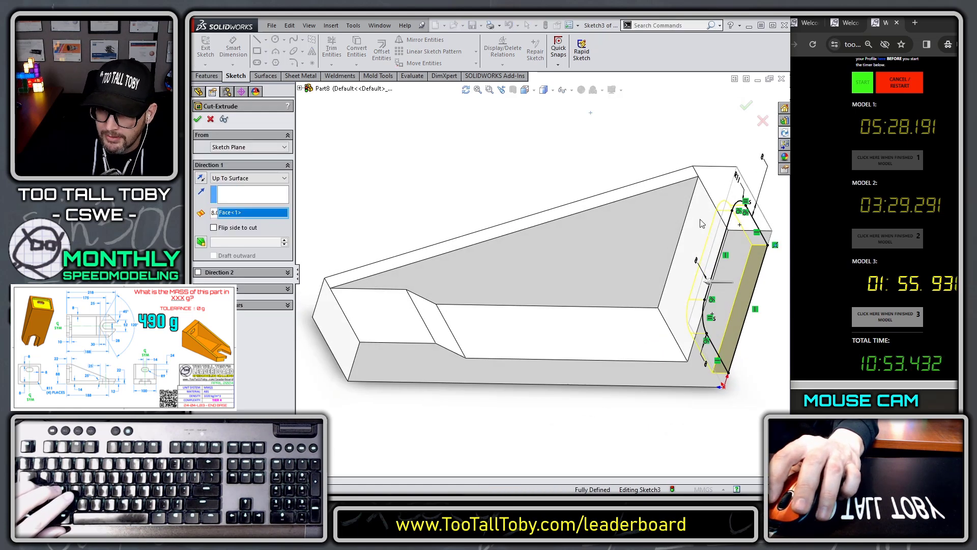
click(244, 179)
click(236, 229)
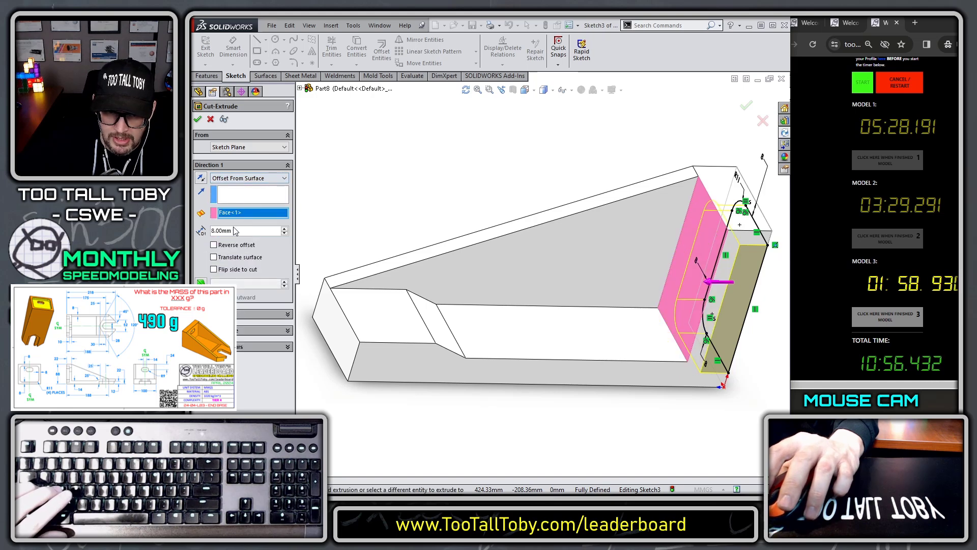
text(10)
key(Return)
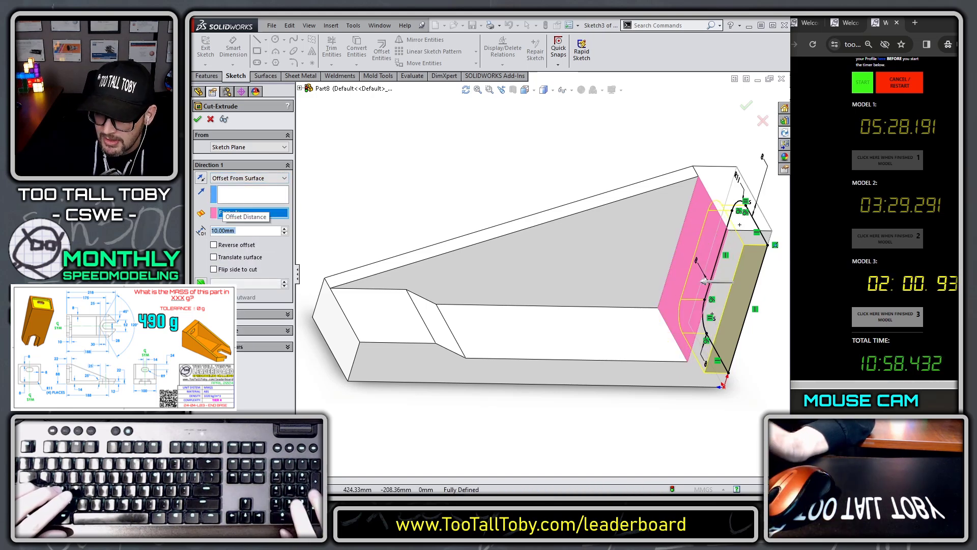
Start a sketch on the pocket floor and draw a horizontal centerpoint slot centred on its origin-side edge, about 32 mm between arc centres
scroll(835, 292, up, 3)
middle_drag(508, 264, 555, 261)
click(555, 262)
click(593, 230)
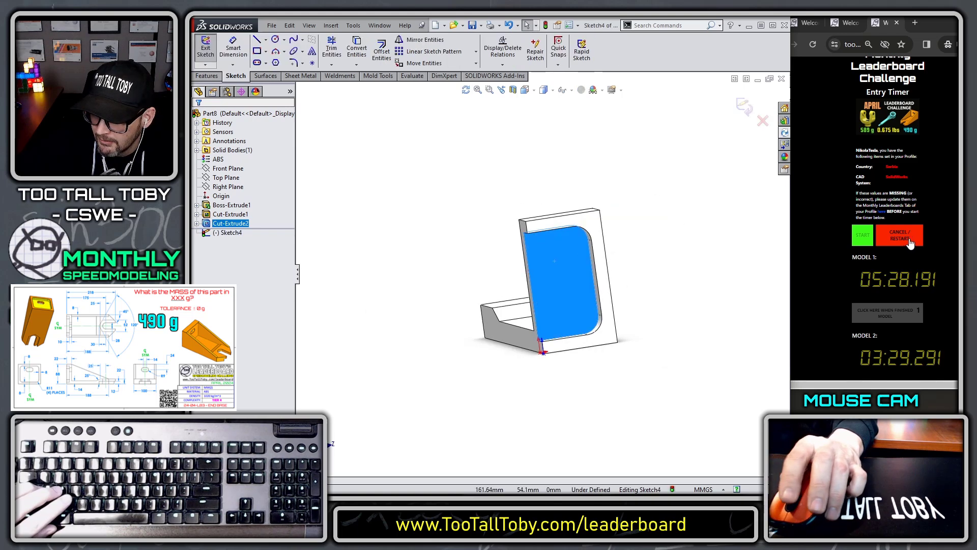
scroll(909, 239, down, 3)
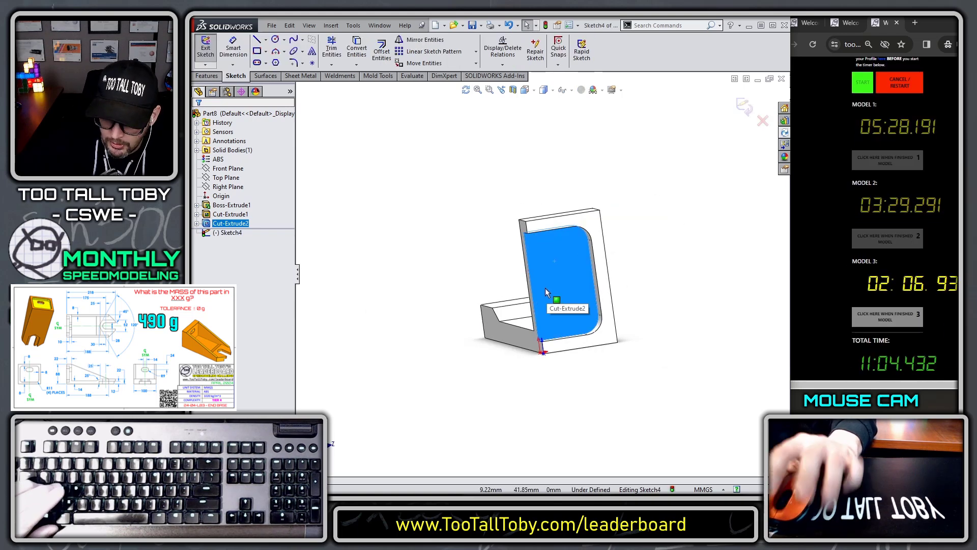
key(ctrl+8)
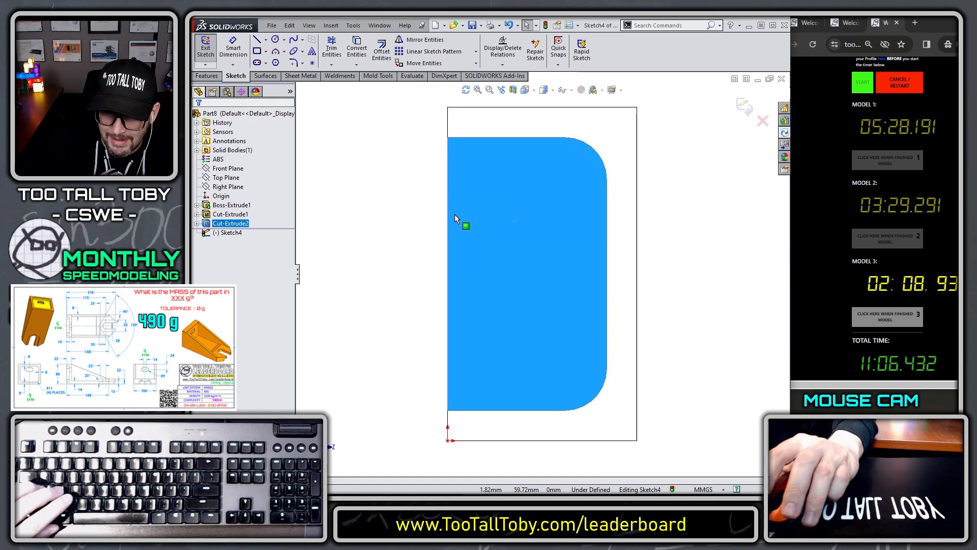
key(s)
click(464, 247)
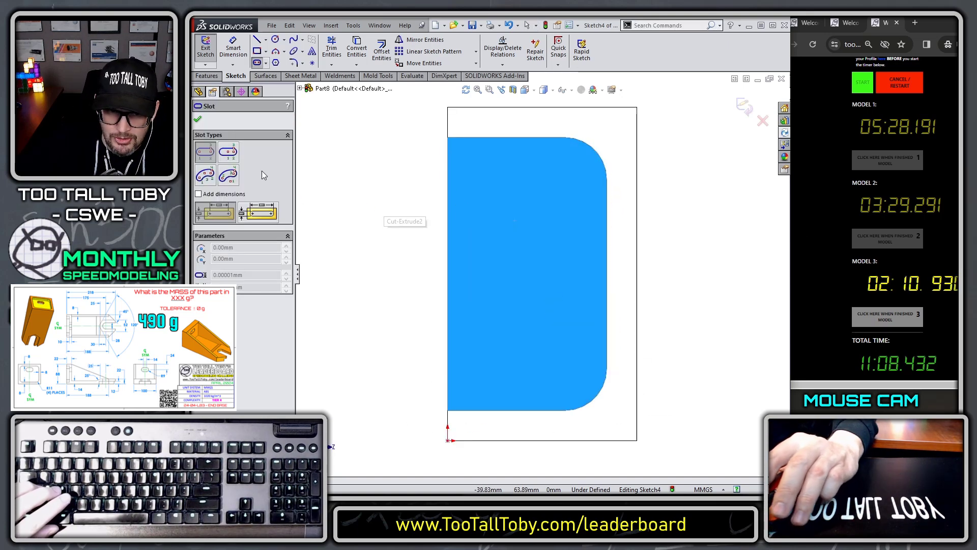
click(228, 151)
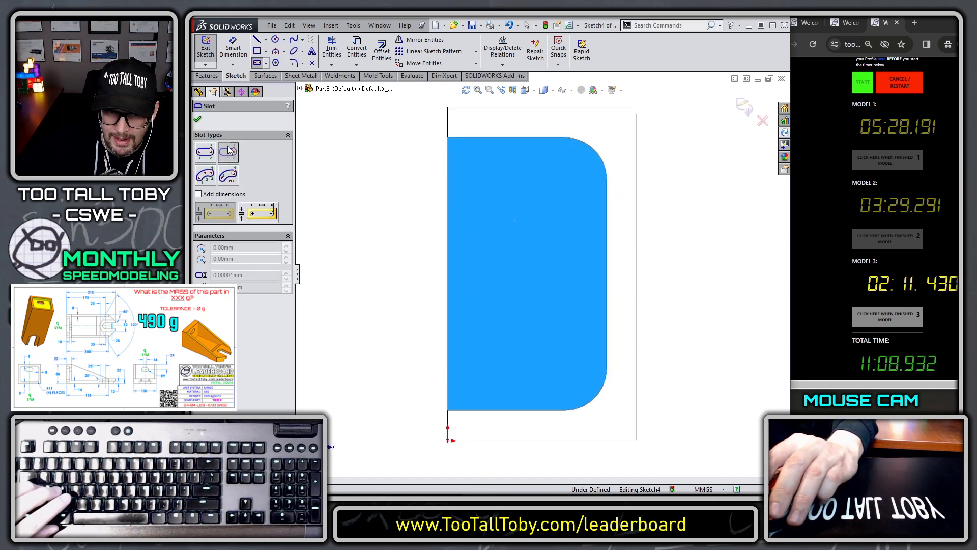
click(447, 203)
click(509, 203)
click(509, 171)
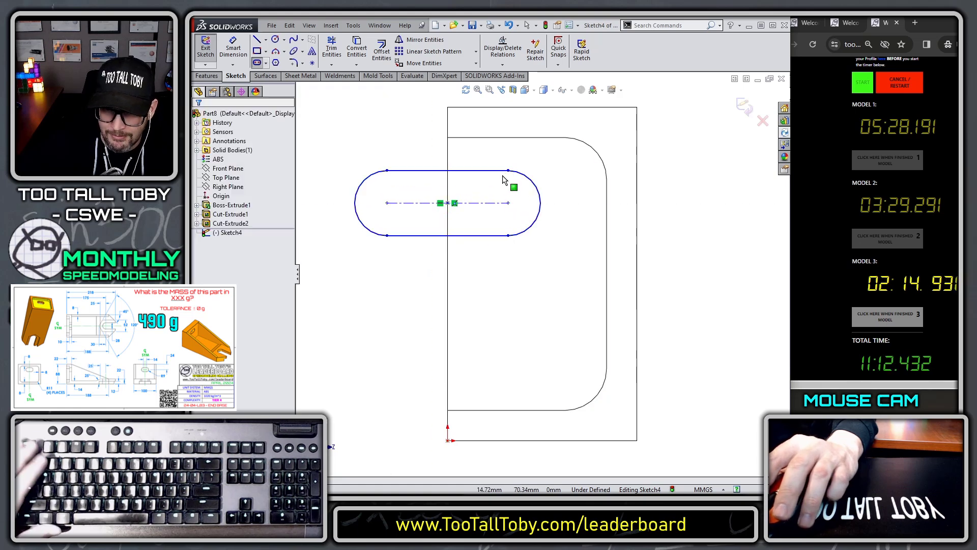
Dimension the slot's width between its two straight sides as 18 mm
key(s)
click(555, 189)
click(504, 171)
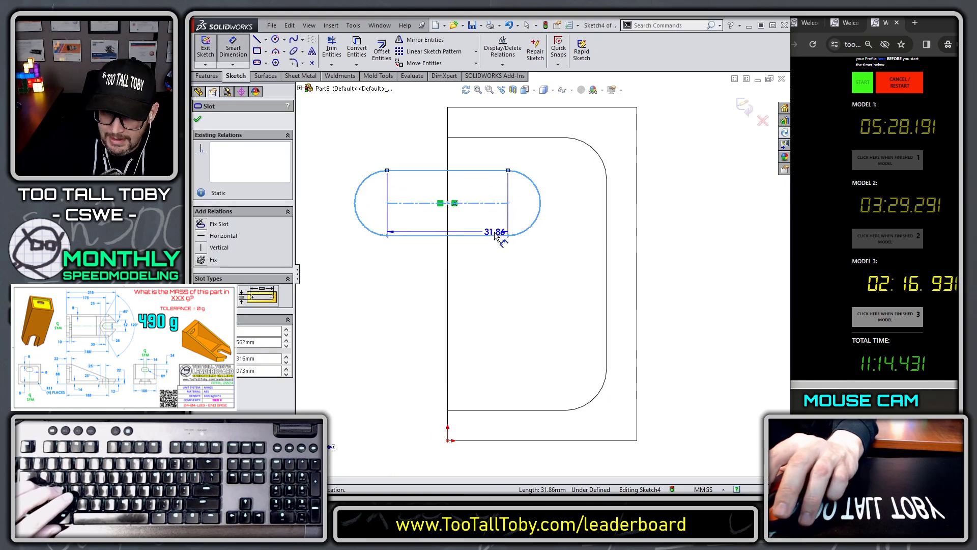
click(491, 235)
click(407, 272)
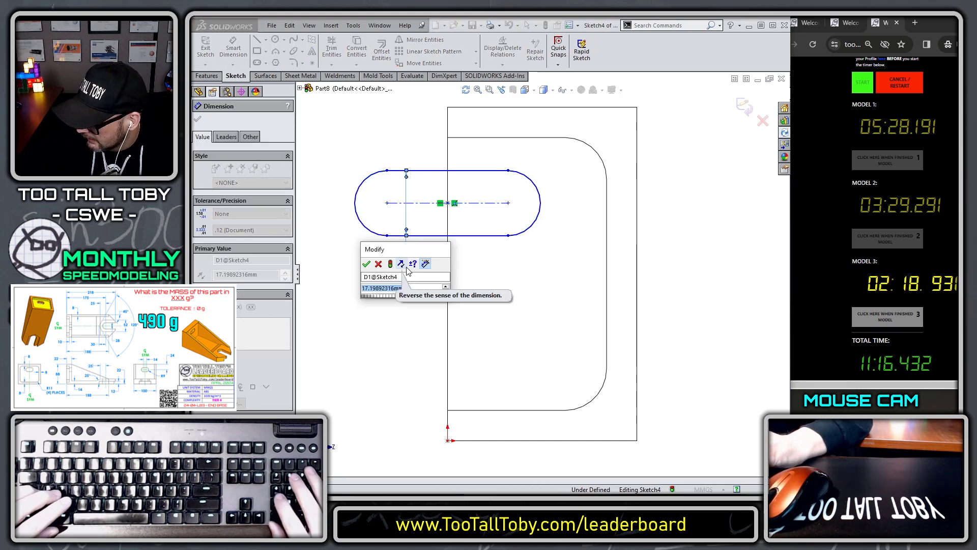
text(18)
key(Return)
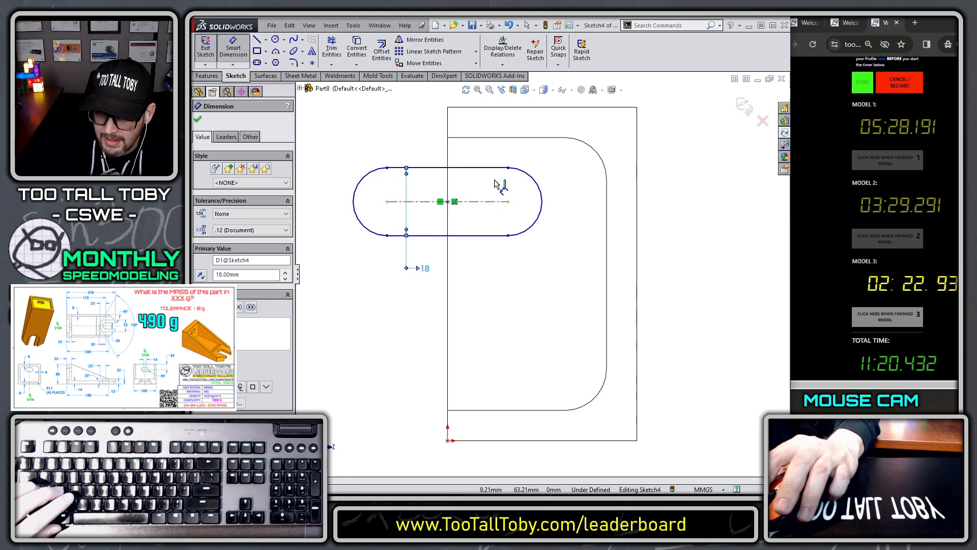
Dimension the slot's centreline 24 mm below the end face's top edge
click(495, 201)
click(497, 108)
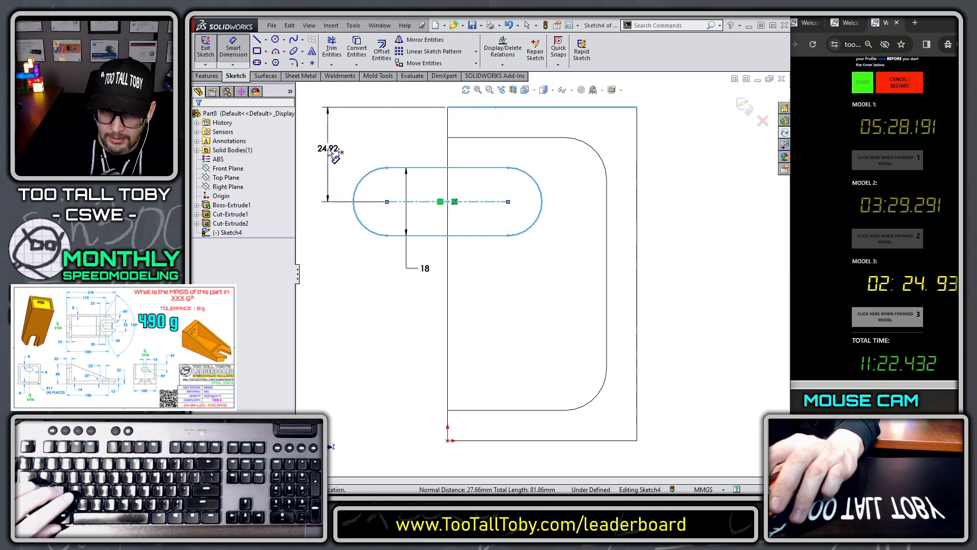
click(328, 153)
text(24)
key(Return)
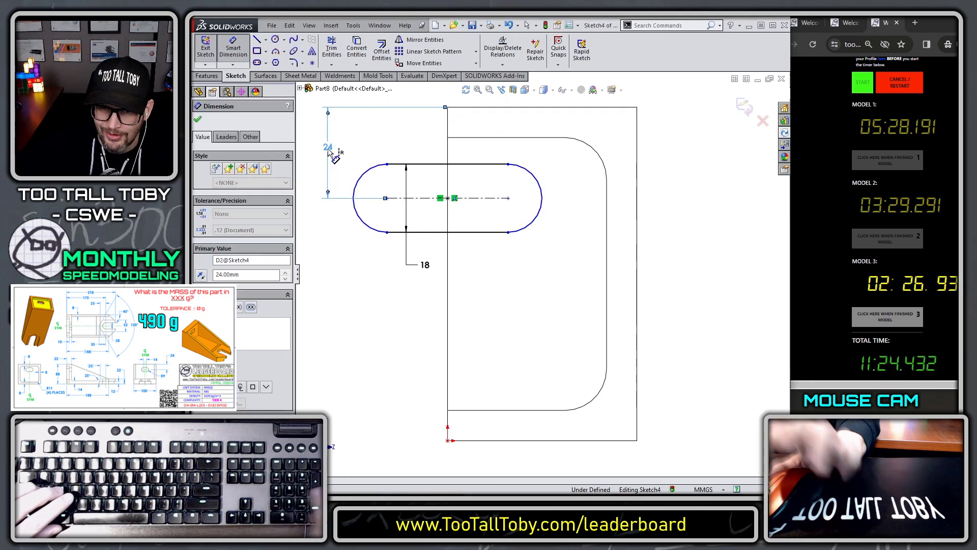
Dimension the slot's straight side as 14 mm
click(473, 231)
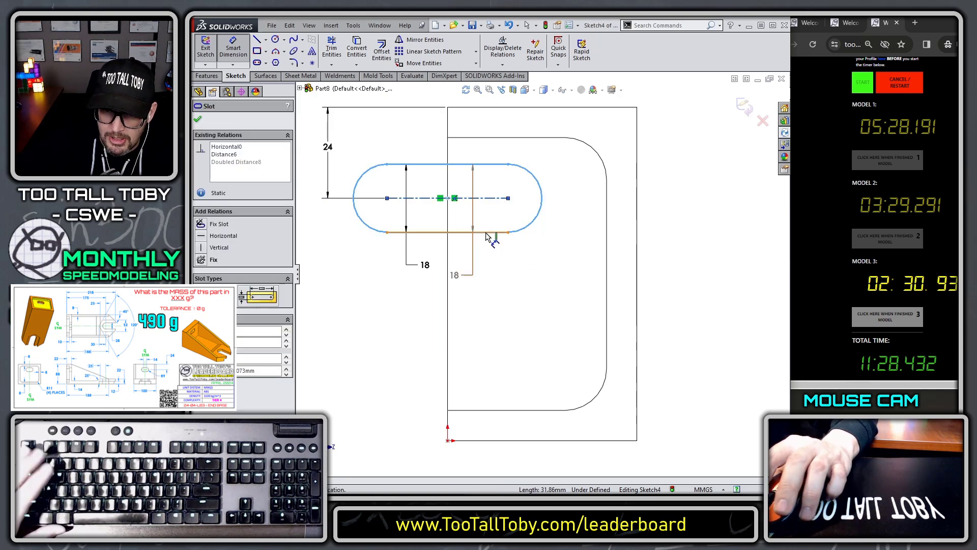
click(475, 369)
text(14)
key(Return)
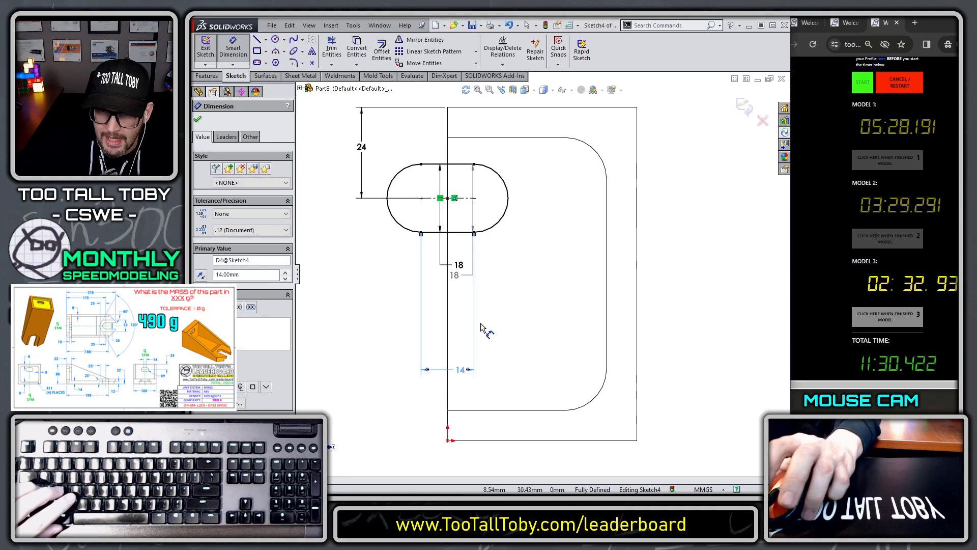
Cut the slot profile through all of the end wall
scroll(541, 273, up, 2)
scroll(877, 248, up, 5)
scroll(877, 248, down, 5)
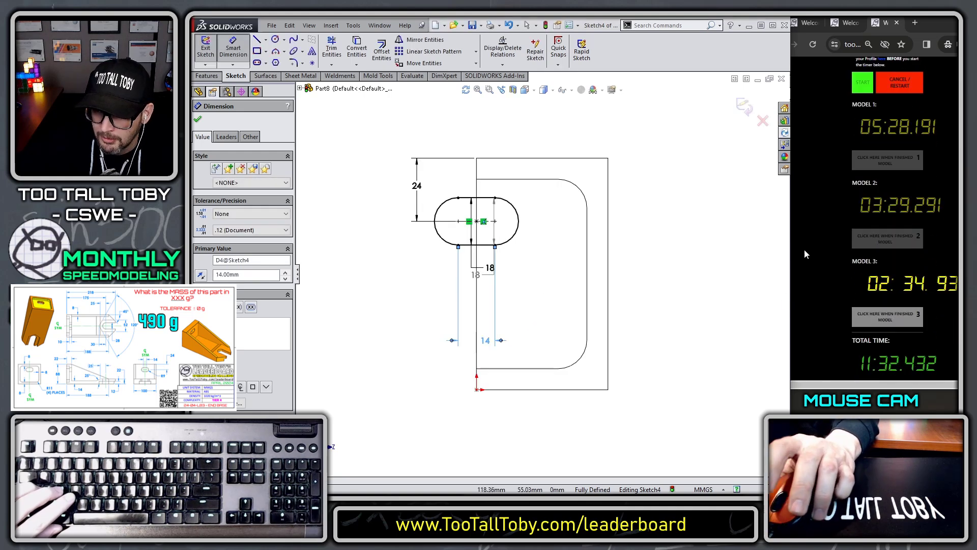
key(ctrl+7)
key(s)
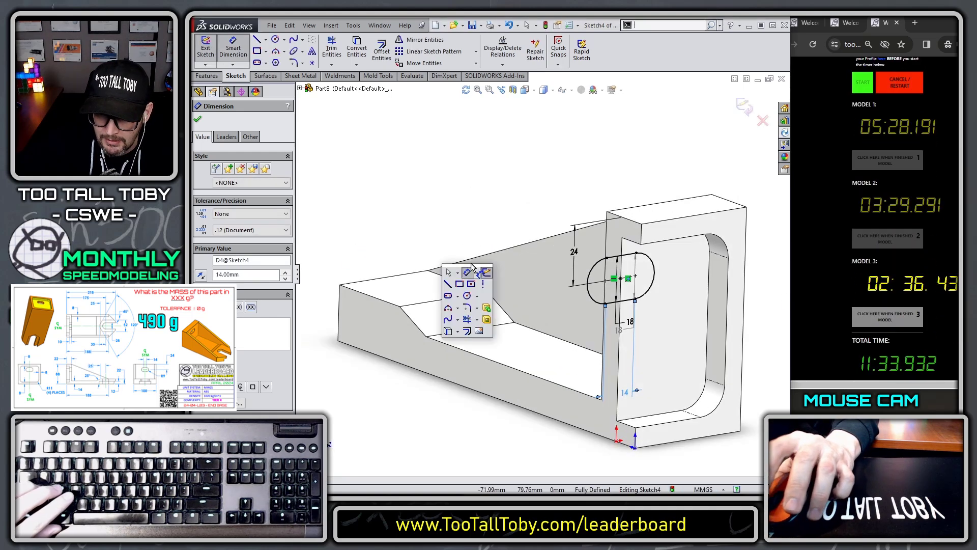
click(487, 319)
right_click(443, 155)
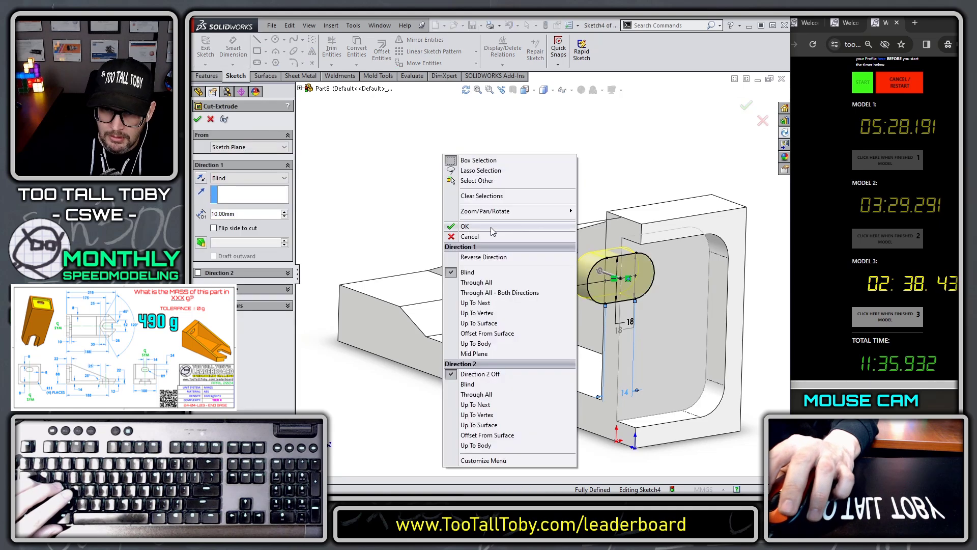
click(476, 283)
key(Return)
Sketch a closed four-sided profile on the base's underside, extending about 40 mm beyond the low end edge with one slanted side
key(f)
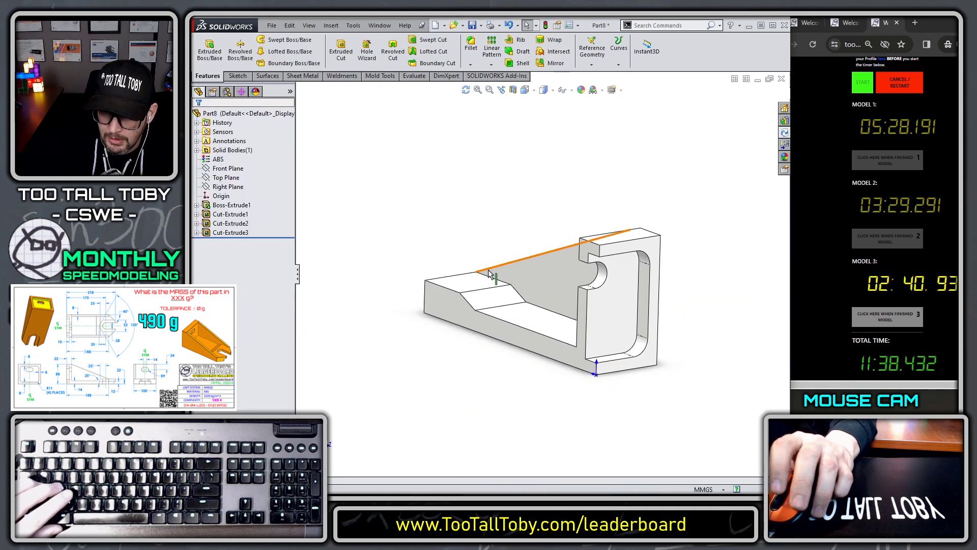
middle_drag(490, 274, 502, 226)
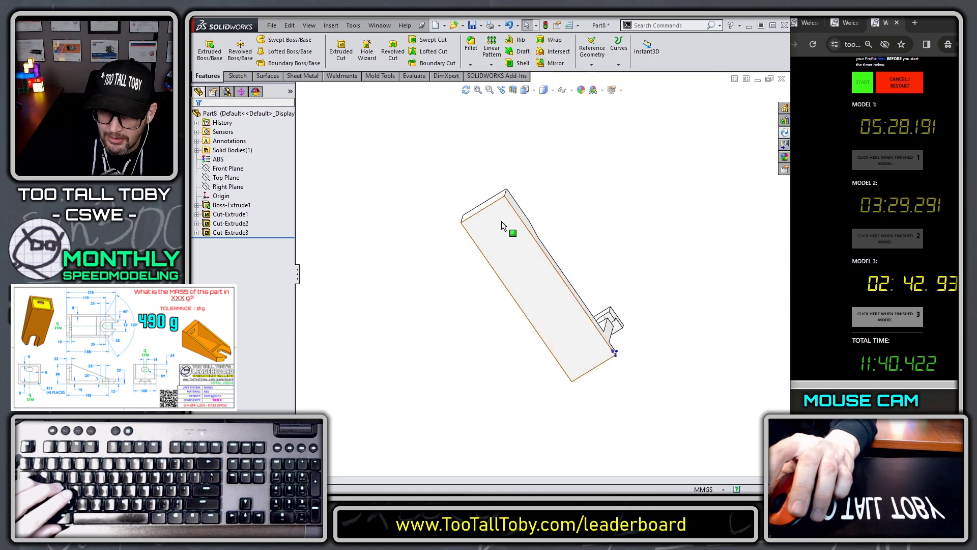
click(501, 225)
click(541, 189)
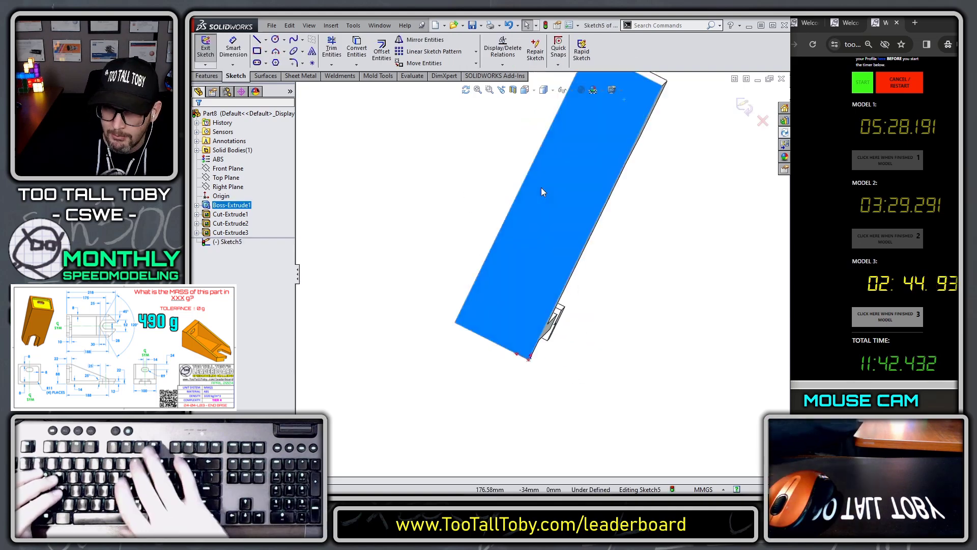
scroll(692, 279, down, 3)
key(s)
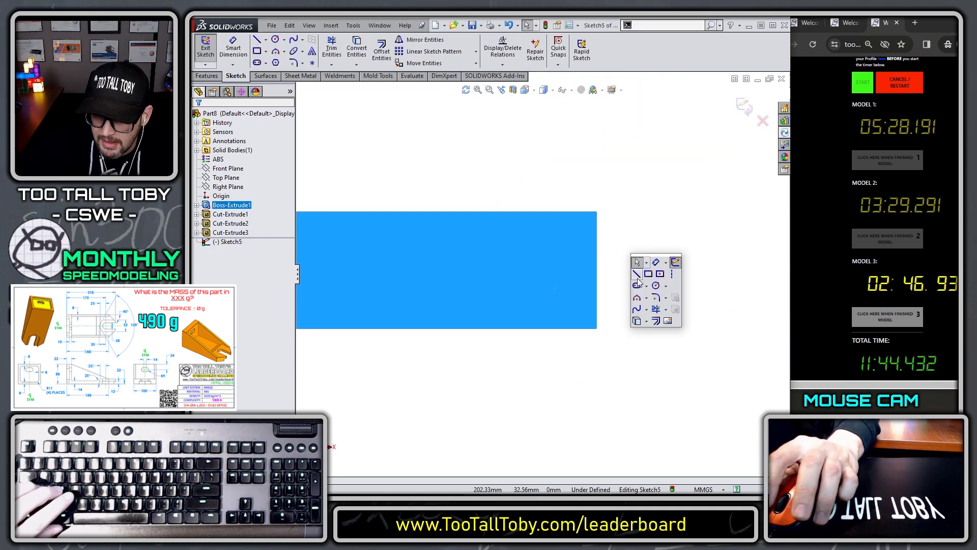
click(637, 273)
click(597, 212)
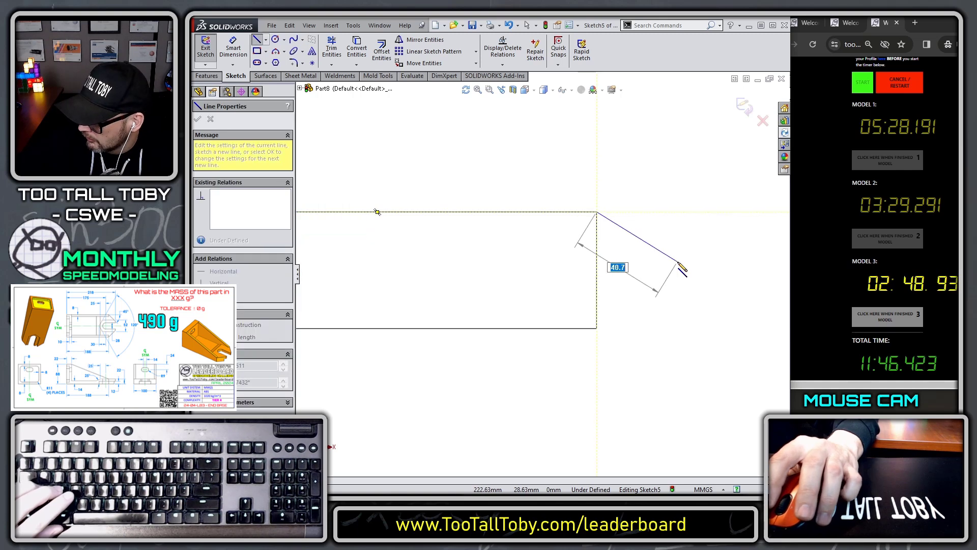
click(689, 287)
click(688, 328)
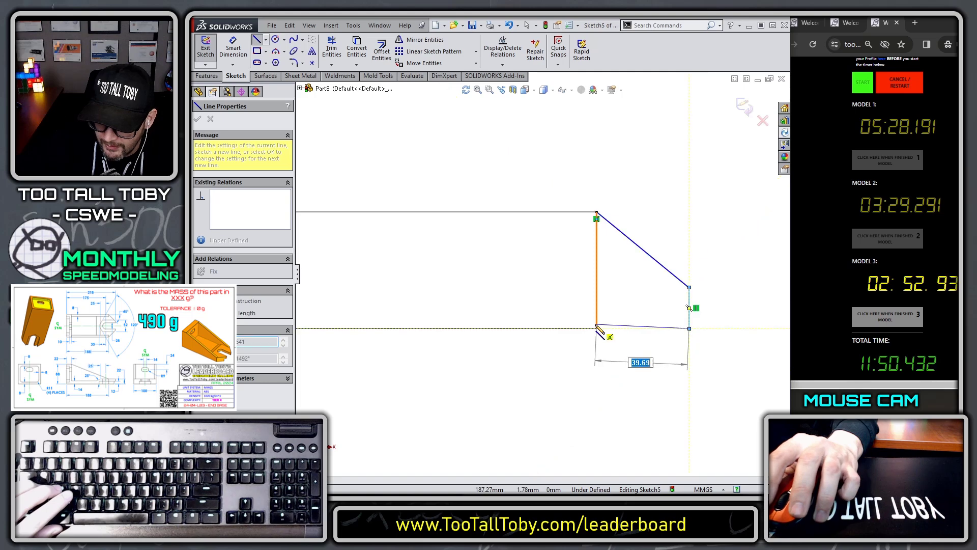
click(597, 329)
click(597, 213)
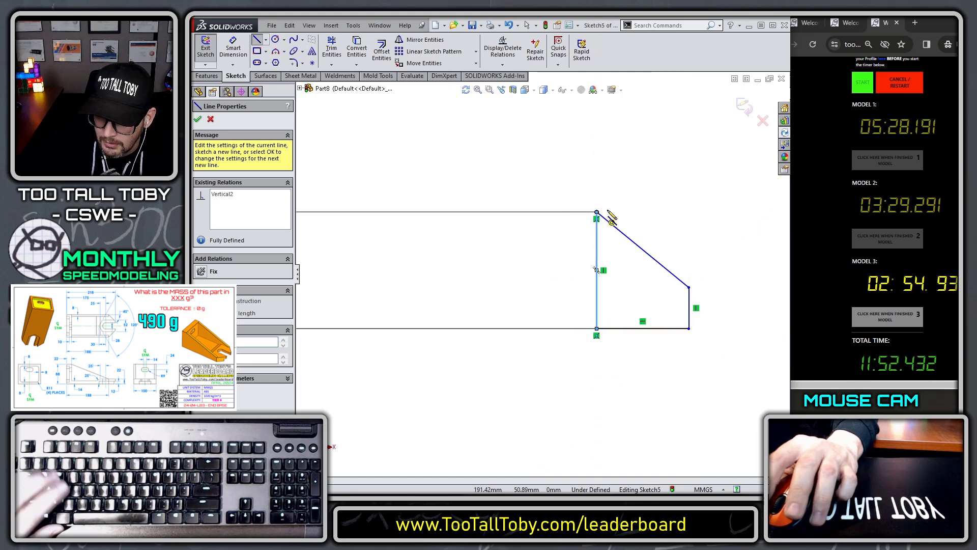
key(Escape)
Dimension the angle between the profile's slanted line and the line along the base's low end edge as 45 degrees
key(s)
click(726, 252)
click(639, 246)
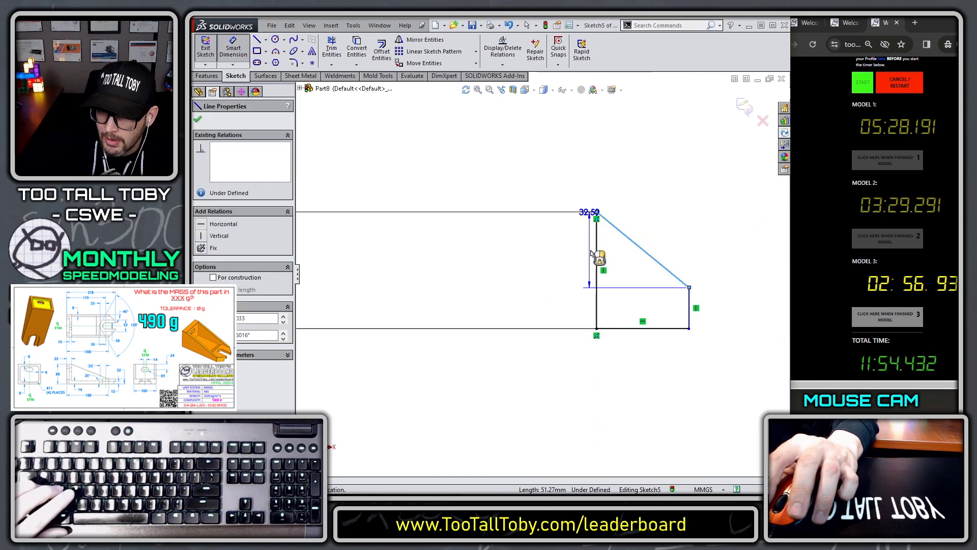
click(597, 255)
click(630, 270)
text(45)
key(Return)
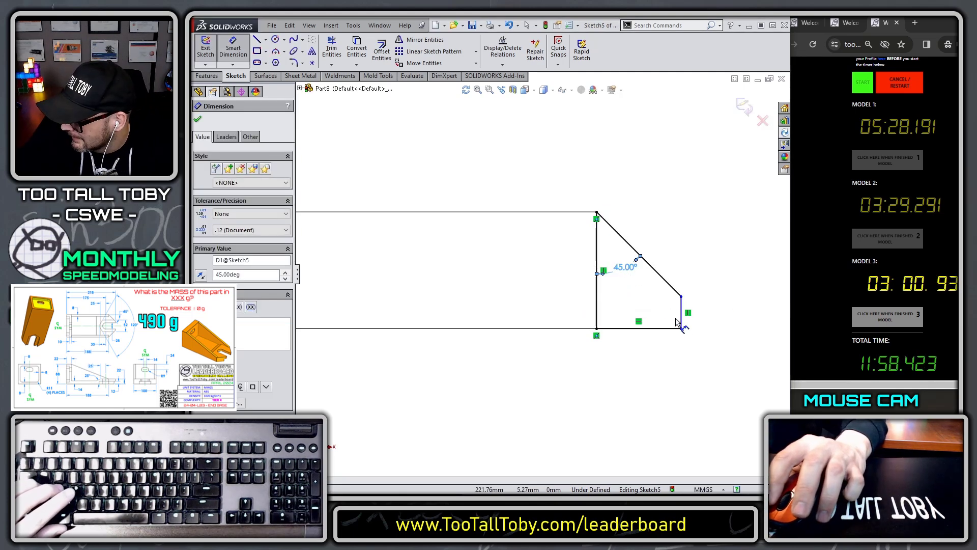
Dimension the profile's outer vertical line 218 mm from the base's opposite end edge
click(681, 313)
scroll(541, 273, up, 2)
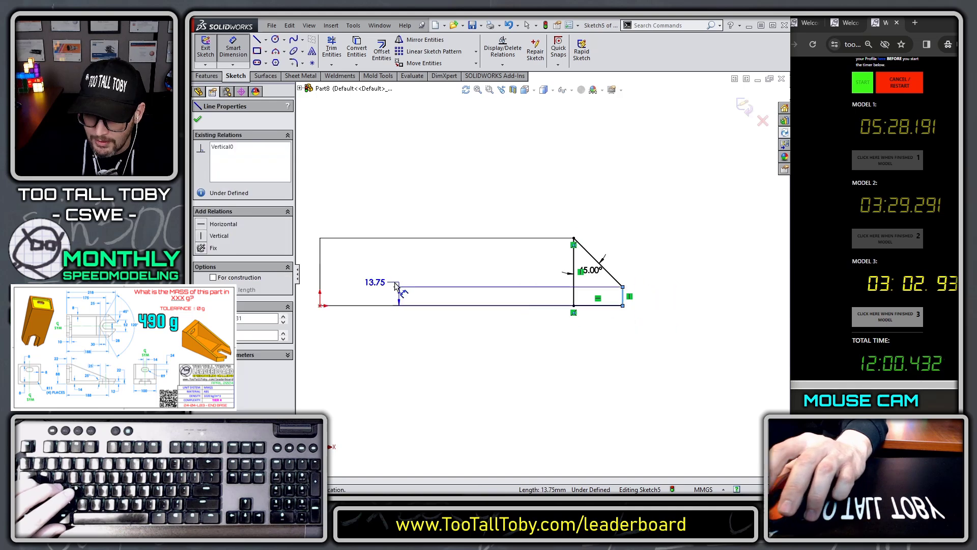
click(321, 274)
click(461, 196)
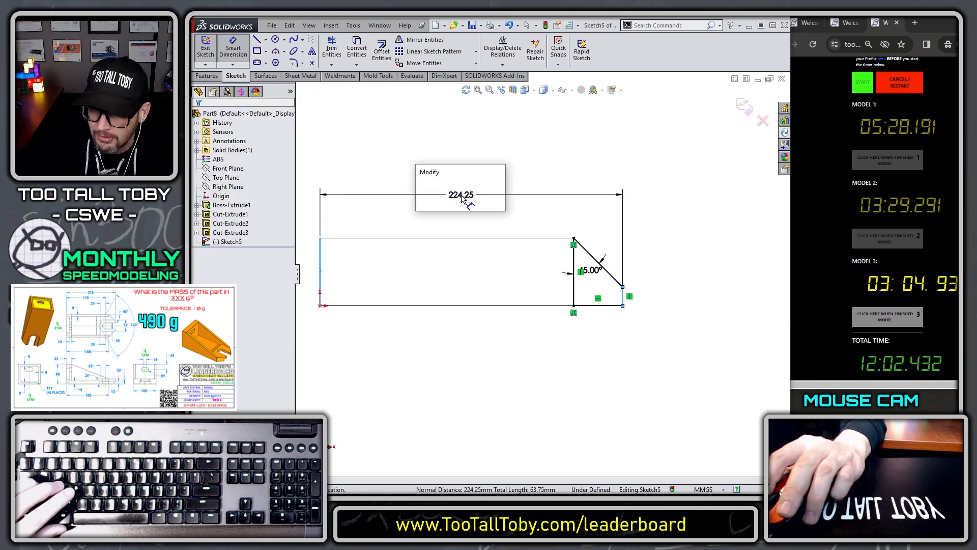
text(218)
key(Return)
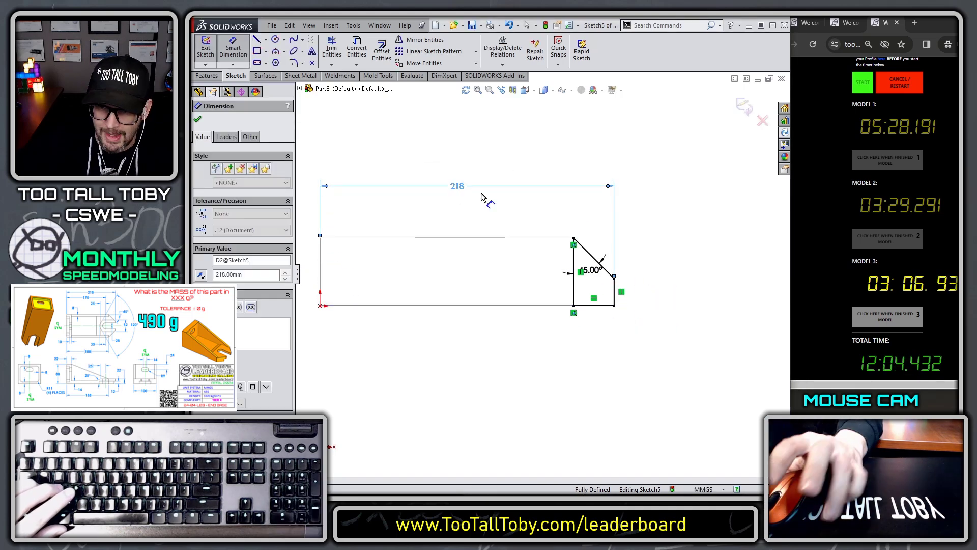
Extrude the angled end profile from the underside up to the top face of the base's low end pad
middle_drag(489, 200, 544, 316)
click(560, 318)
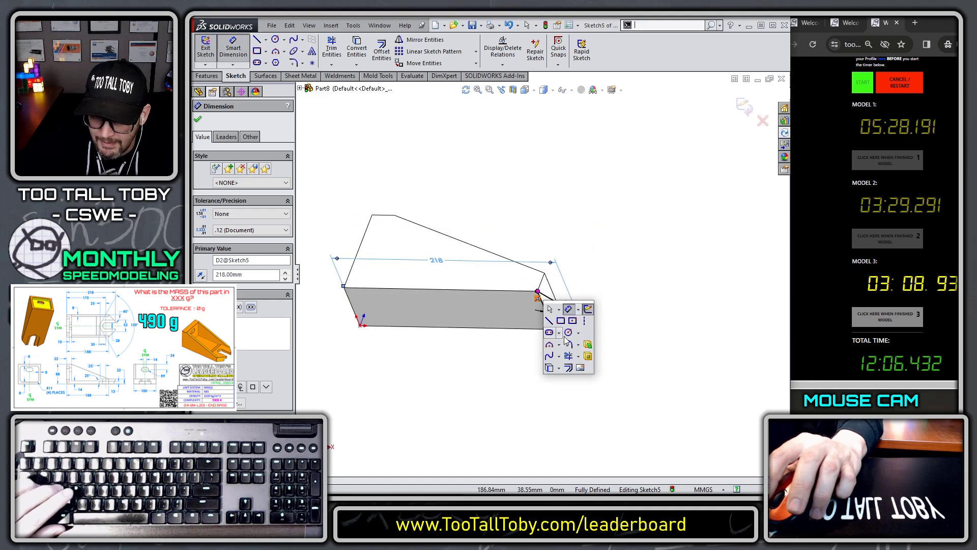
key(e)
middle_drag(586, 210, 555, 305)
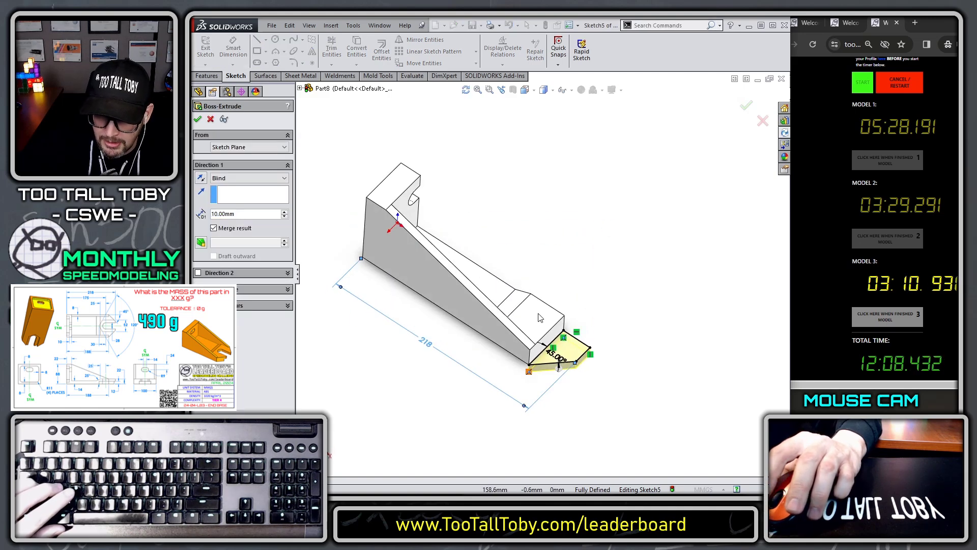
click(542, 313)
right_click(604, 309)
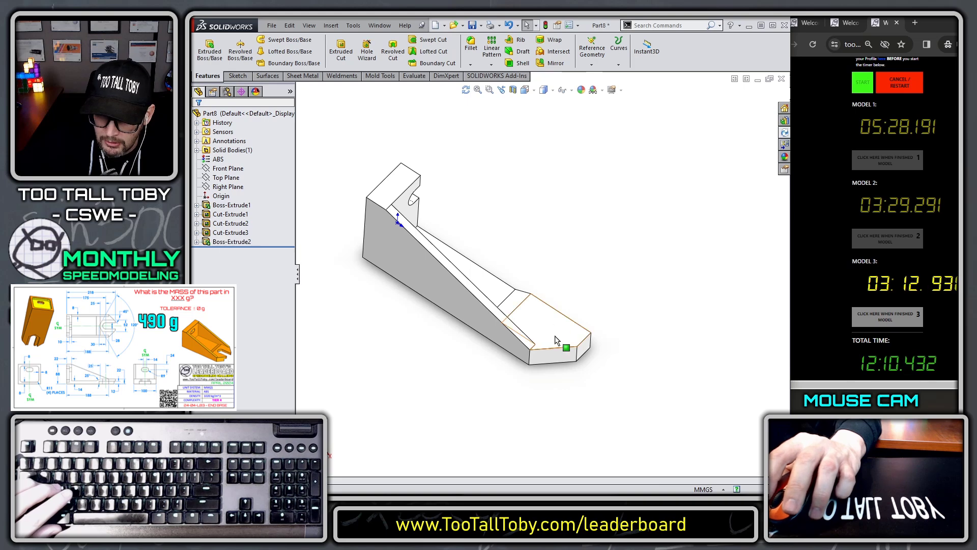
On the end pad's top face, sketch a straight slot about 31 mm wide along the long symmetry edge, starting at the outer end corner
click(556, 341)
click(593, 304)
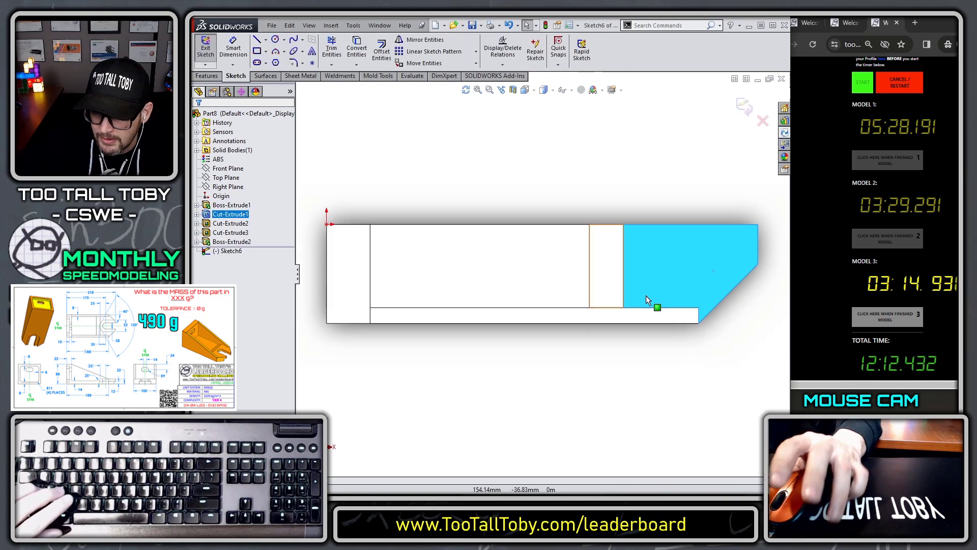
key(s)
click(691, 260)
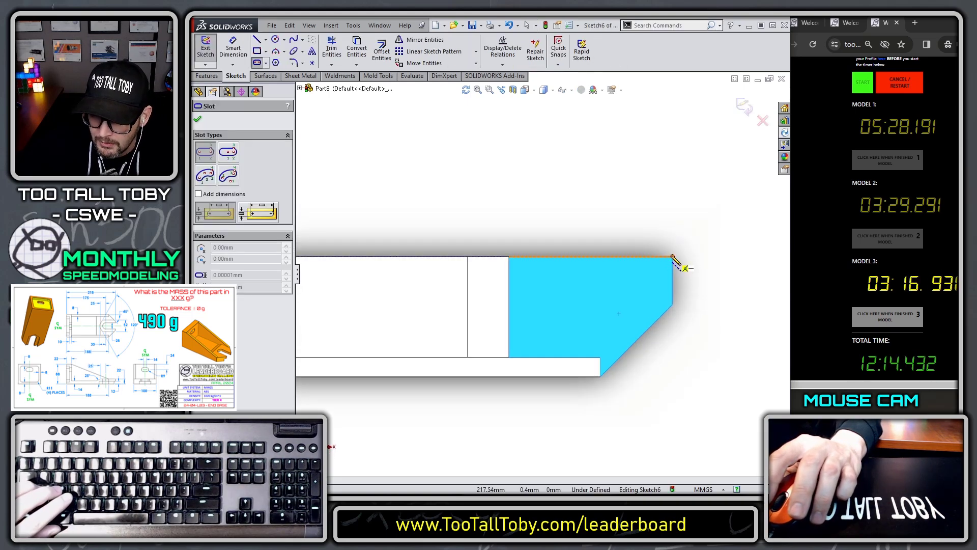
click(672, 256)
click(582, 256)
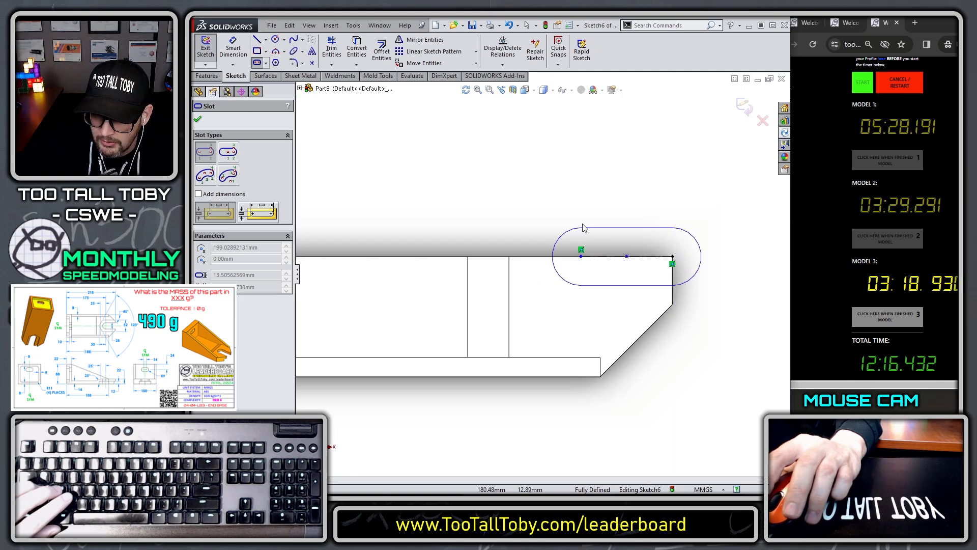
click(582, 219)
Dimension the width between the slot's two straight sides as 28 mm
key(s)
click(661, 239)
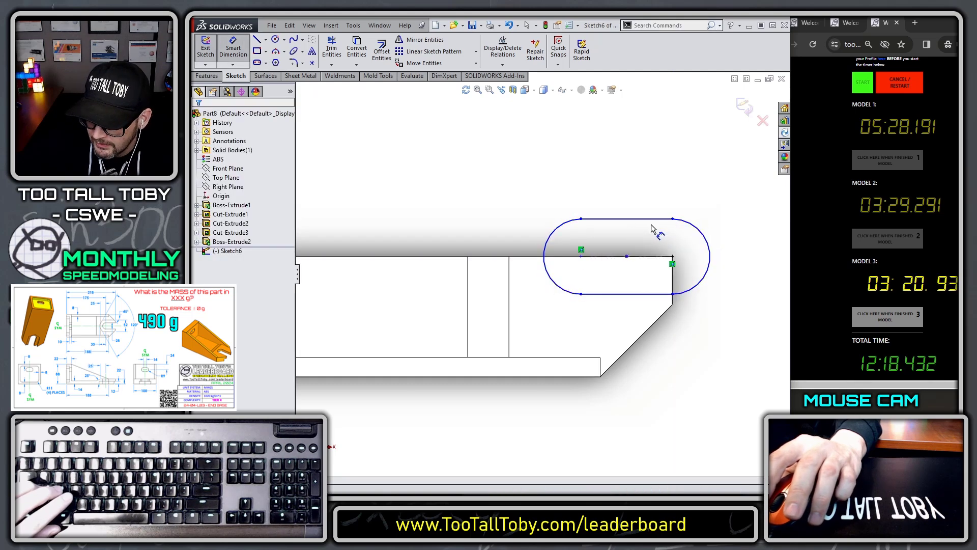
click(648, 237)
click(649, 276)
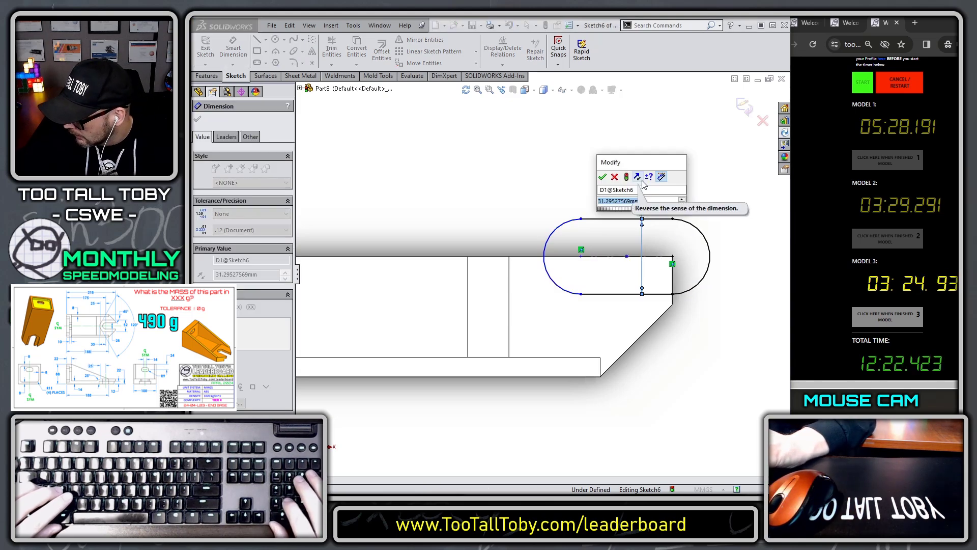
text(28)
key(Return)
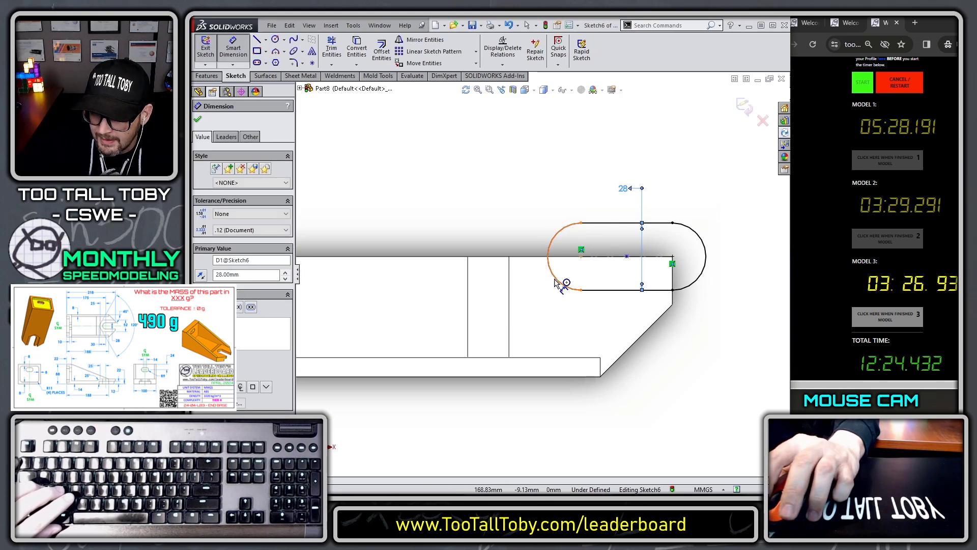
Dimension the slot's inner arc 175 mm from the base's opposite end edge
scroll(557, 284, up, 3)
click(564, 263)
click(315, 264)
click(461, 172)
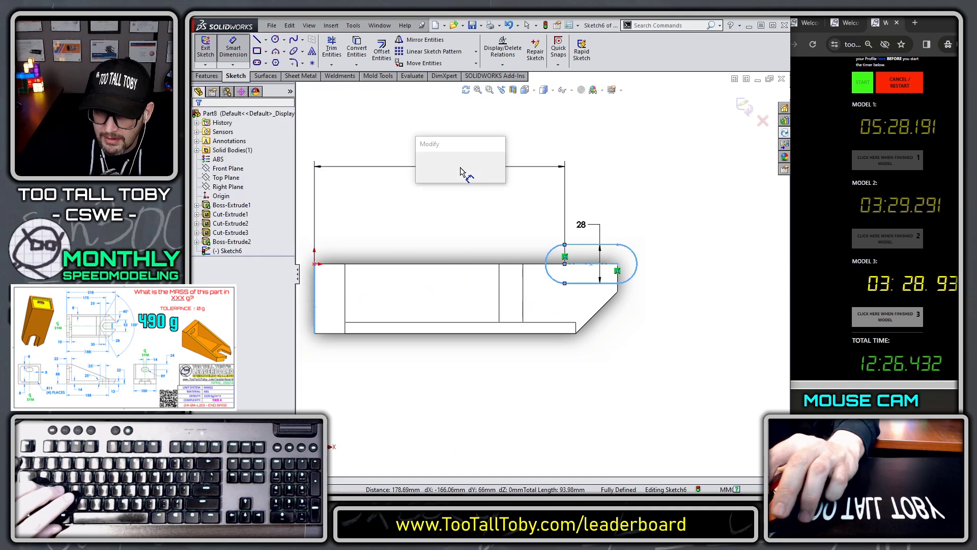
text(175)
key(Return)
Cut the slot profile through all of the end pad
key(s)
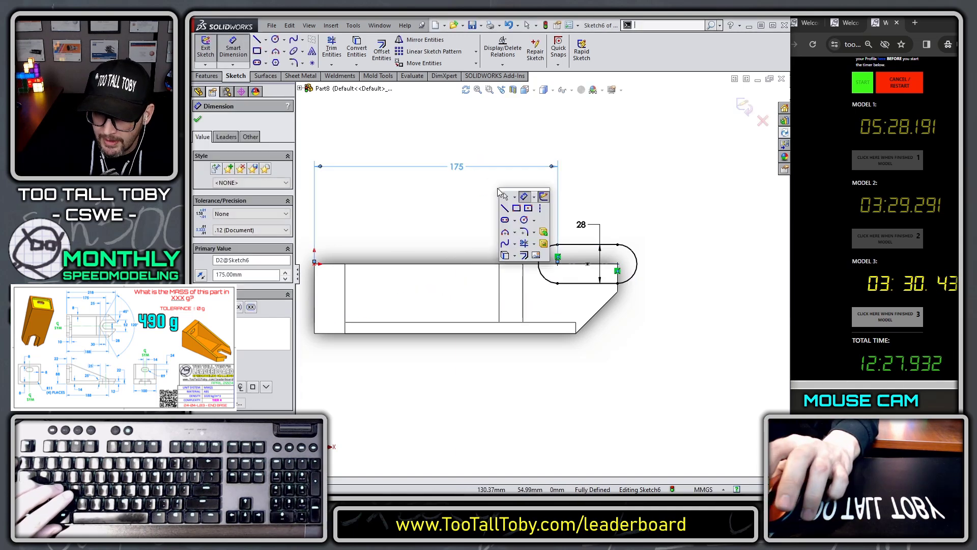
click(543, 244)
right_click(494, 193)
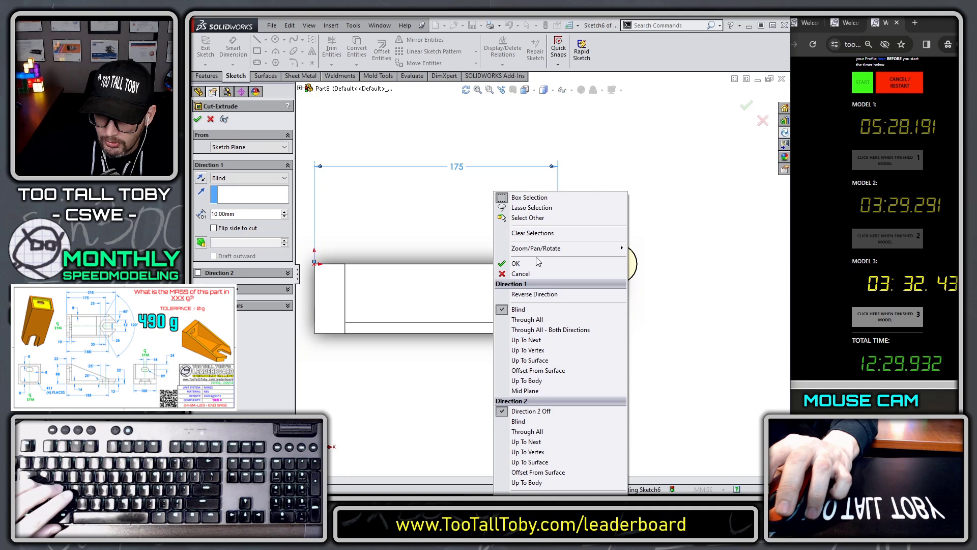
click(540, 322)
key(Return)
middle_drag(542, 257, 666, 270)
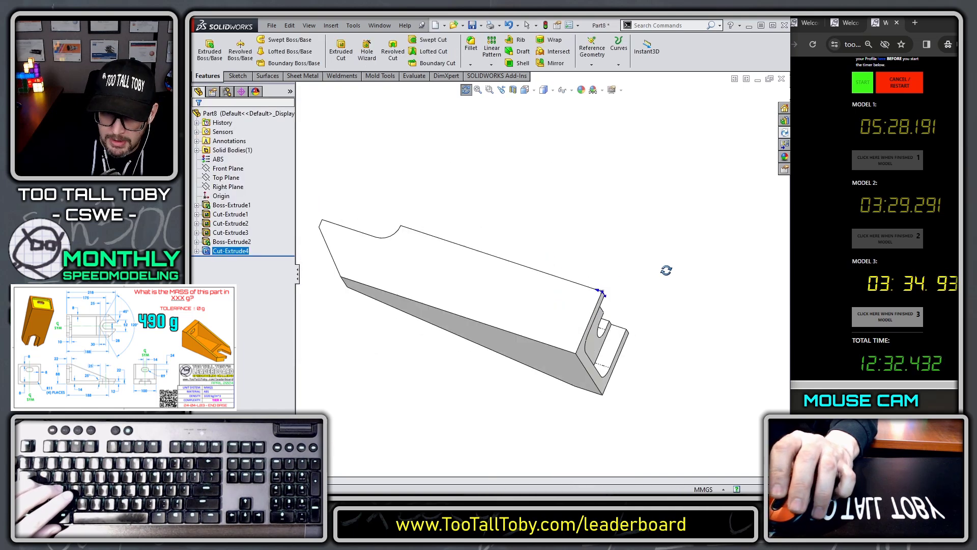
On the base's underside, sketch a closed four-sided profile about 85 mm long around the slot opening, with a slanted inner side starting on the symmetry edge
click(379, 249)
click(410, 222)
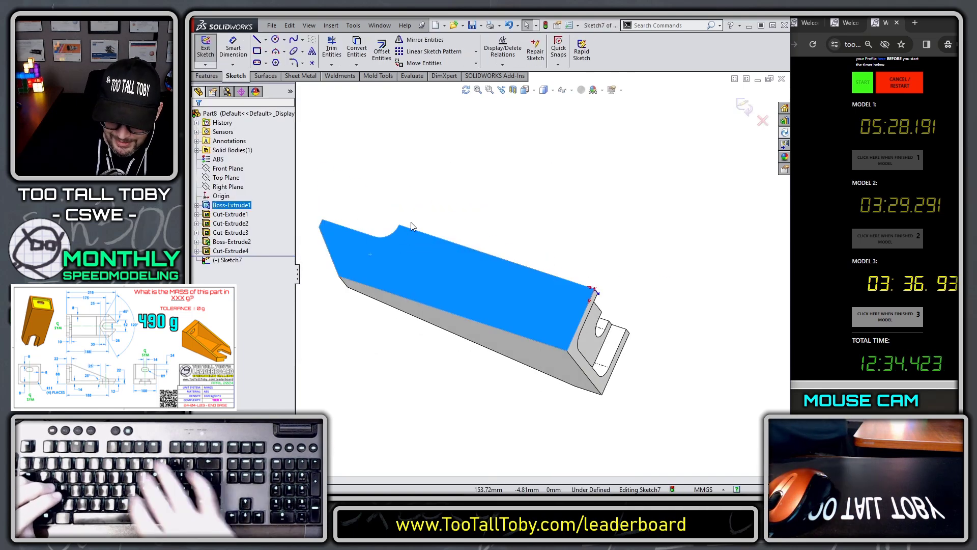
scroll(662, 269, down, 7)
key(s)
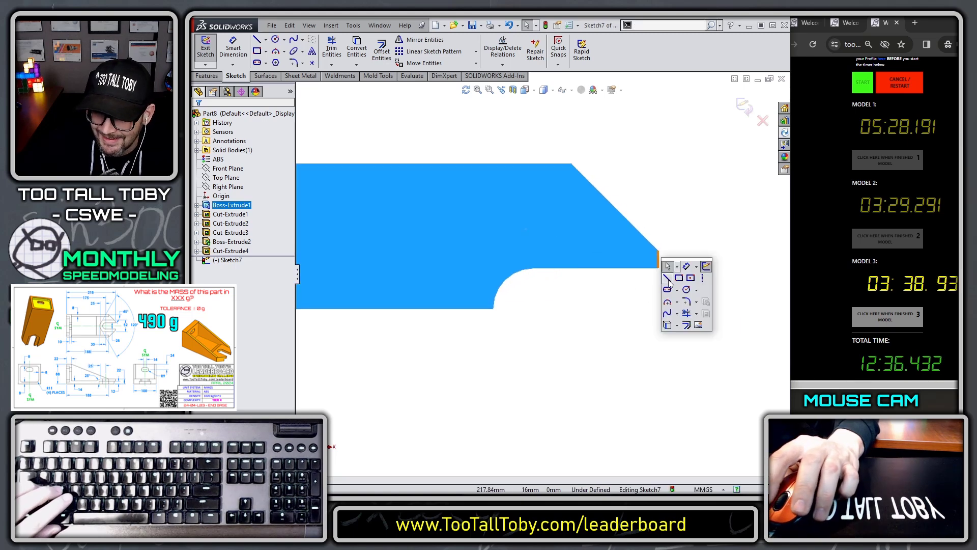
click(667, 279)
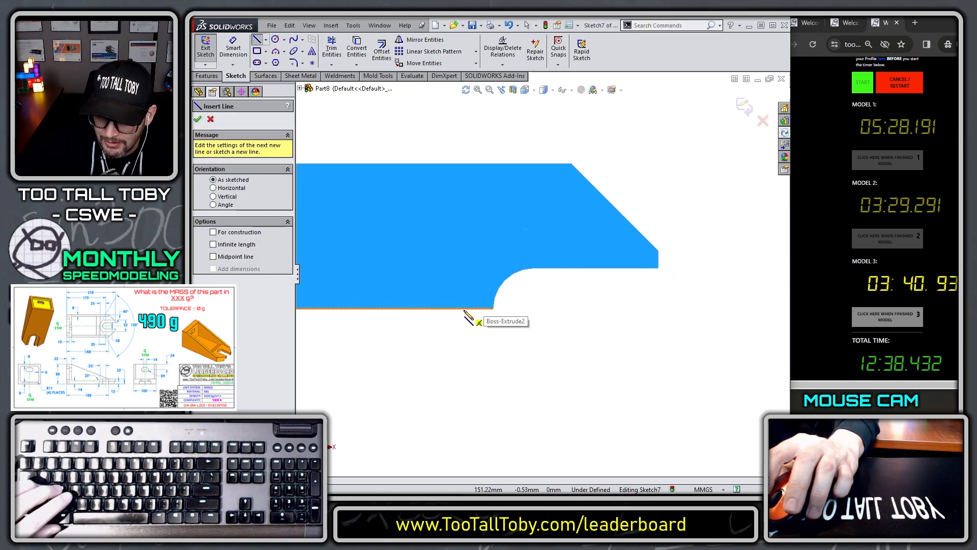
click(449, 309)
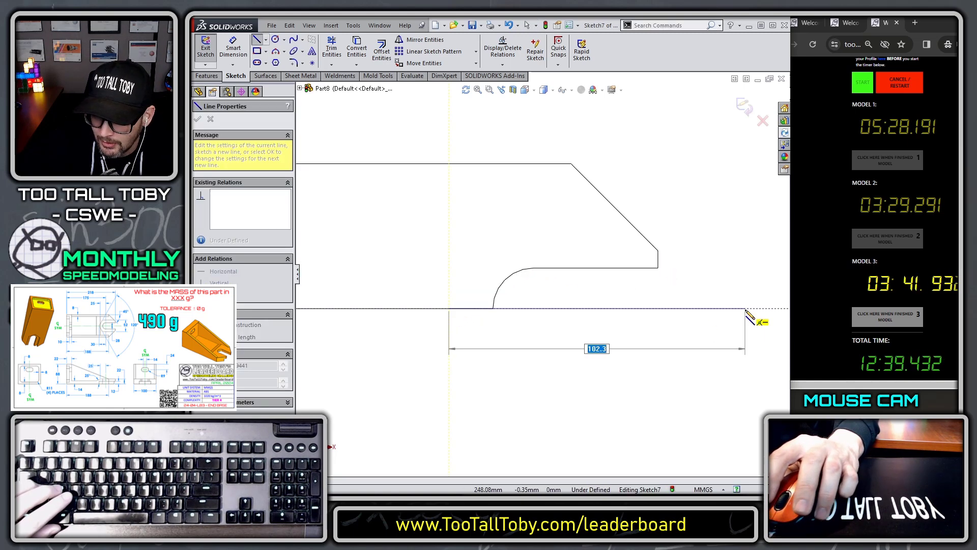
click(694, 308)
click(695, 216)
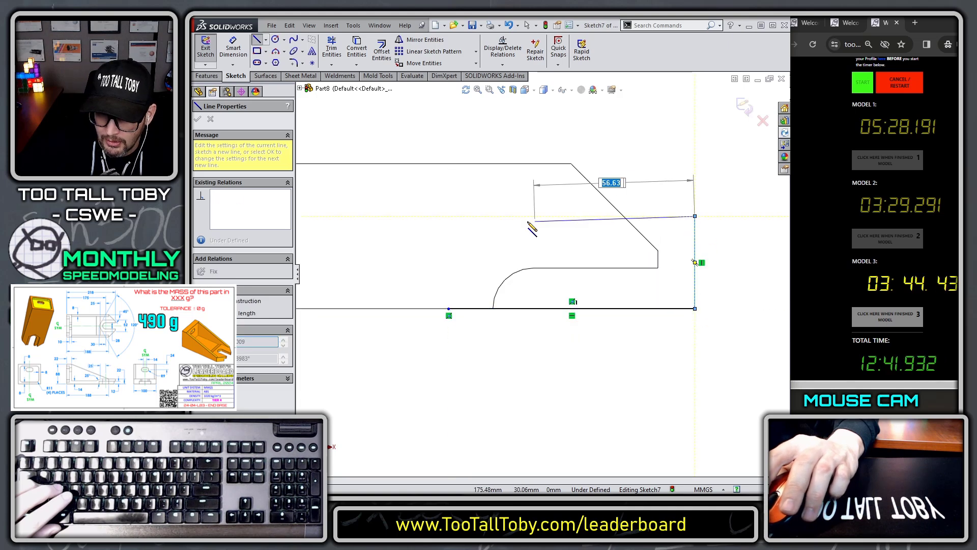
click(489, 215)
click(449, 308)
Dimension the angle between the profile's slanted line and the line along the symmetry edge as 60 degrees
key(s)
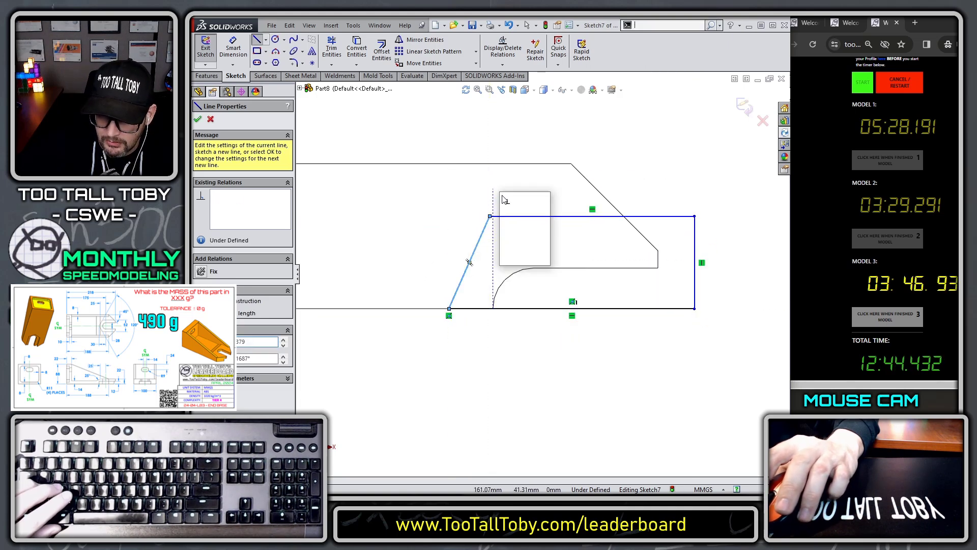
click(525, 201)
click(475, 308)
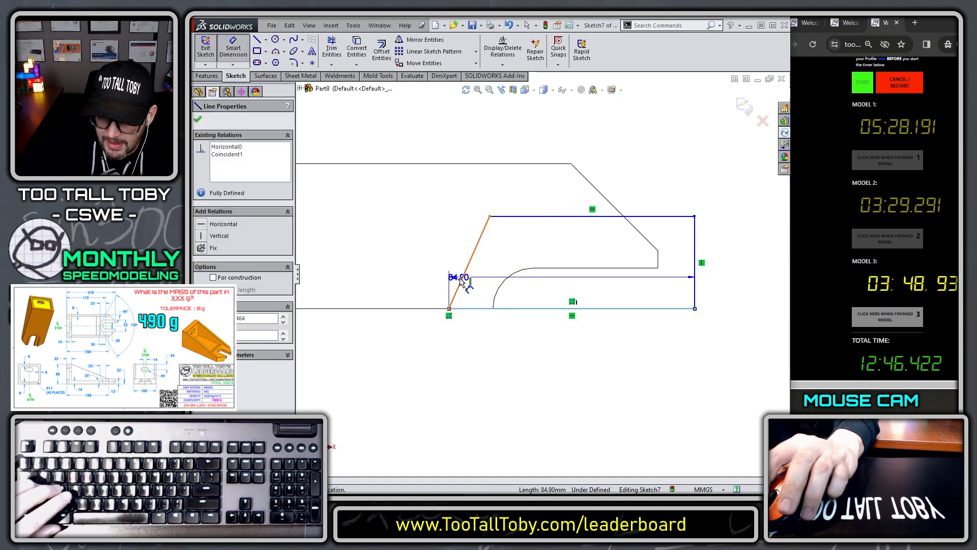
click(461, 279)
click(484, 279)
text(60)
key(Return)
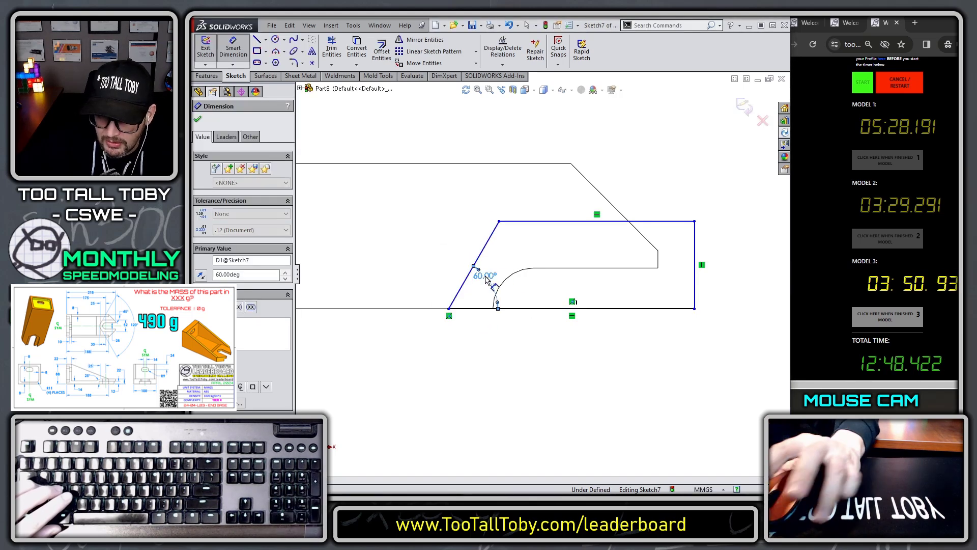
Dimension the slanted line's corner on the symmetry edge 30 mm from the centre of the slot's arc
click(515, 279)
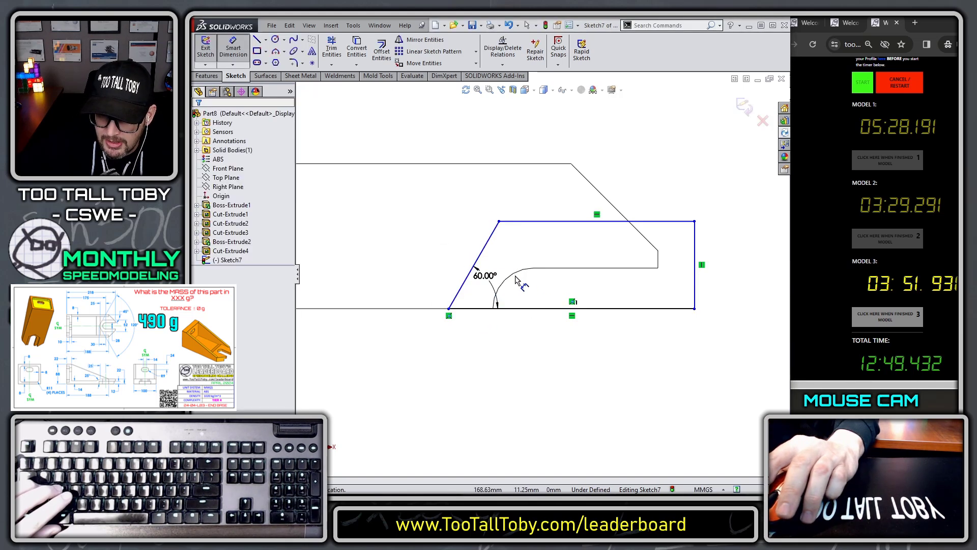
click(449, 309)
click(500, 362)
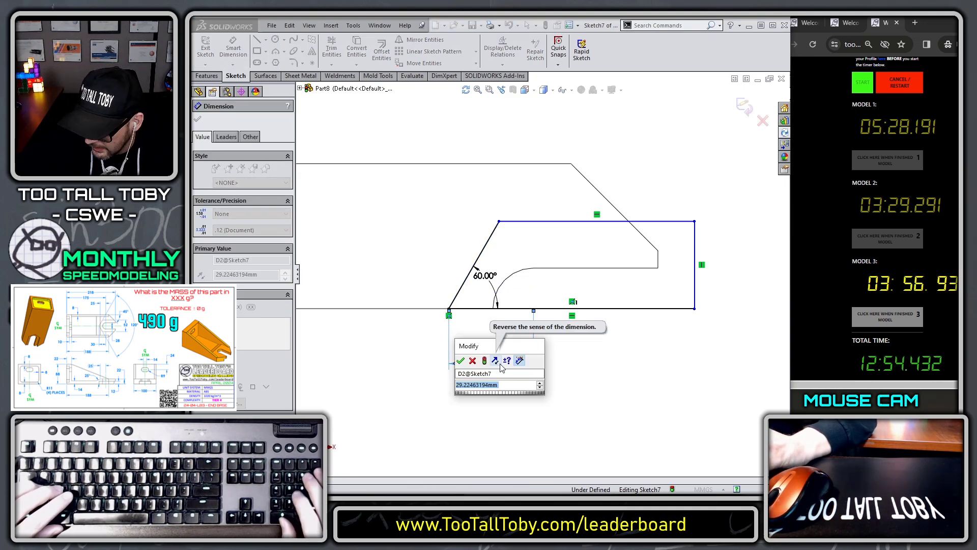
text(30)
key(Return)
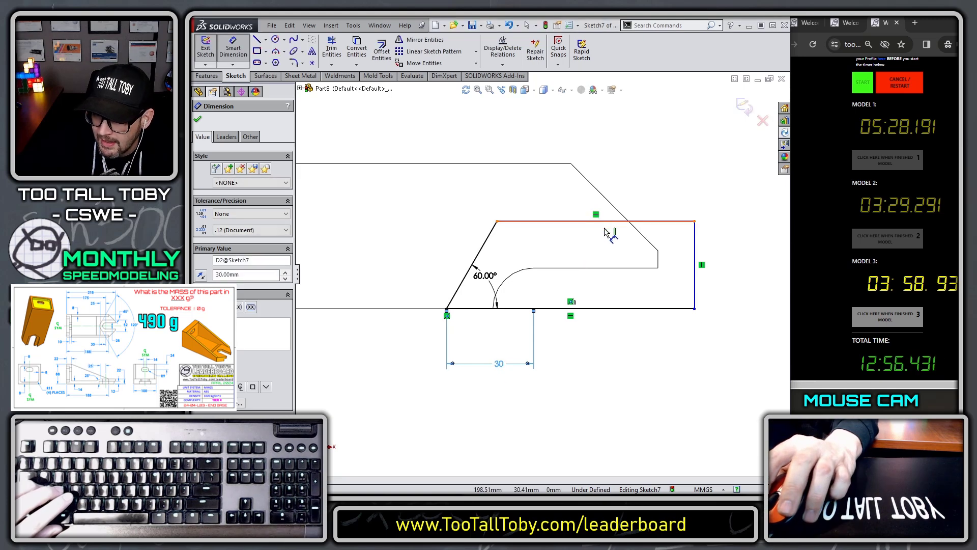
Dimension the distance between the profile's two long horizontal lines as 26 mm
click(605, 229)
click(656, 310)
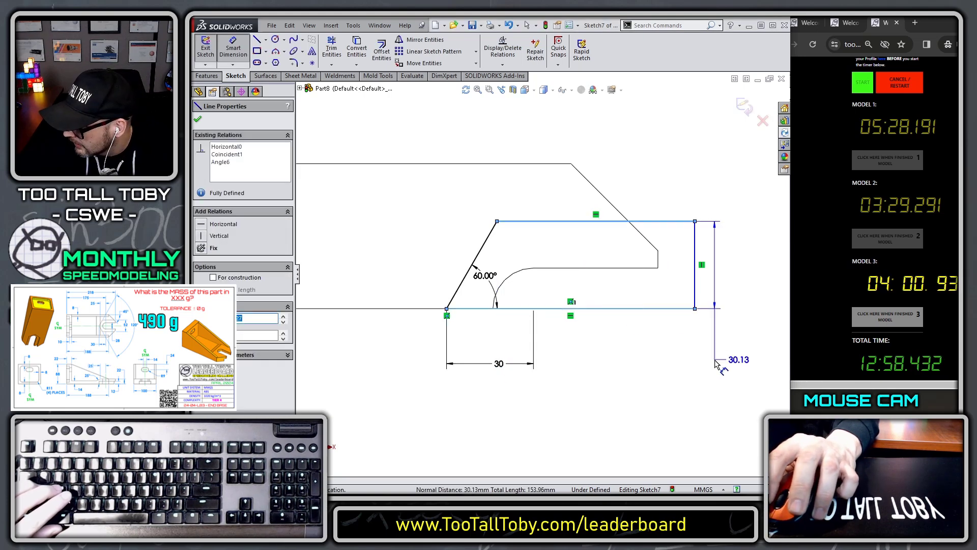
click(741, 356)
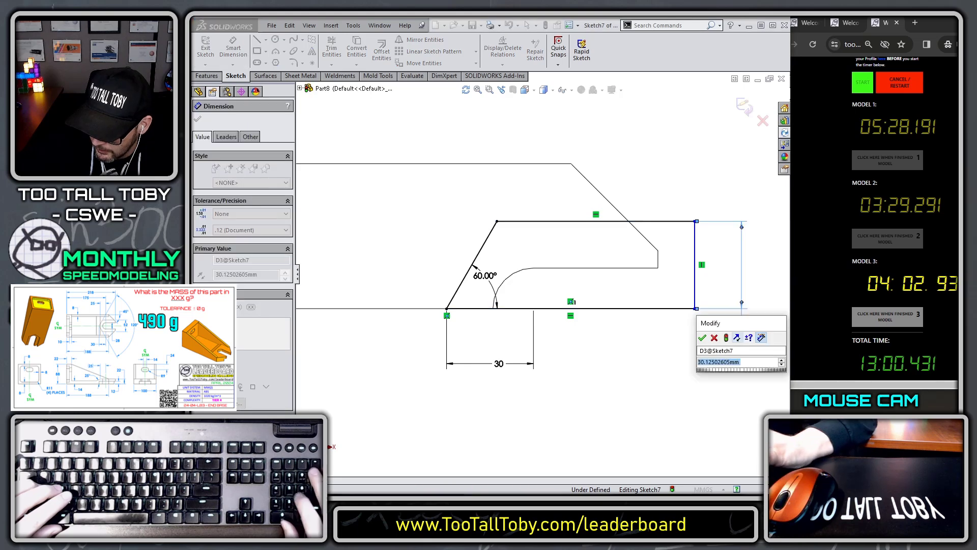
text(26)
key(Return)
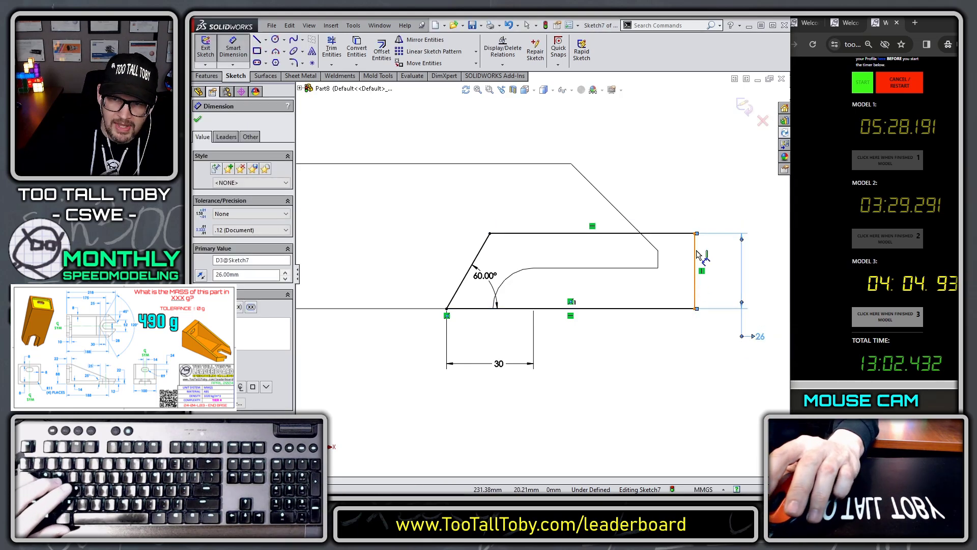
Cut the four-sided profile 12 mm deep into the underside of the end pad
mouse_move(698, 255)
middle_down()
mouse_move(689, 312)
mouse_move(636, 300)
mouse_move(567, 338)
middle_up()
key(s)
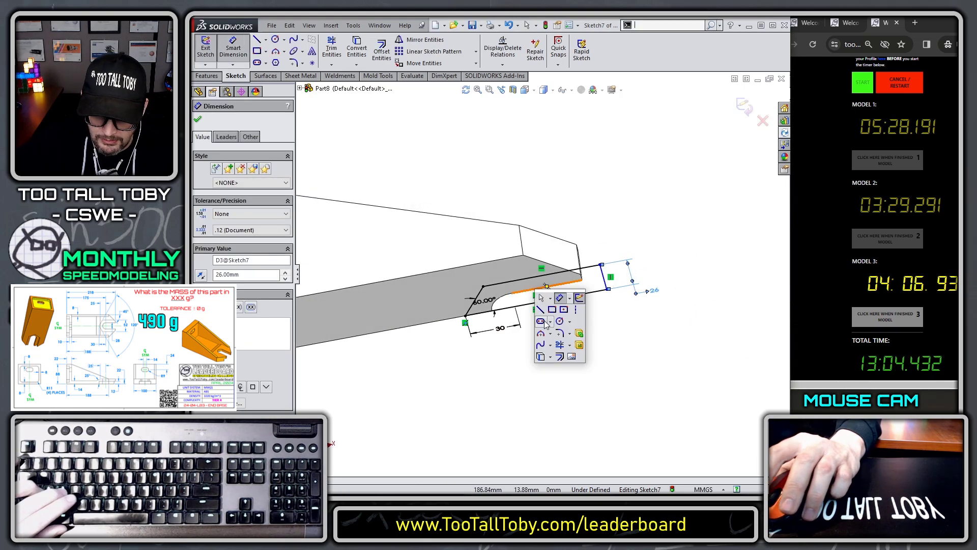
click(579, 346)
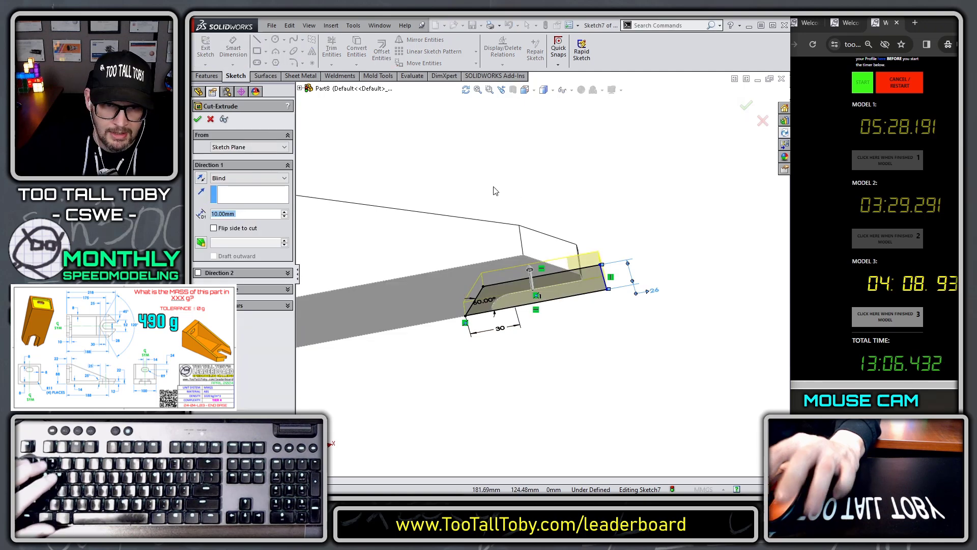
text(24)
key(Return)
key(Return)
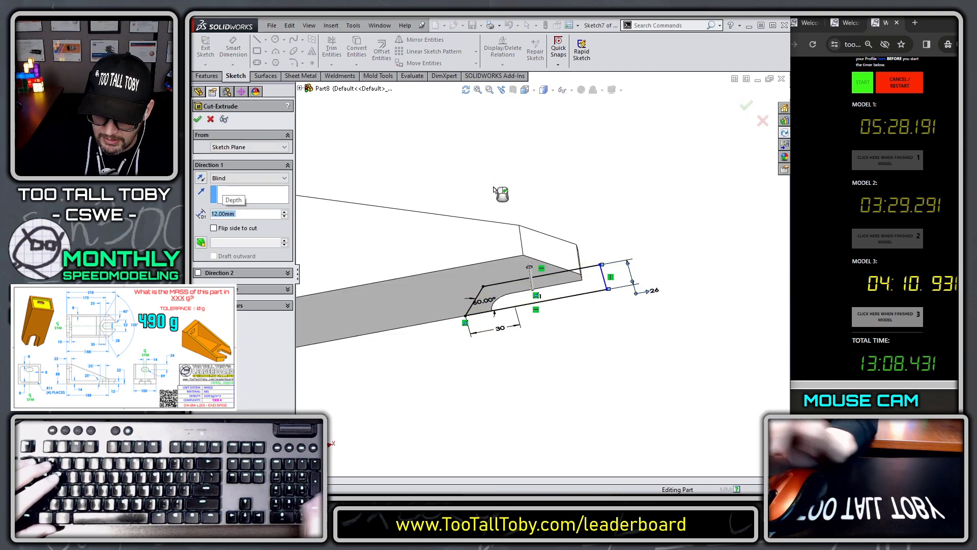
Mirror the solid body about its flat symmetry face with the solids merged to complete the full part
middle_drag(570, 210, 478, 217)
scroll(404, 339, down, 3)
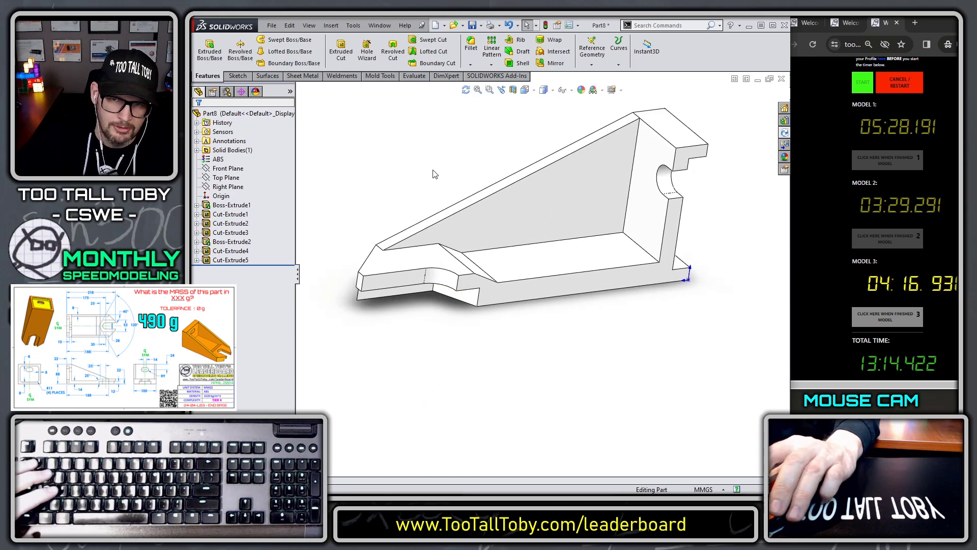
click(514, 290)
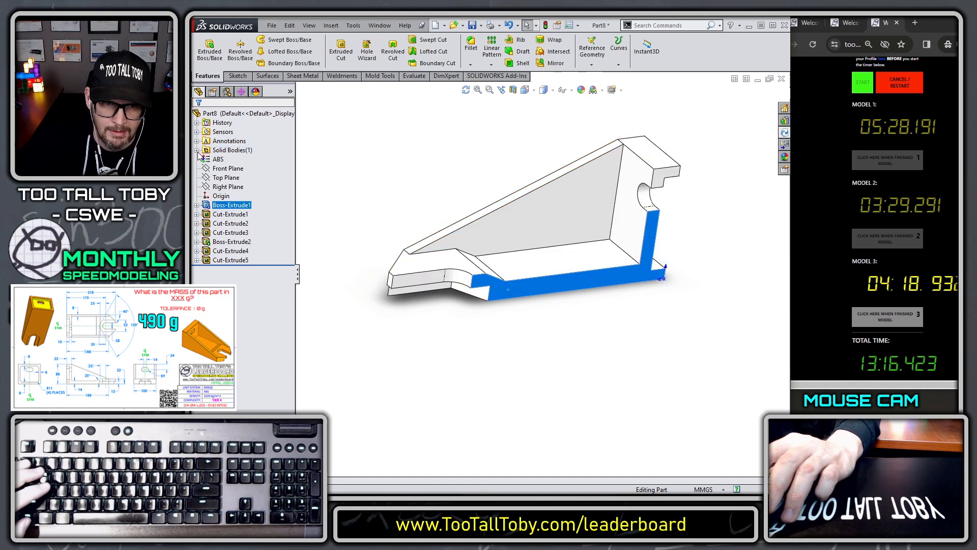
click(240, 159)
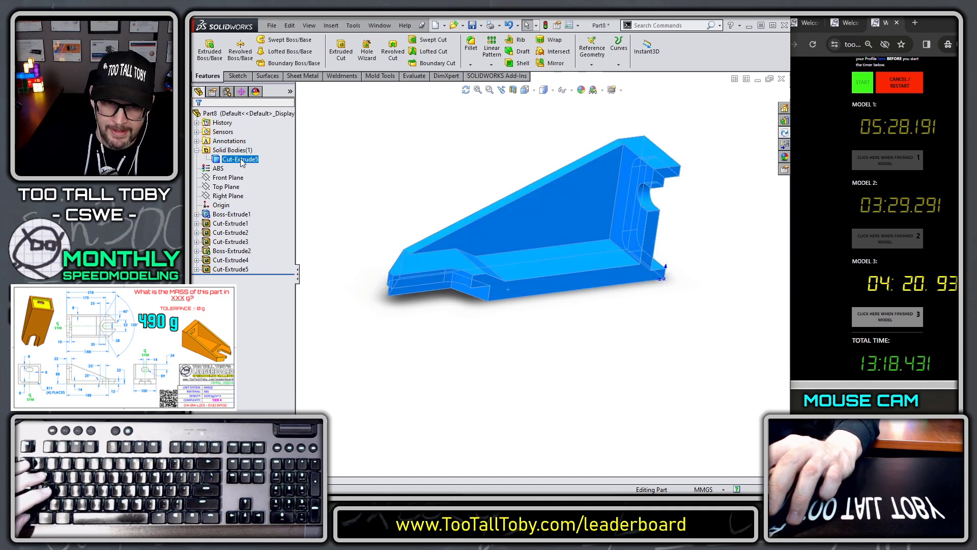
click(248, 140)
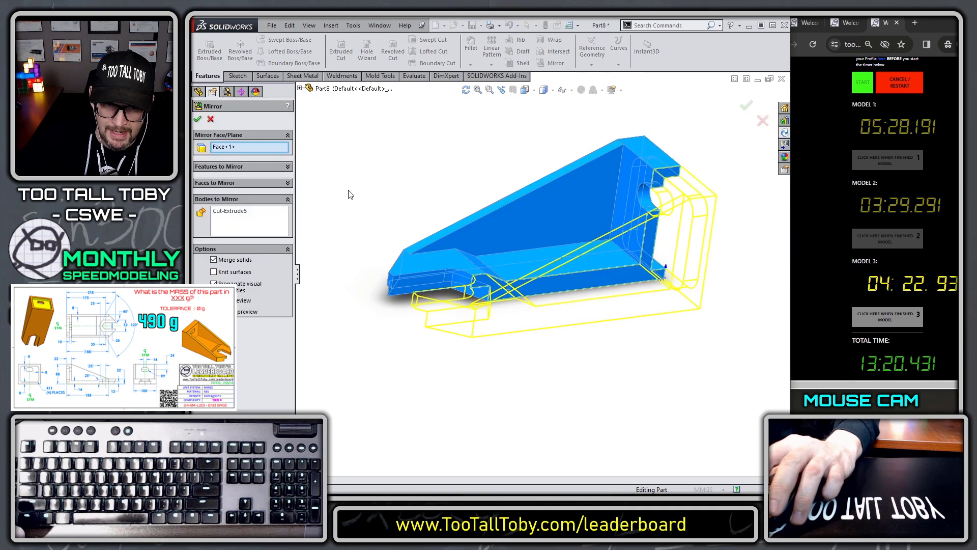
click(198, 120)
middle_drag(349, 157, 448, 168)
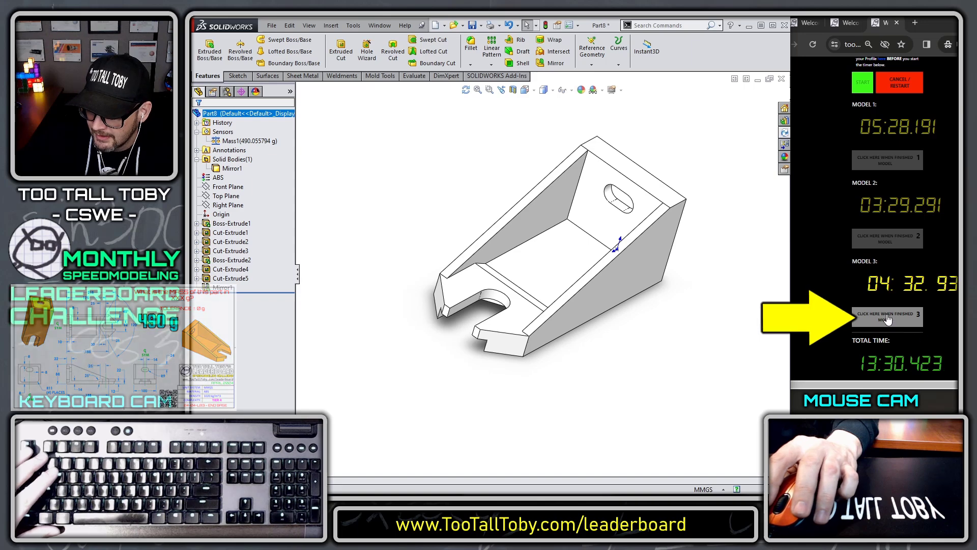
Mark Model 3 as finished on the browser's challenge timer and enlarge the window around the leaderboard entry form
click(886, 319)
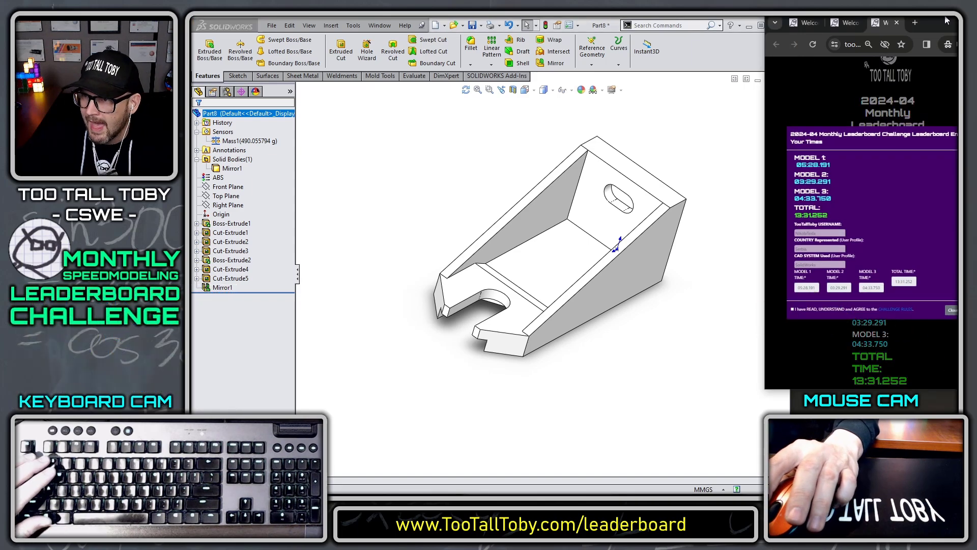
drag(947, 20, 388, 29)
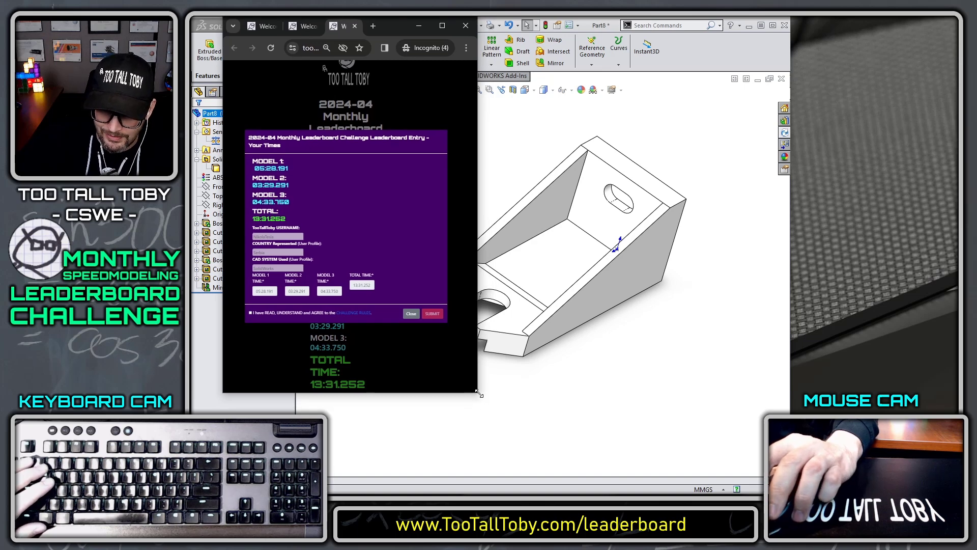
drag(478, 392, 790, 459)
ctrl+scroll(471, 271, up, 1)
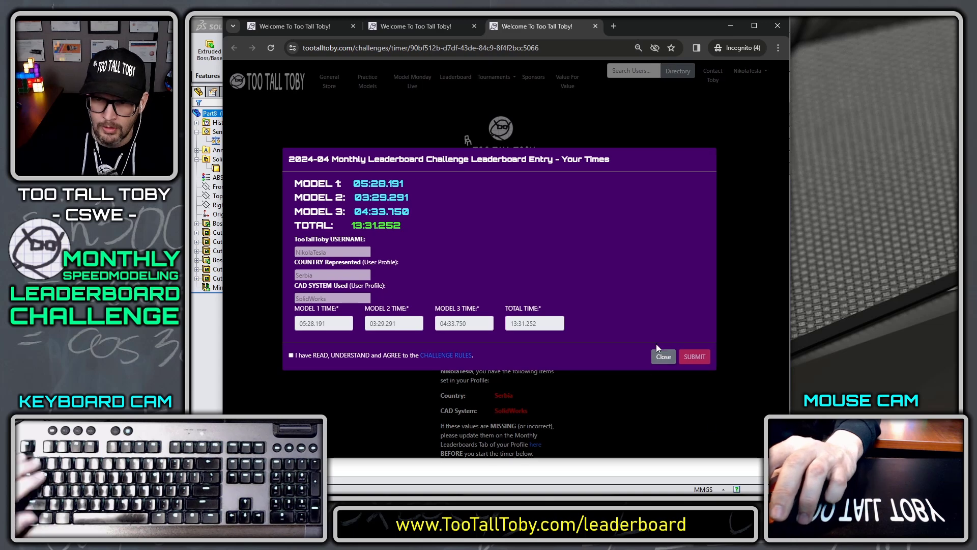
Agree to the challenge rules and submit the times to the 2024-04 leaderboard, reviewing the standings table
click(291, 355)
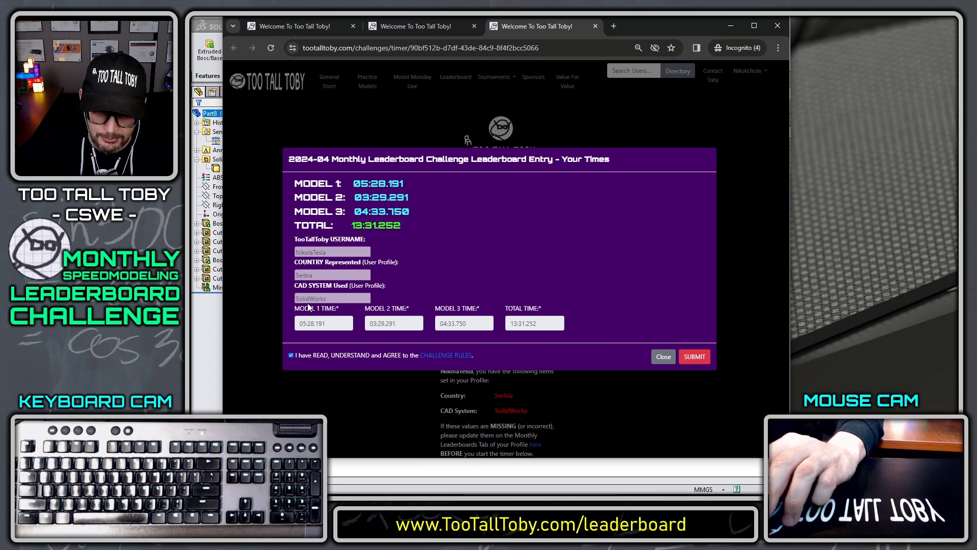
click(694, 356)
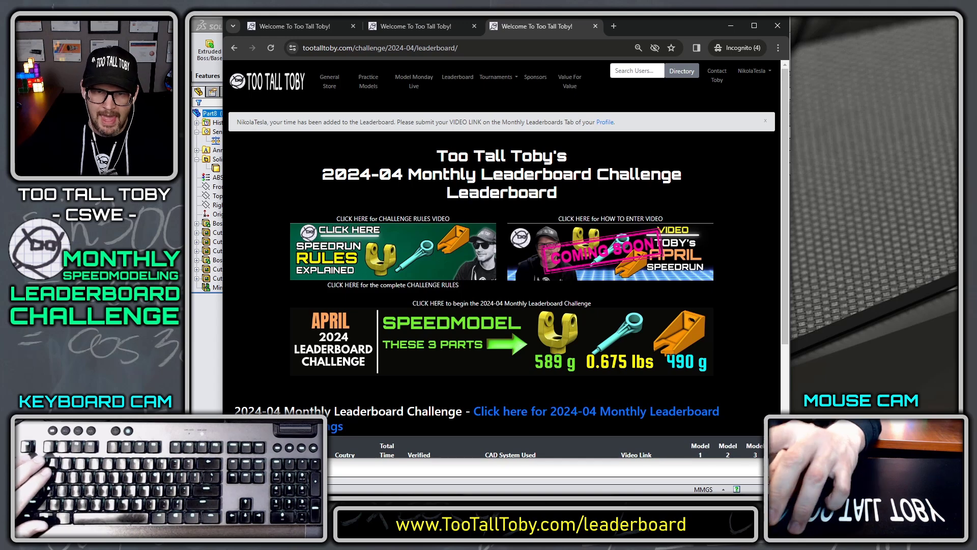
scroll(563, 174, down, 3)
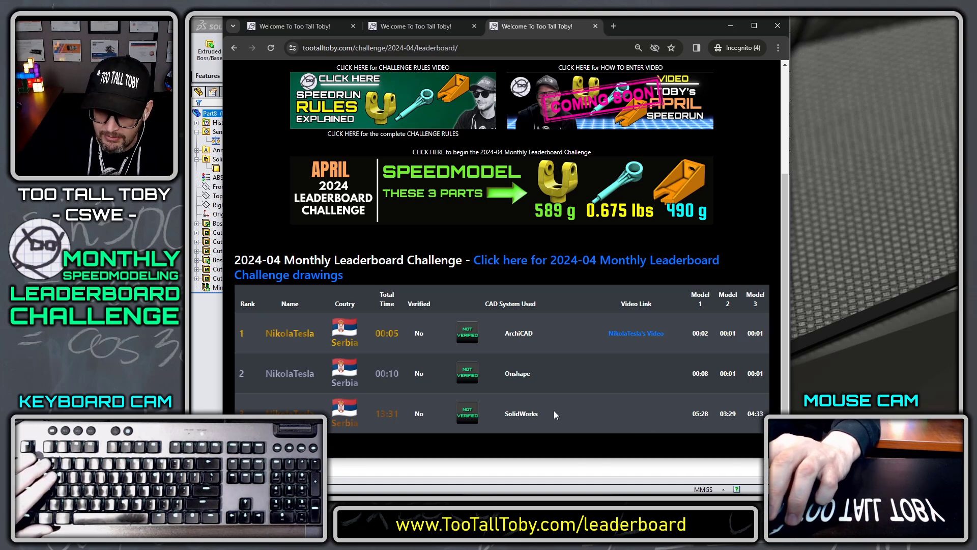
scroll(640, 375, up, 3)
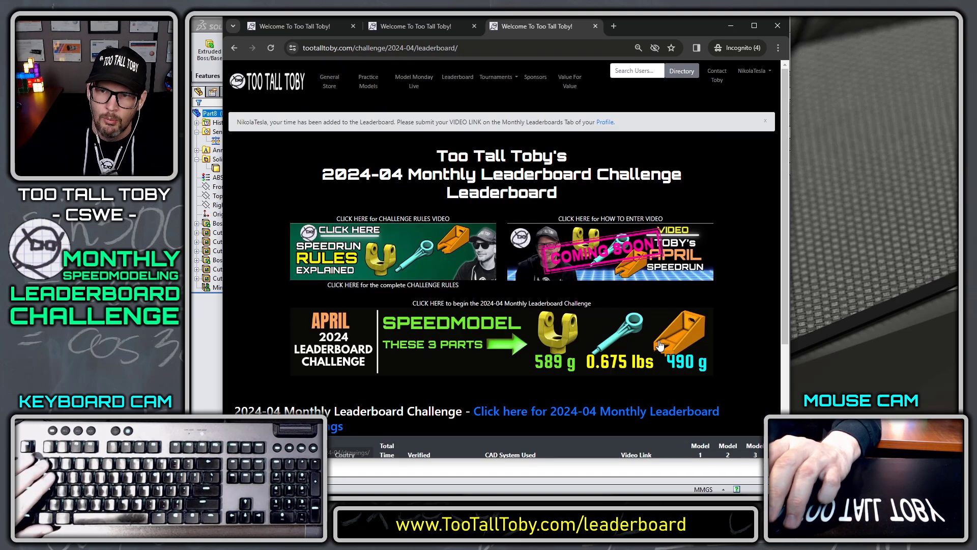
Open the profile's Monthly Leaderboards entries for editing and activate the video link field of the 2024-04 SolidWorks entry
click(754, 71)
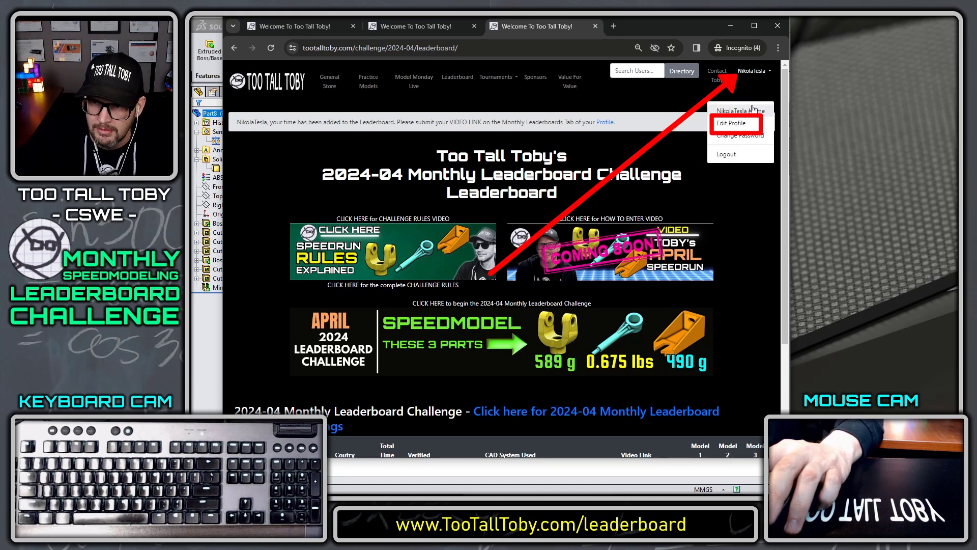
click(748, 123)
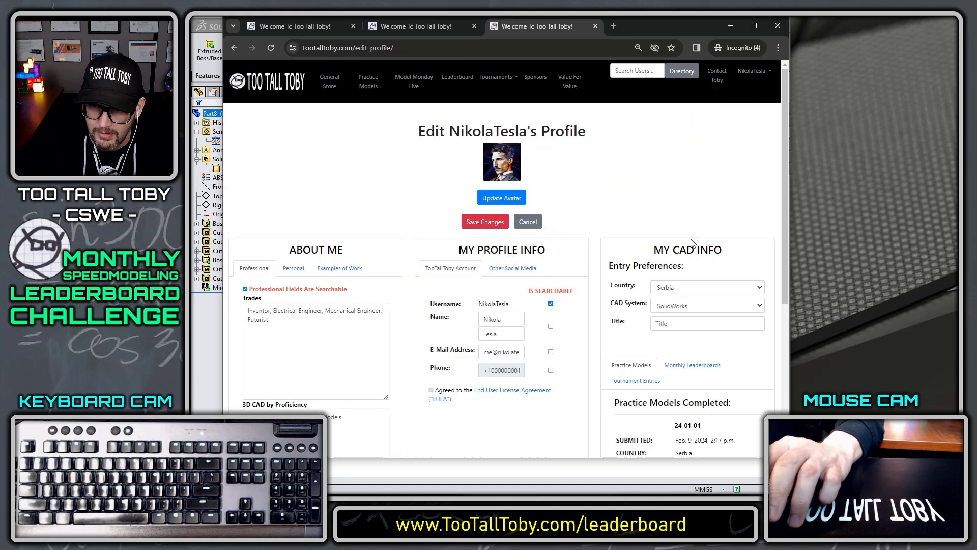
scroll(701, 238, down, 4)
scroll(701, 238, down, 1)
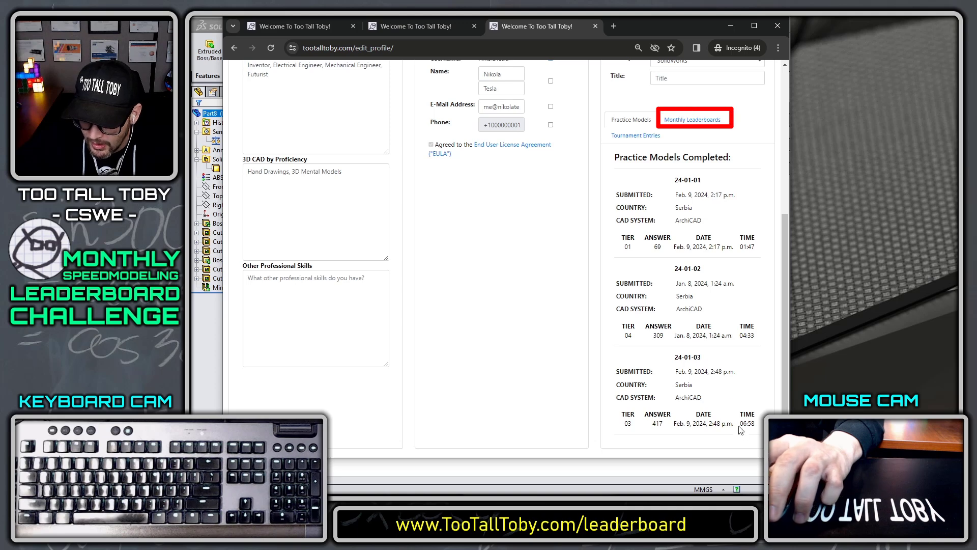
click(686, 127)
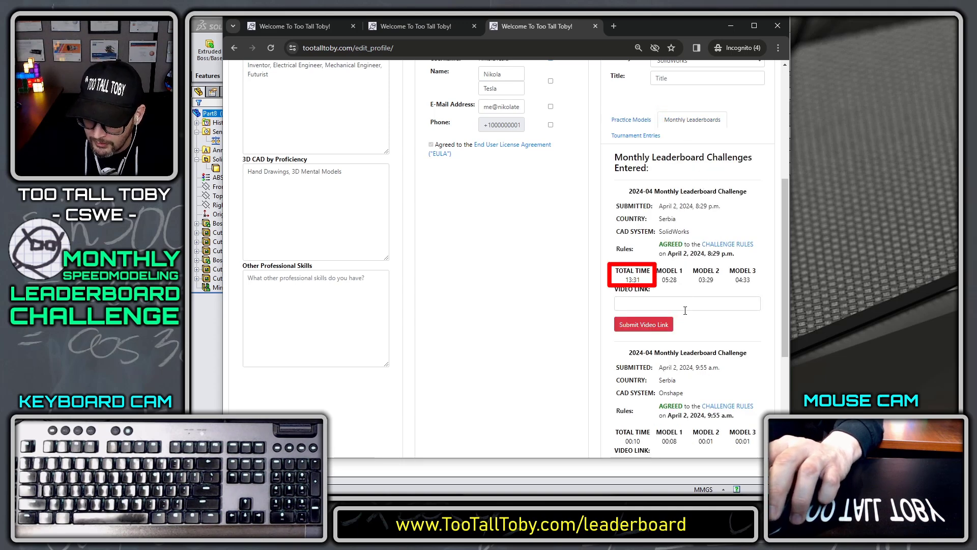
drag(626, 279, 750, 292)
click(668, 303)
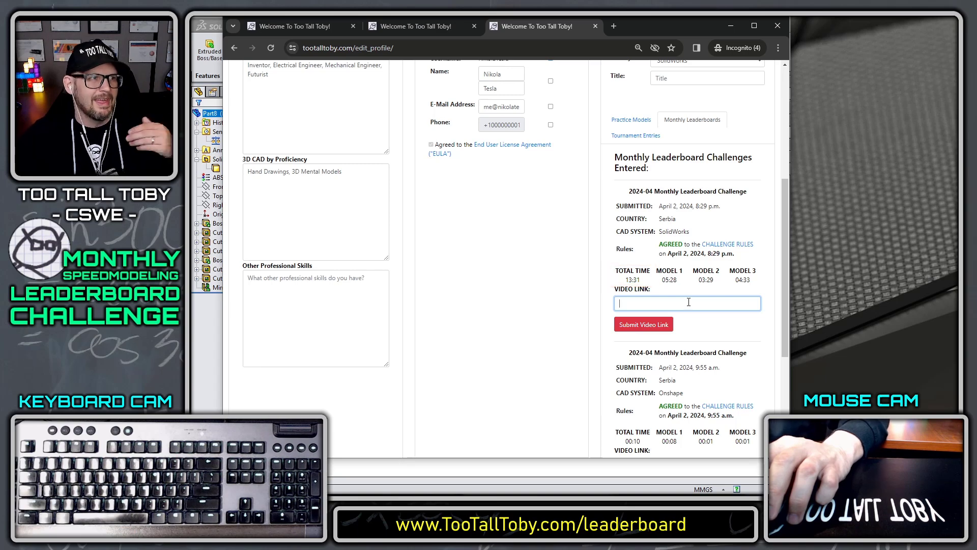
Return from the profile to the 2024-04 Monthly Leaderboard Challenge page and view the standings table
scroll(709, 183, up, 5)
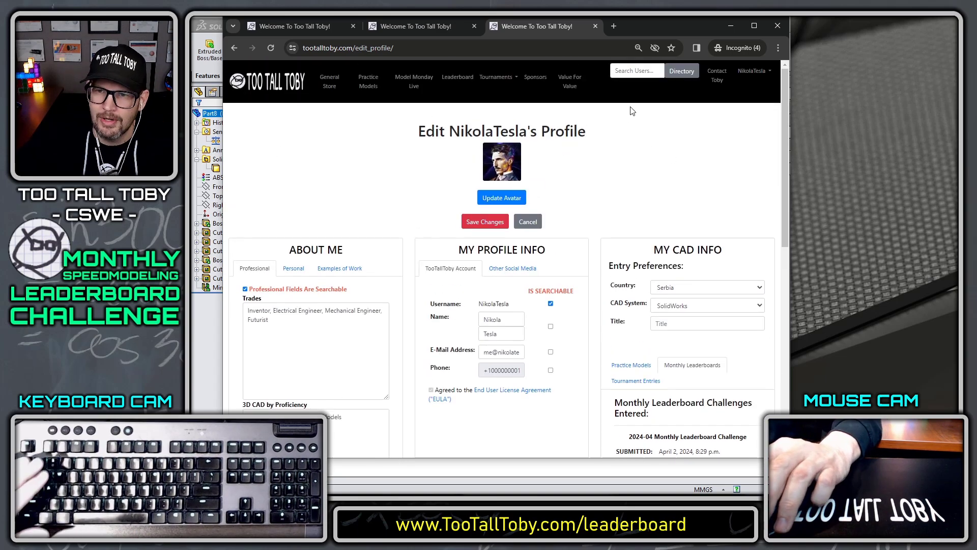
click(234, 48)
click(552, 113)
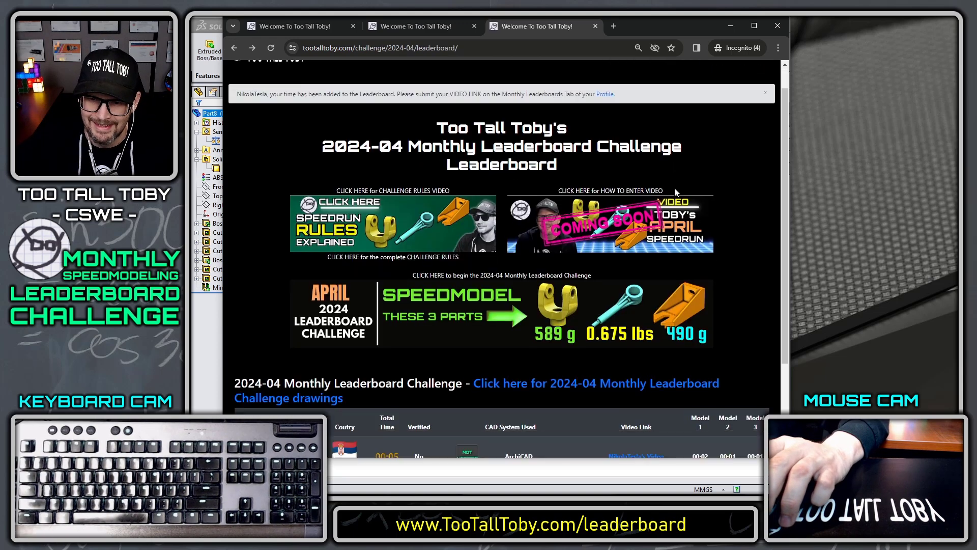
scroll(675, 192, down, 3)
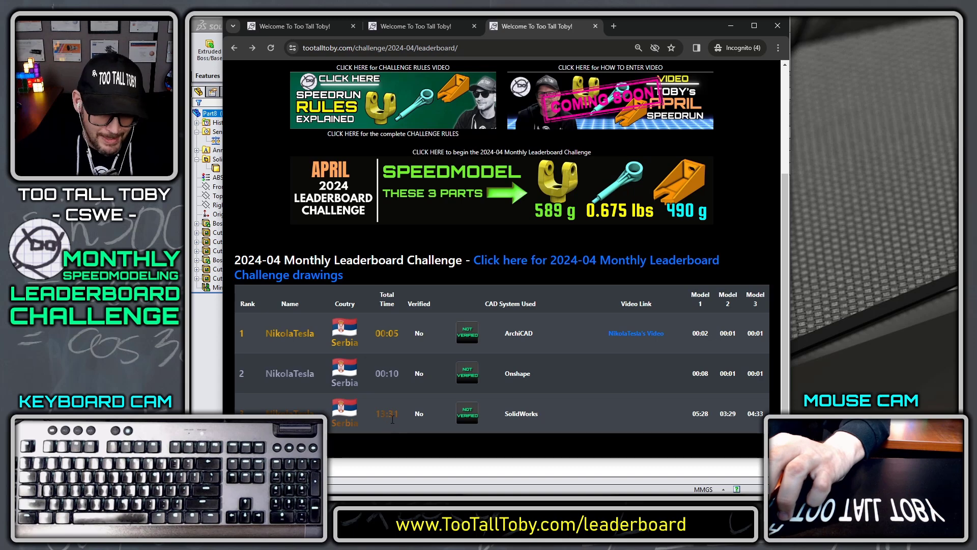